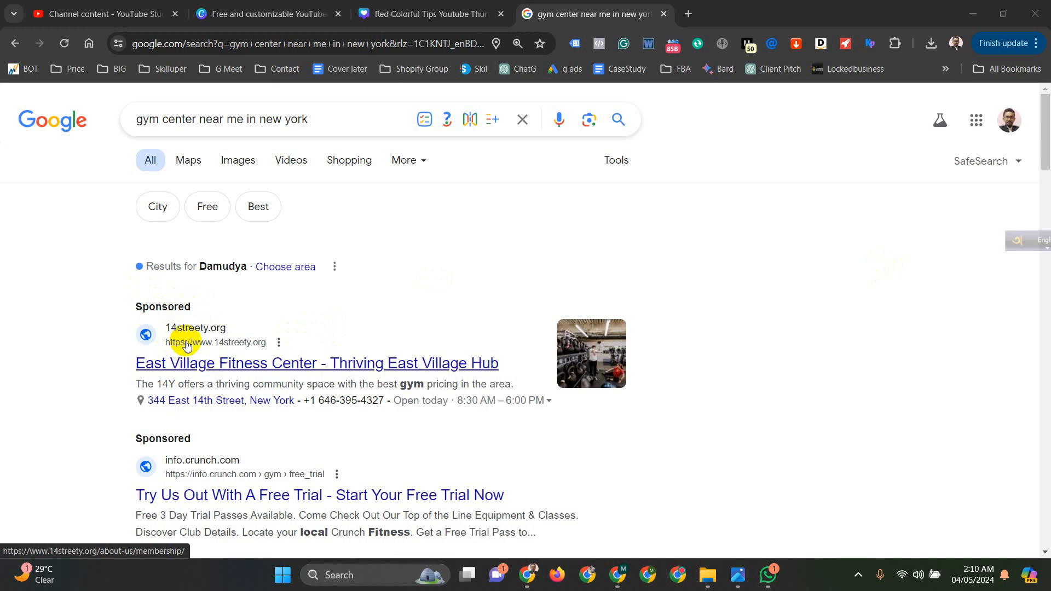
- Examine the sponsored gym ads in the Google results for "gym center near me in new york"
{"action": "scroll", "coordinate": [356, 314], "scroll_direction": "down", "scroll_amount": 1}
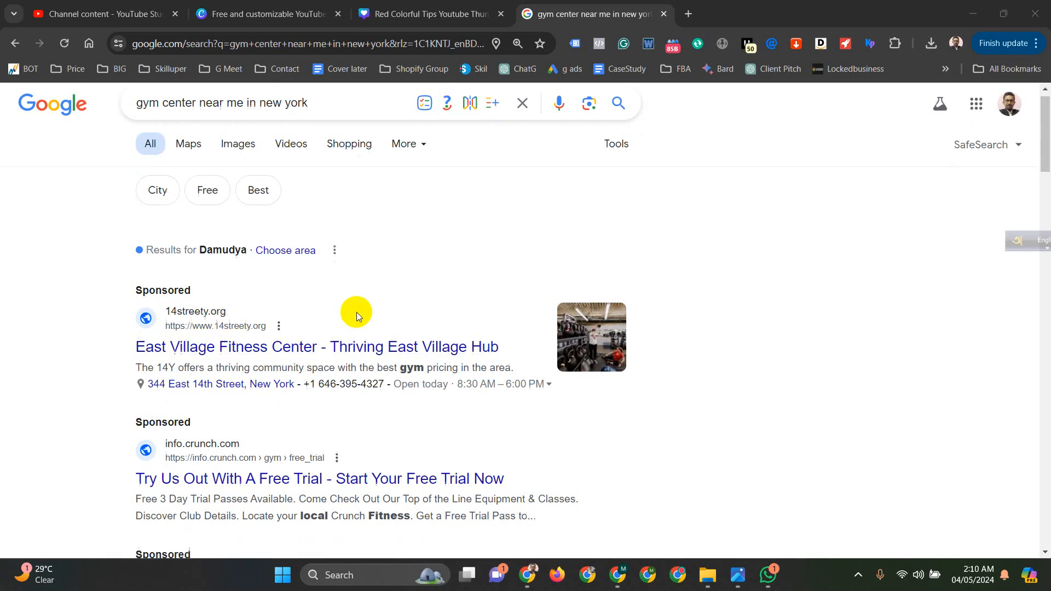
{"action": "scroll", "coordinate": [357, 312], "scroll_direction": "down", "scroll_amount": 1}
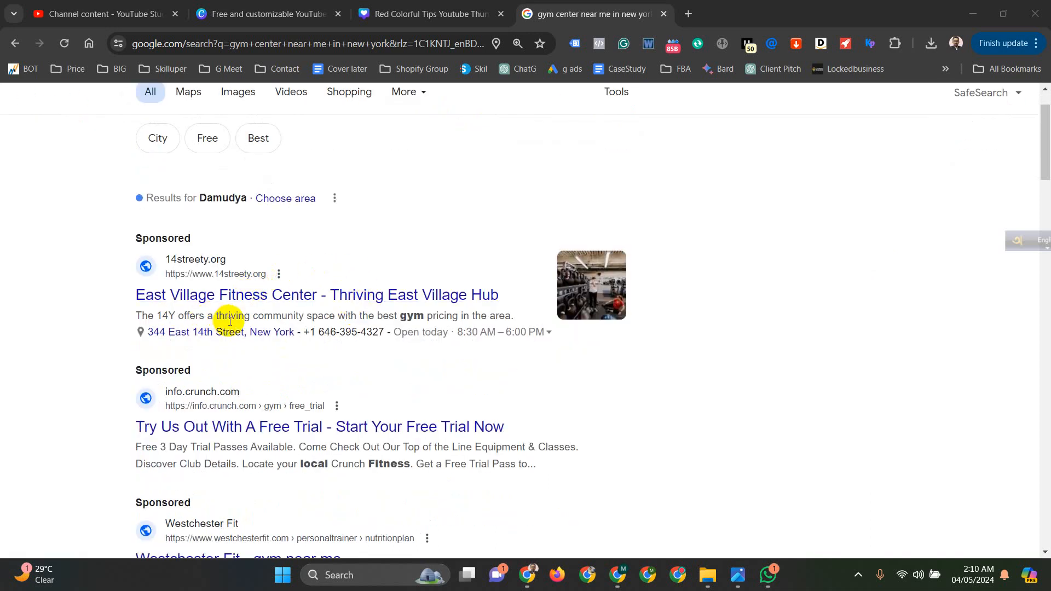
{"action": "scroll", "coordinate": [350, 263], "scroll_direction": "down", "scroll_amount": 1}
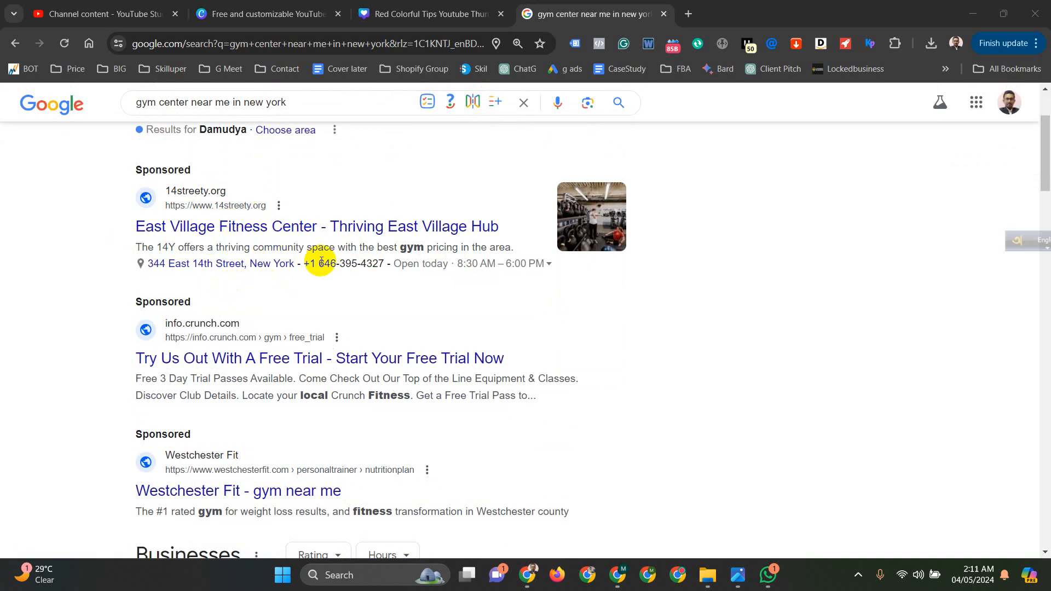
{"action": "scroll", "coordinate": [412, 278], "scroll_direction": "up", "scroll_amount": 3}
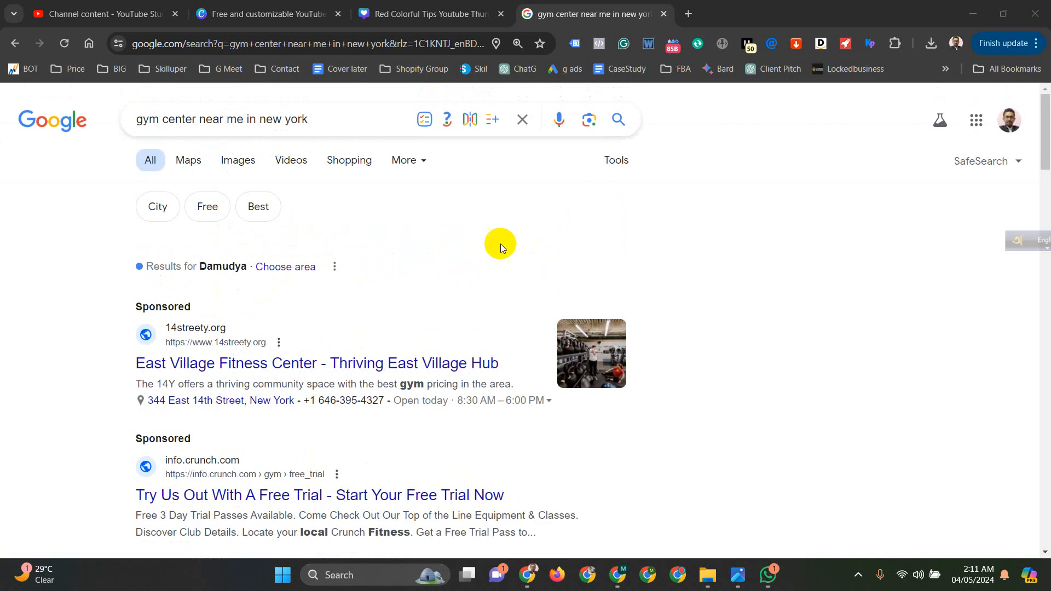
{"action": "scroll", "coordinate": [423, 239], "scroll_direction": "down", "scroll_amount": 1}
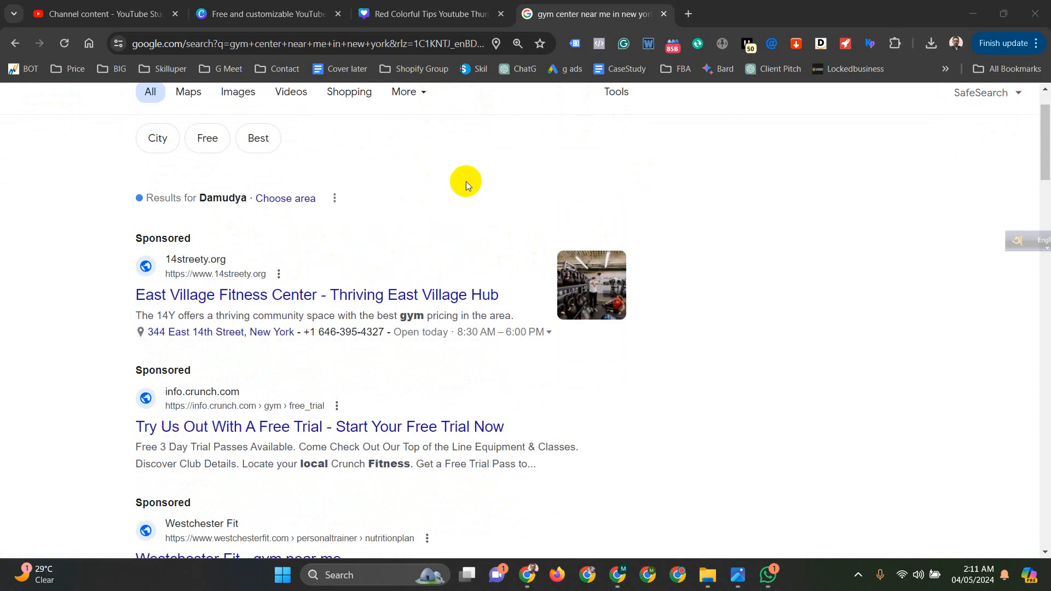
{"action": "scroll", "coordinate": [468, 181], "scroll_direction": "up", "scroll_amount": 1}
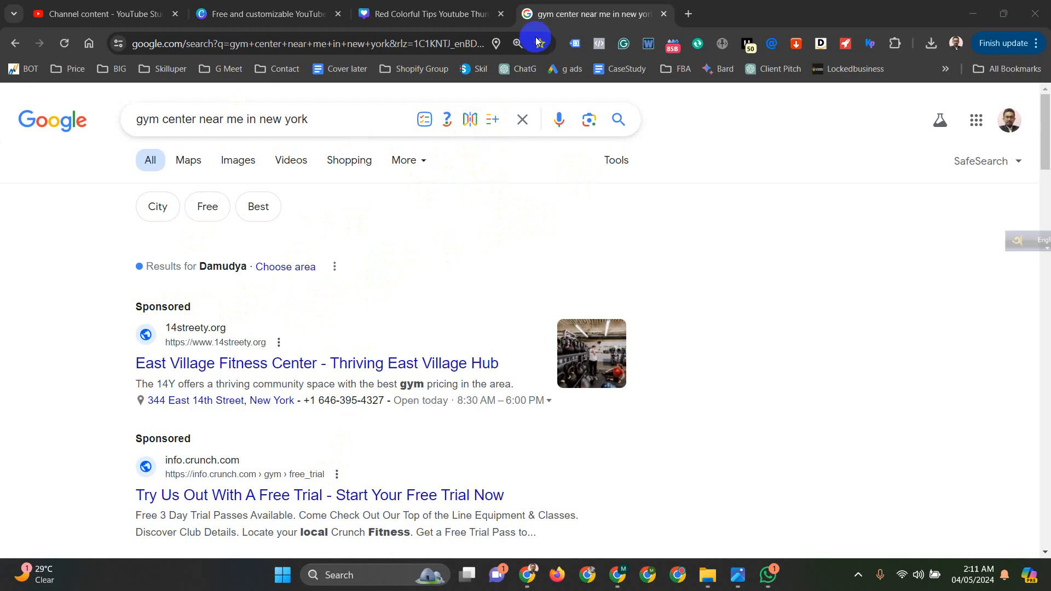
- Open ads.google.com in a new browser tab and sign in to Google Ads
{"action": "left_click", "coordinate": [691, 13]}
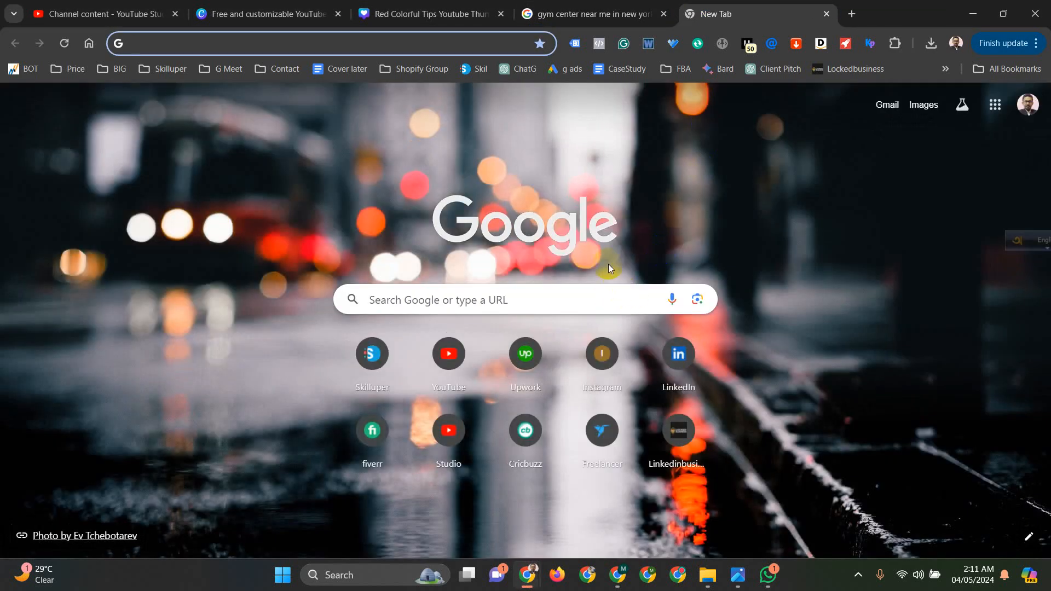
{"action": "type", "text": "a"}
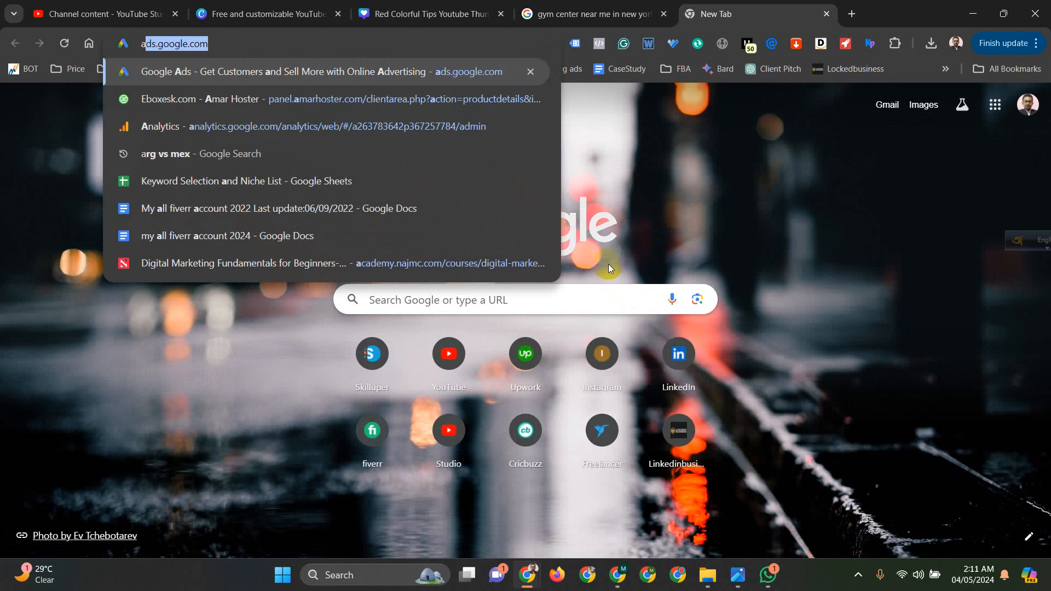
{"action": "type", "text": "ds "}
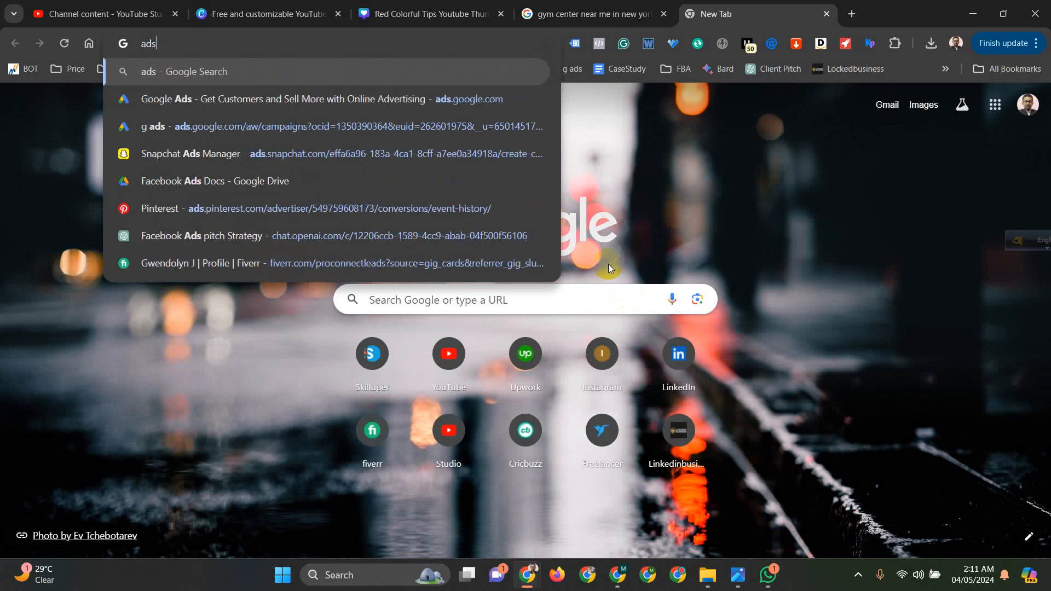
{"action": "type", "text": "."}
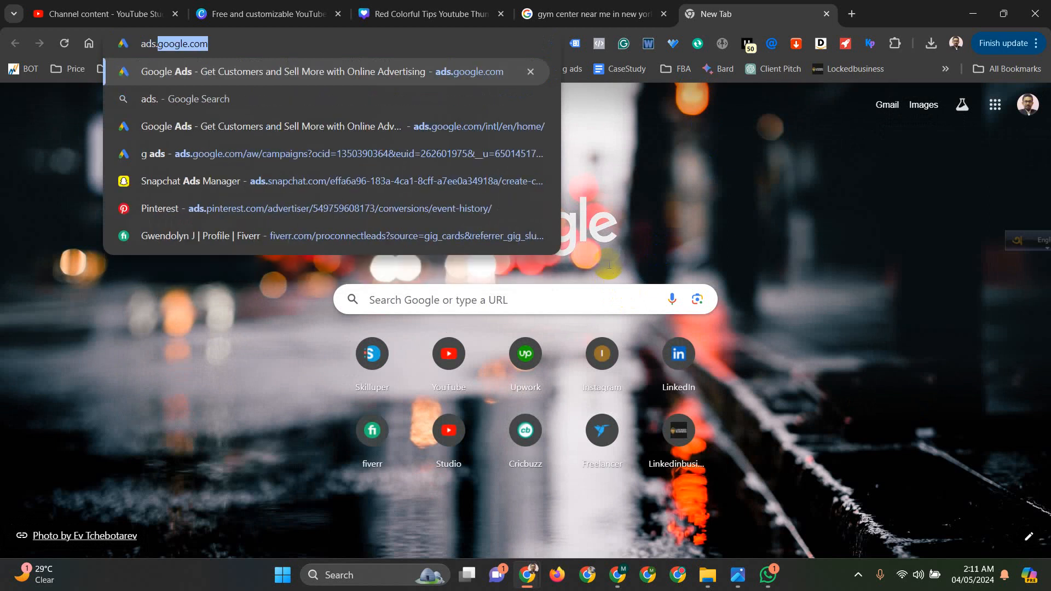
{"action": "key", "text": "Return"}
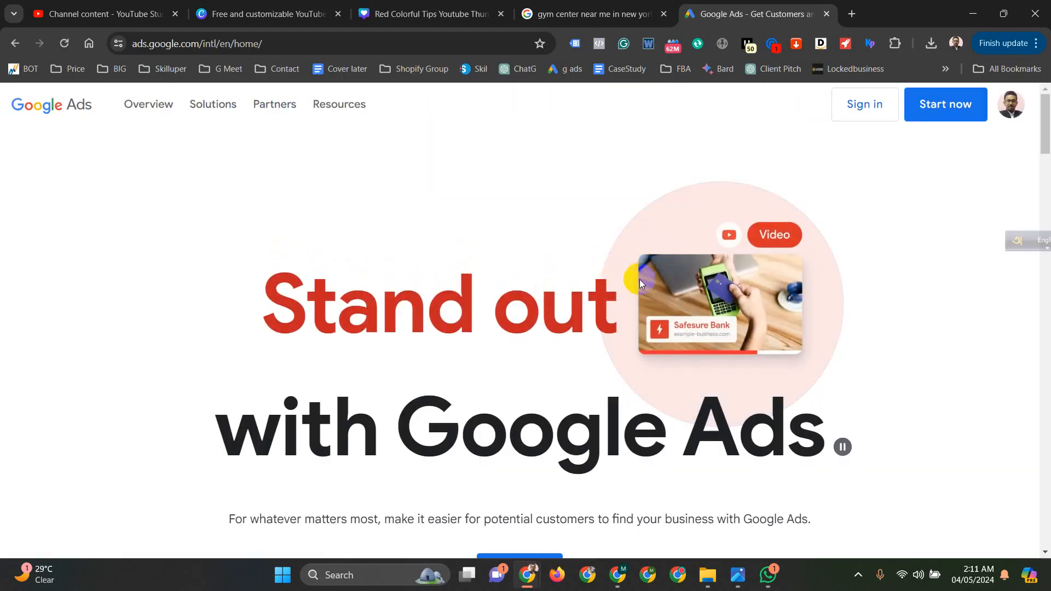
{"action": "left_click", "coordinate": [865, 112]}
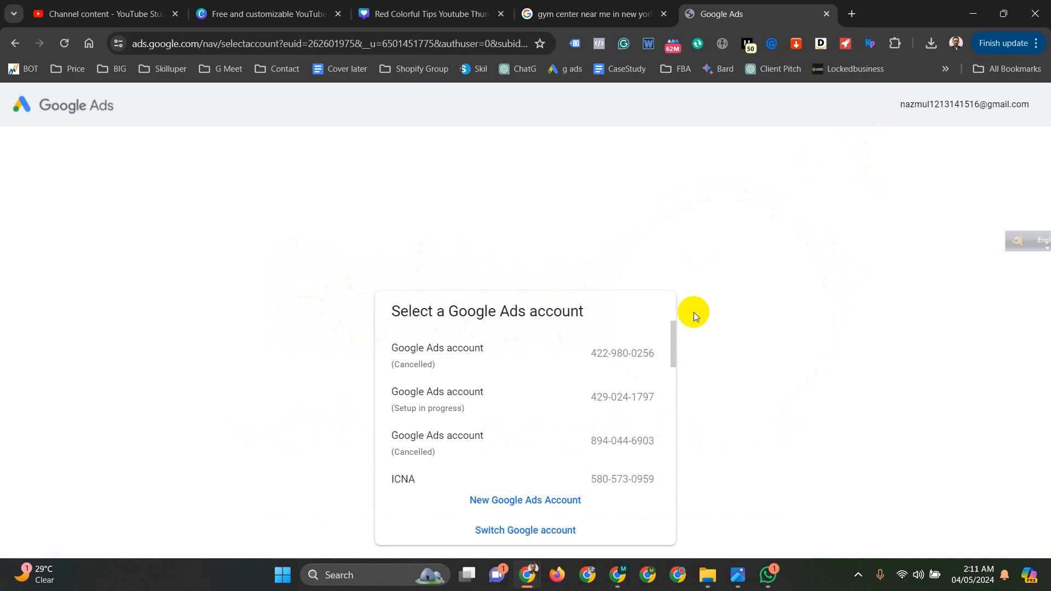
- Open the Kamal Store account from the list of Google Ads accounts
{"action": "scroll", "coordinate": [582, 400], "scroll_direction": "down", "scroll_amount": 1}
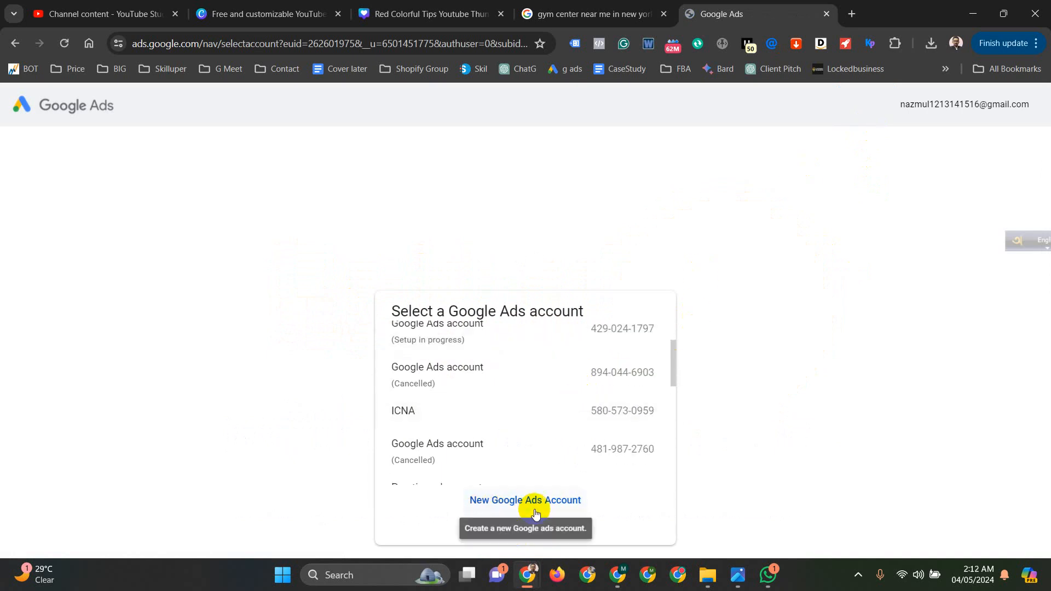
{"action": "scroll", "coordinate": [526, 392], "scroll_direction": "down", "scroll_amount": 5}
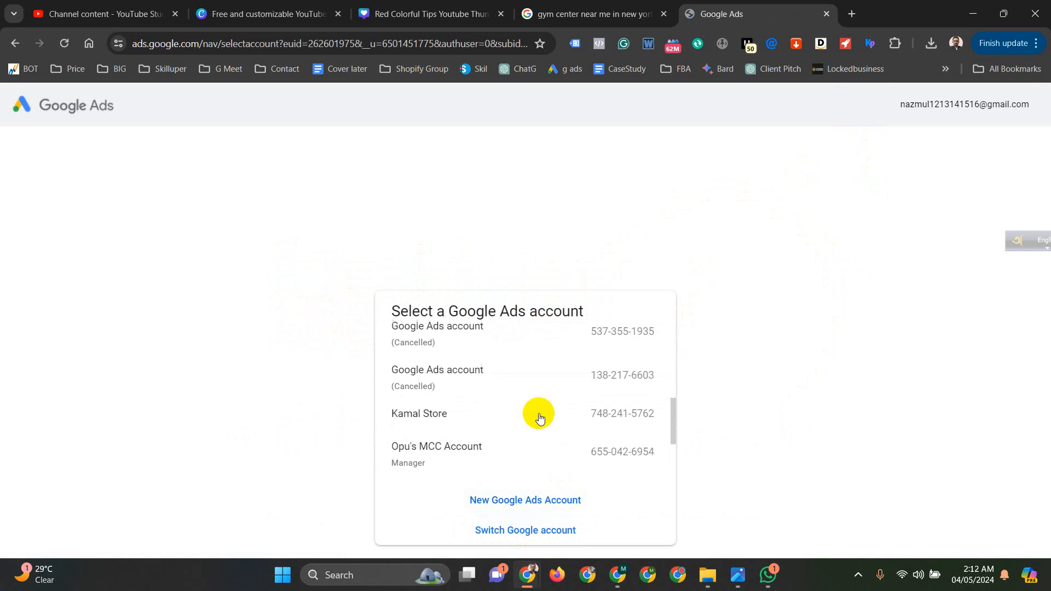
{"action": "left_click", "coordinate": [413, 419]}
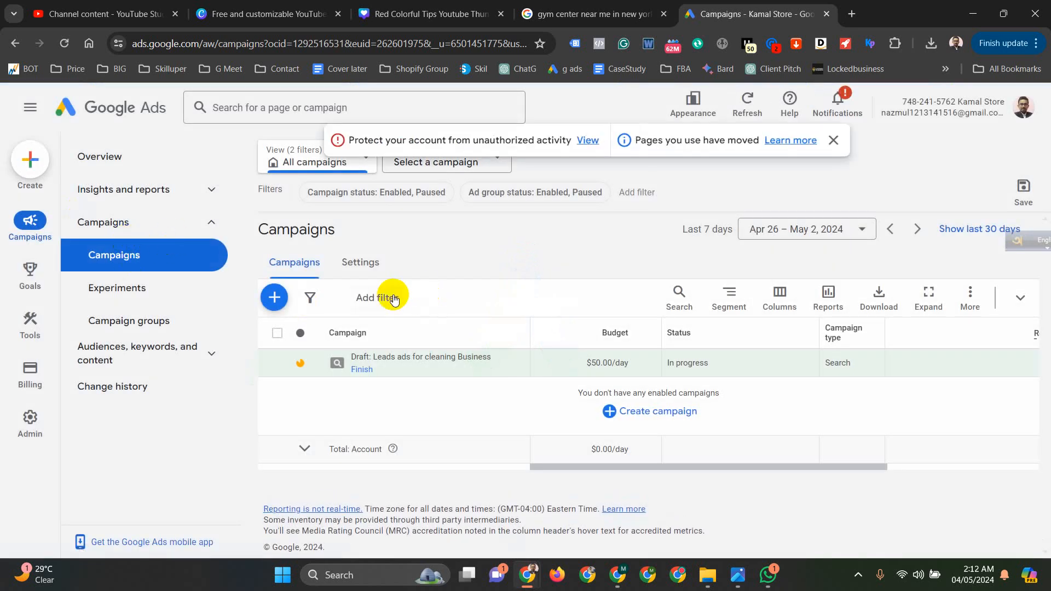
- Start a new campaign with the Leads objective and continue with the Submit lead forms conversion goal
{"action": "left_click", "coordinate": [275, 302]}
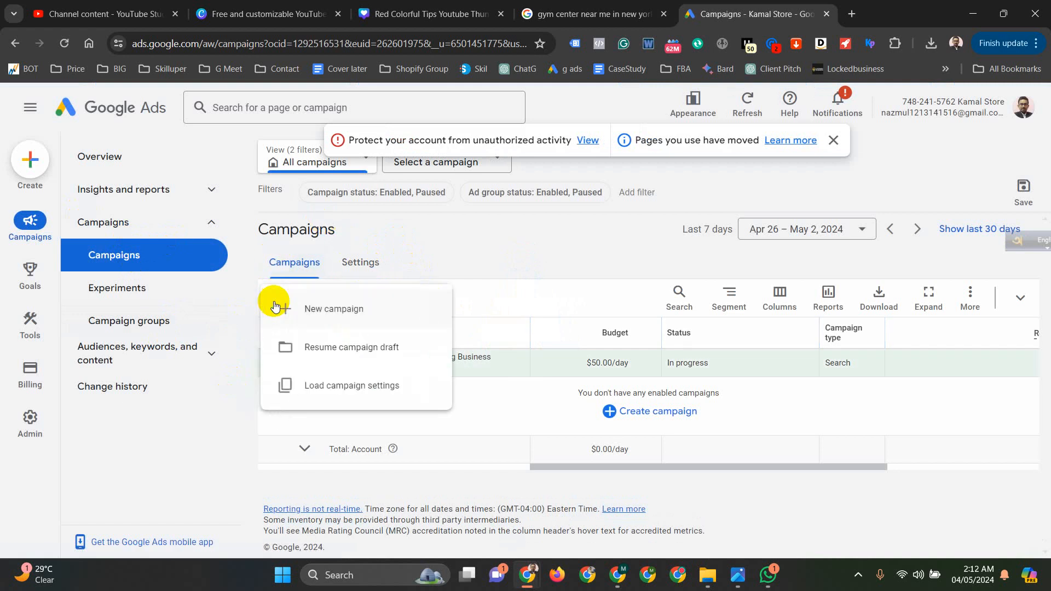
{"action": "left_click", "coordinate": [328, 308]}
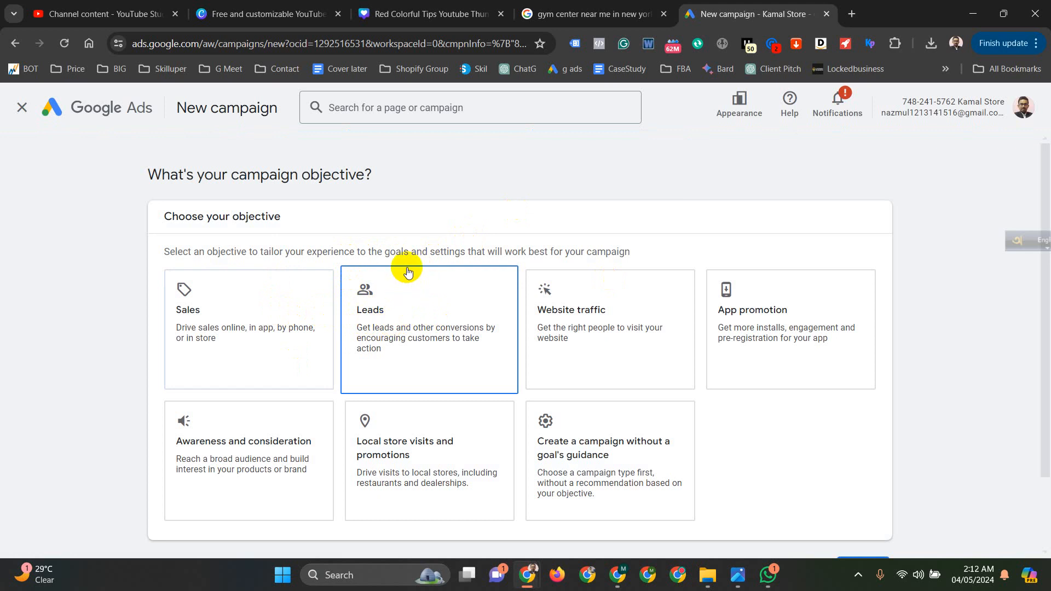
{"action": "left_click", "coordinate": [420, 323]}
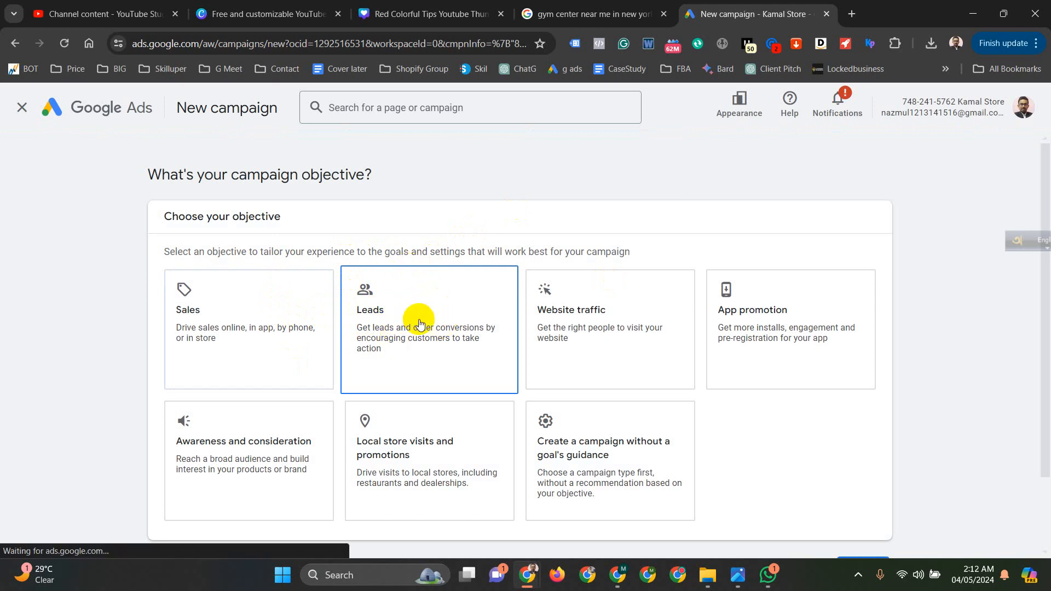
{"action": "scroll", "coordinate": [419, 323], "scroll_direction": "down", "scroll_amount": 2}
{"action": "scroll", "coordinate": [472, 303], "scroll_direction": "down", "scroll_amount": 3}
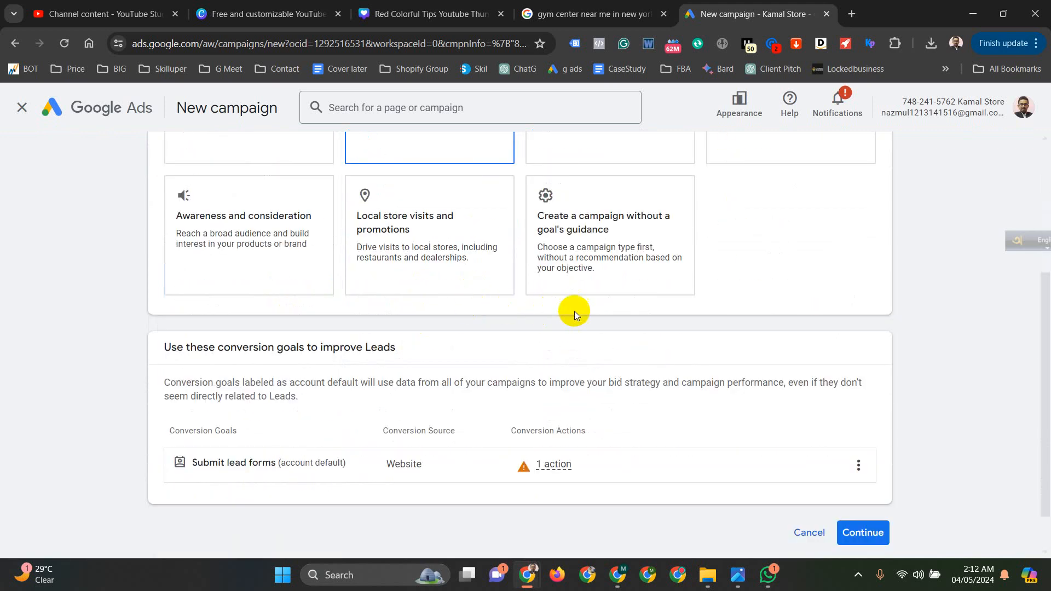
{"action": "scroll", "coordinate": [457, 417], "scroll_direction": "up", "scroll_amount": 4}
{"action": "scroll", "coordinate": [481, 404], "scroll_direction": "down", "scroll_amount": 3}
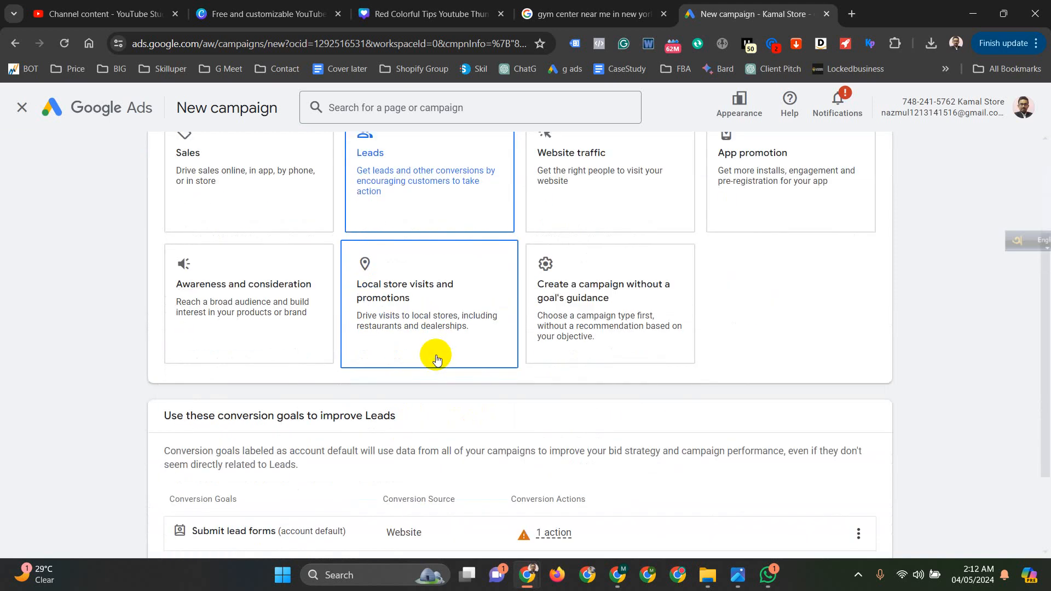
{"action": "scroll", "coordinate": [436, 360], "scroll_direction": "down", "scroll_amount": 2}
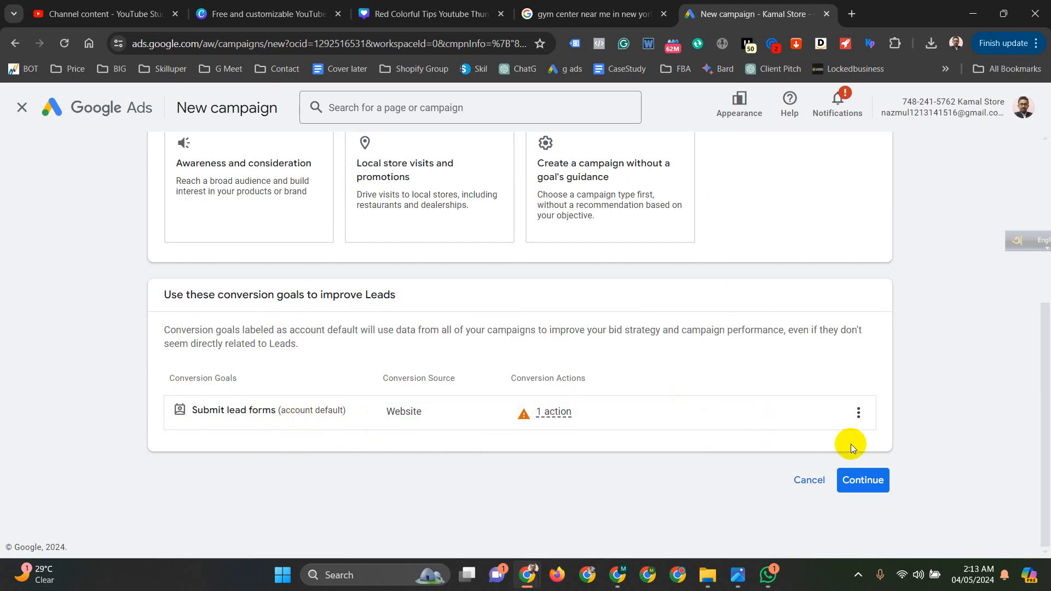
{"action": "left_click", "coordinate": [872, 481]}
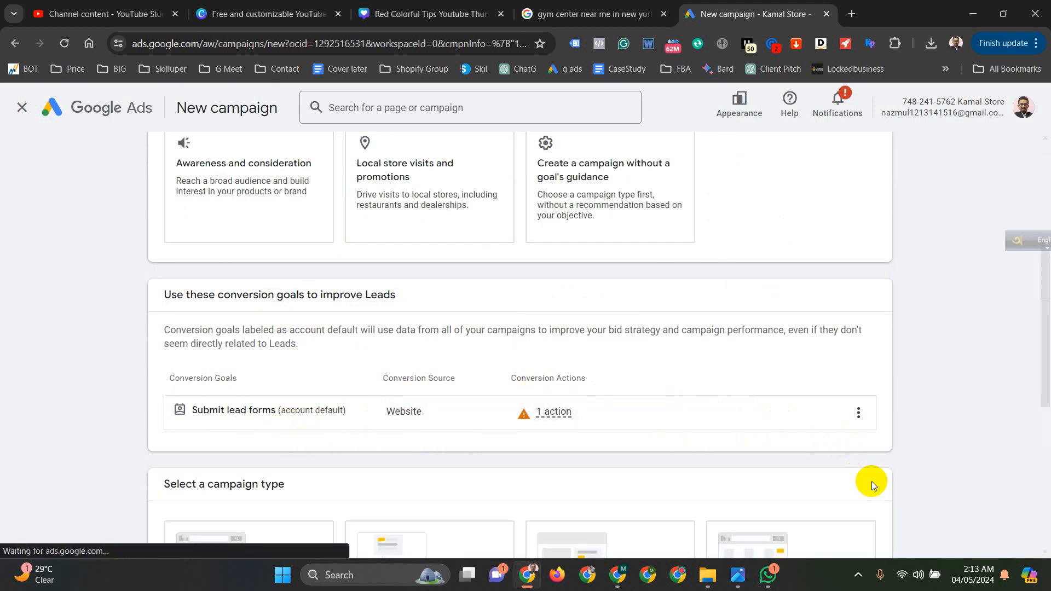
- Choose the Search campaign type and add website visits to dulumoni.com as the way to reach the goal
{"action": "scroll", "coordinate": [830, 409], "scroll_direction": "down", "scroll_amount": 3}
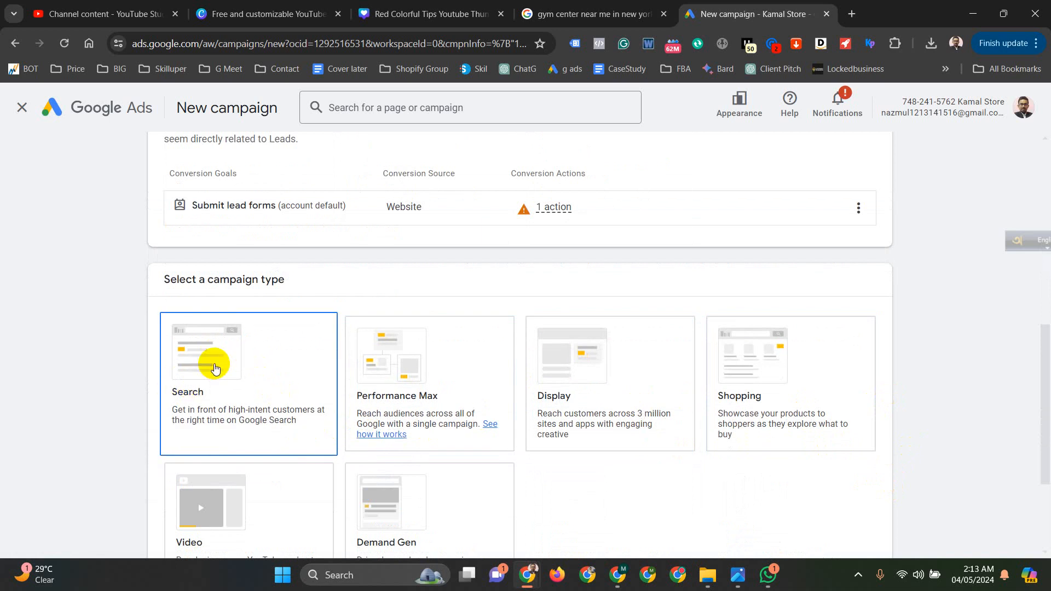
{"action": "left_click", "coordinate": [211, 364]}
{"action": "scroll", "coordinate": [207, 394], "scroll_direction": "down", "scroll_amount": 3}
{"action": "scroll", "coordinate": [618, 399], "scroll_direction": "down", "scroll_amount": 3}
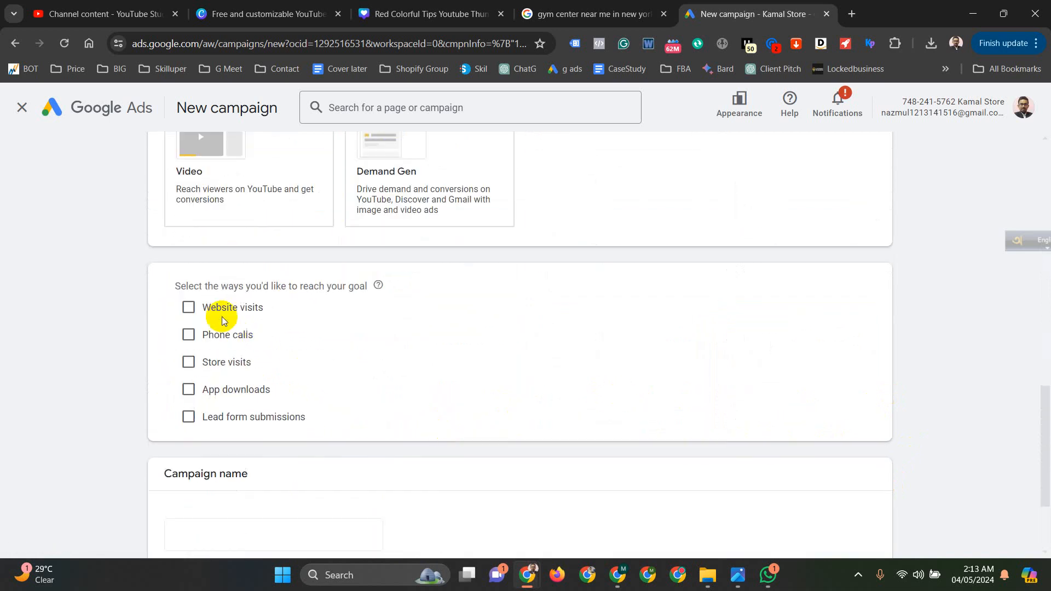
{"action": "left_click", "coordinate": [187, 308]}
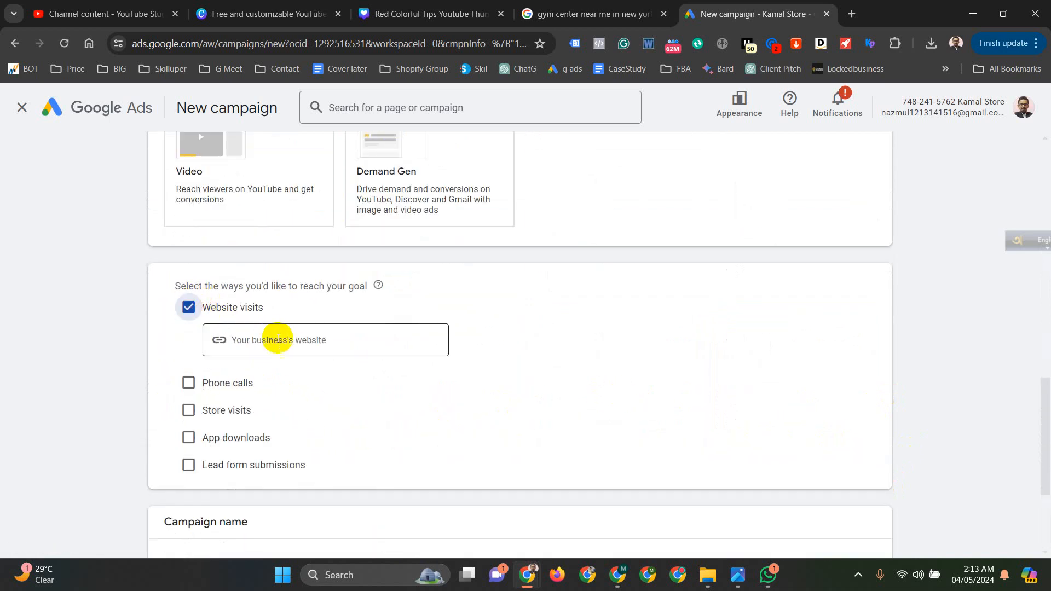
{"action": "left_click", "coordinate": [281, 338]}
{"action": "type", "text": "dulumoni.com"}
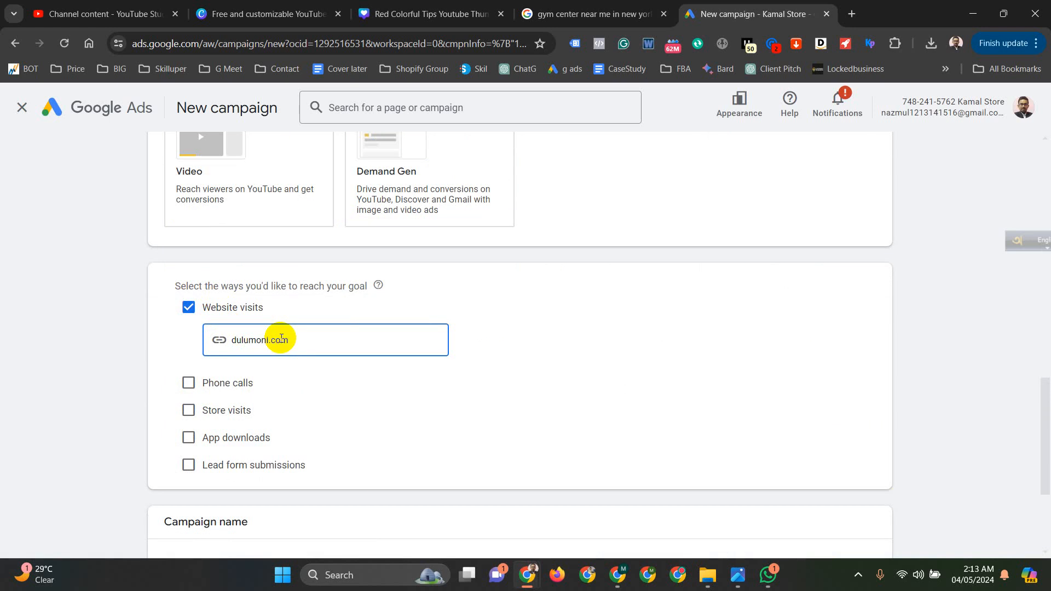
- Name the campaign "Fitness Center Leads search Campaign"
{"action": "scroll", "coordinate": [359, 283], "scroll_direction": "down", "scroll_amount": 3}
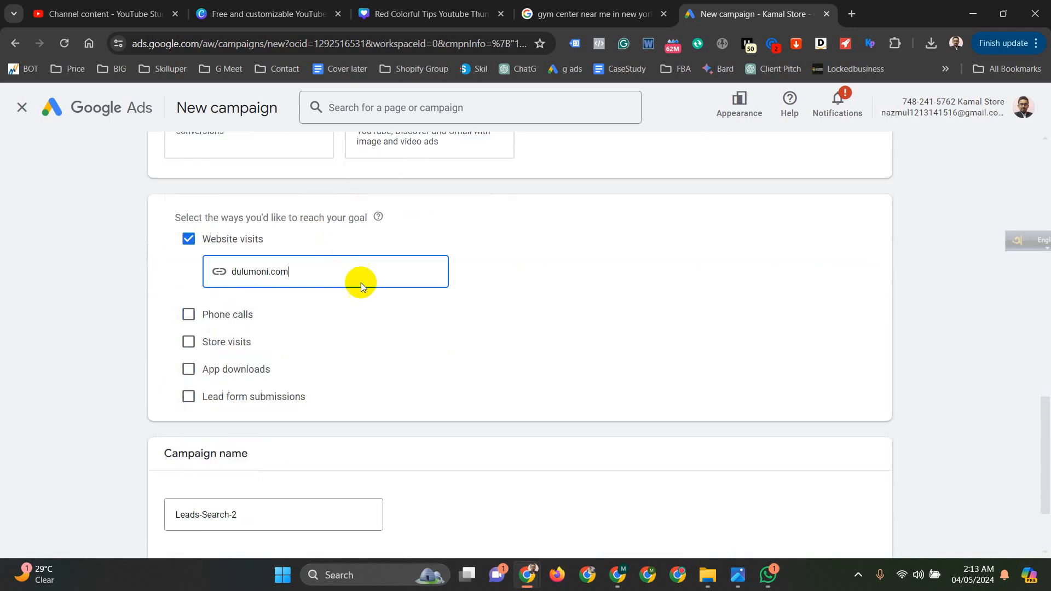
{"action": "left_click_drag", "start_coordinate": [266, 395], "coordinate": [141, 402]}
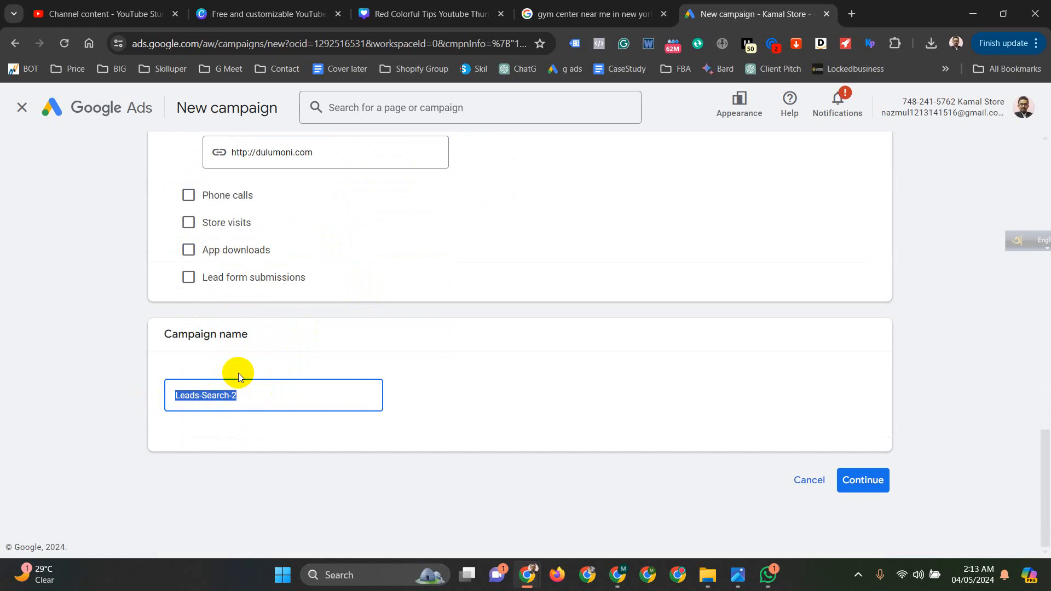
{"action": "type", "text": "Fitness"}
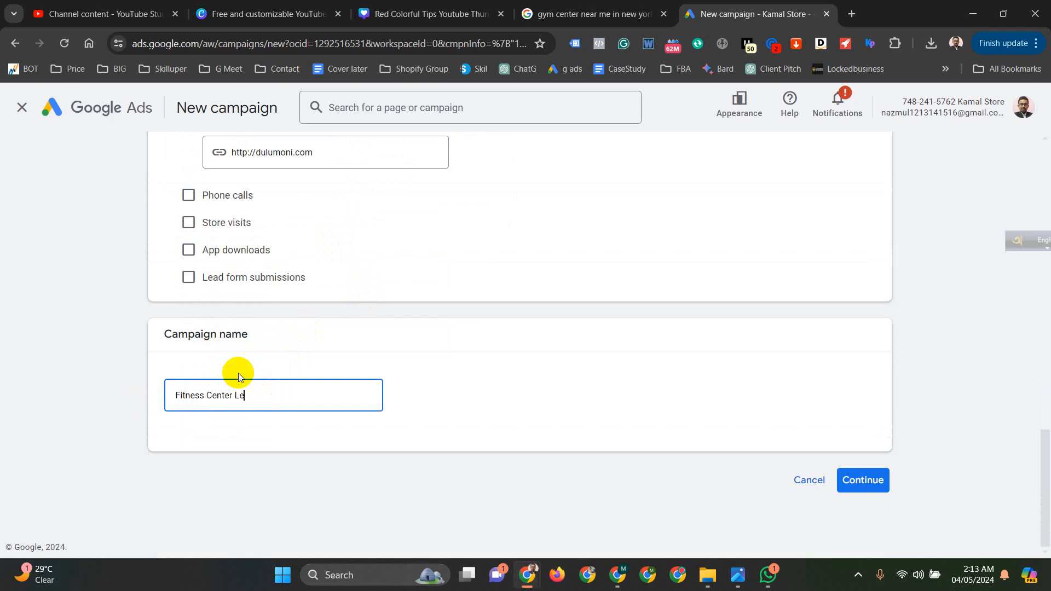
{"action": "type", "text": "Center Leads serach"}
{"action": "key", "text": "BackSpace"}
{"action": "key", "text": "BackSpace"}
{"action": "key", "text": "BackSpace"}
{"action": "type", "text": "arch Campaign"}
- Continue with a new campaign instead of the saved draft and accept bidding focused on Conversions
{"action": "left_click", "coordinate": [871, 484]}
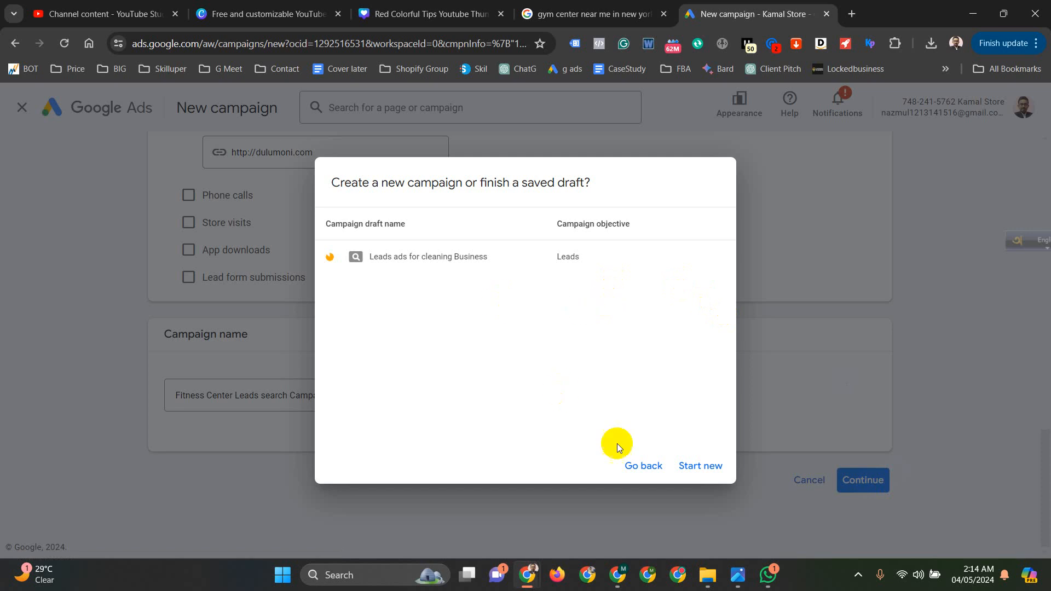
{"action": "left_click", "coordinate": [703, 468]}
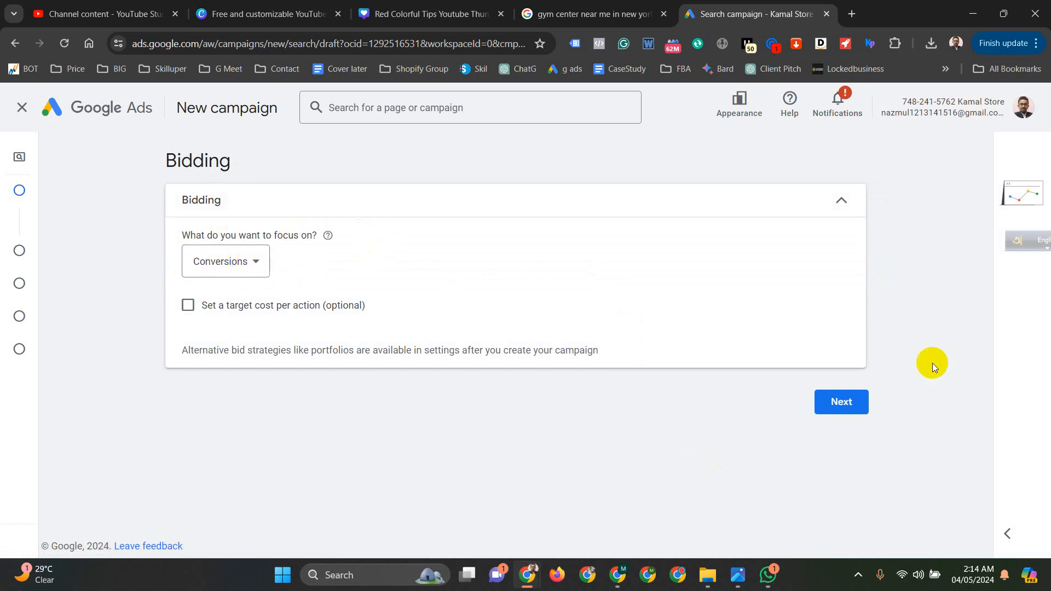
{"action": "left_click", "coordinate": [849, 412]}
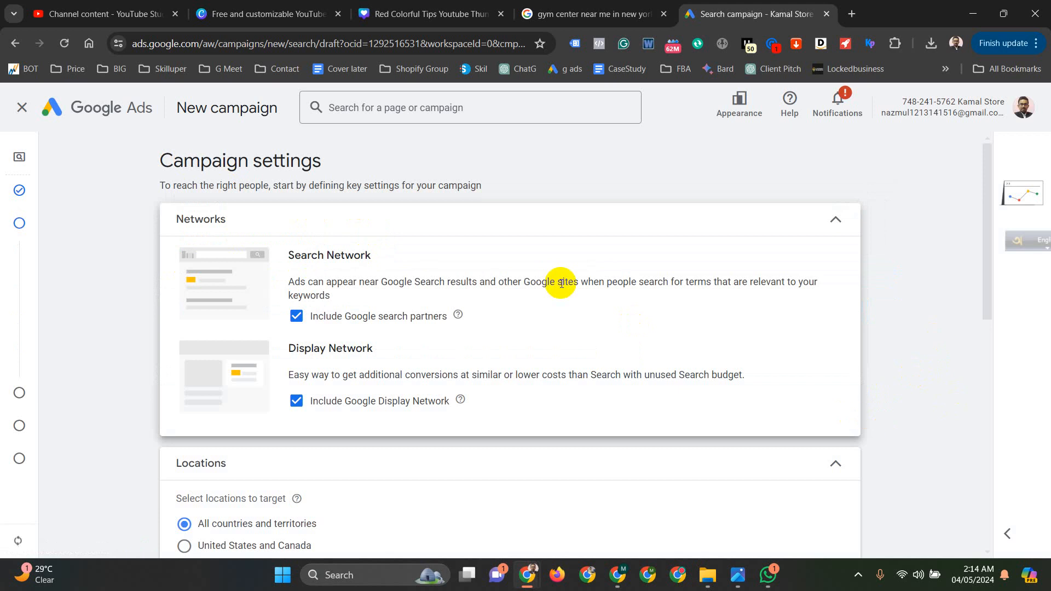
- Exclude the Google Display Network from the campaign's networks
{"action": "scroll", "coordinate": [449, 307], "scroll_direction": "down", "scroll_amount": 4}
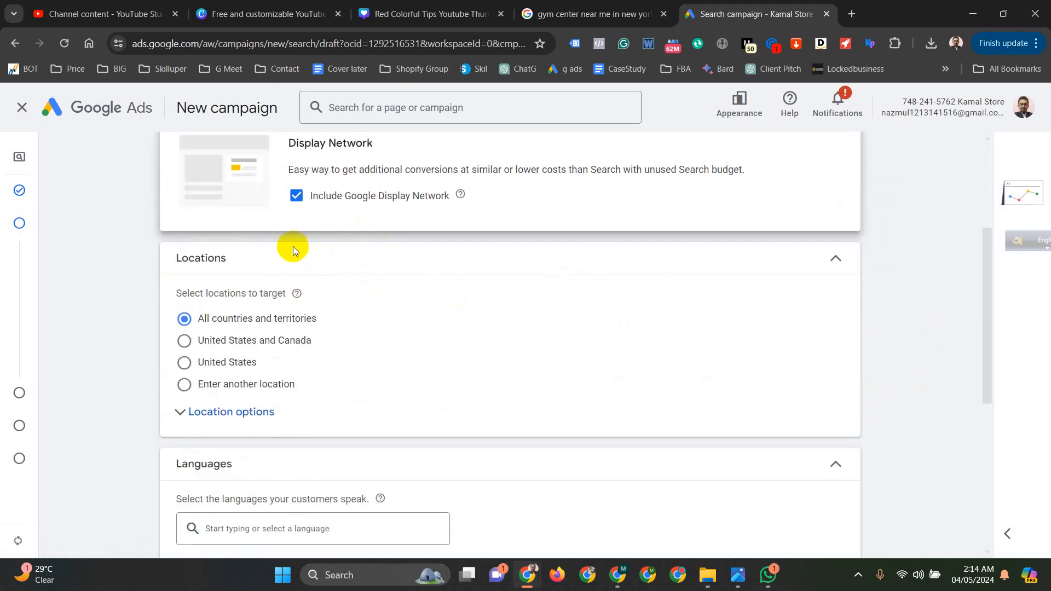
{"action": "scroll", "coordinate": [293, 247], "scroll_direction": "up", "scroll_amount": 3}
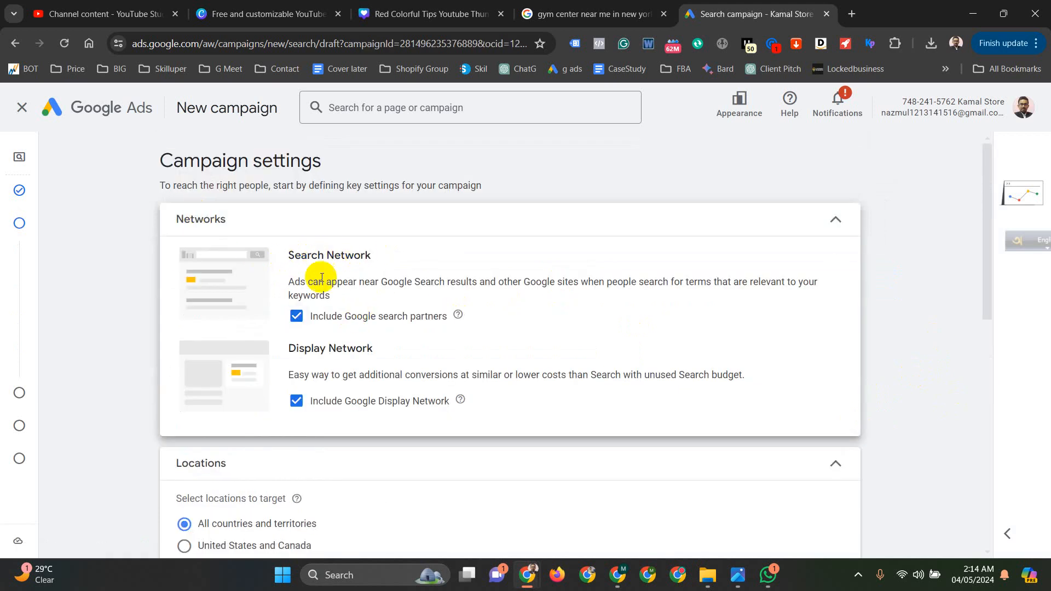
{"action": "left_click", "coordinate": [297, 402]}
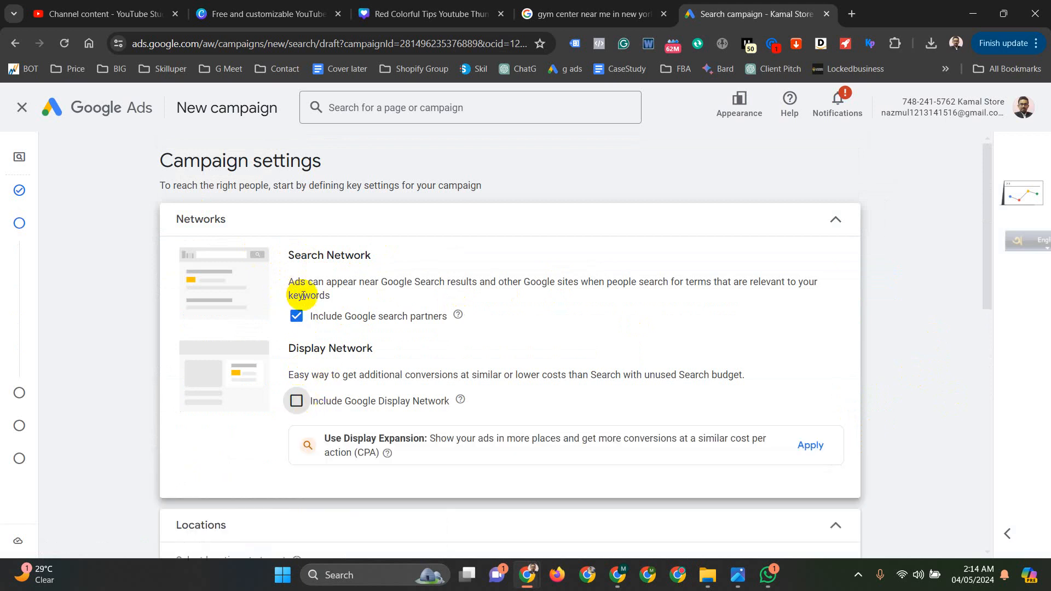
- Expand the location options and target the state of New York, United States as a custom location for the campaign
{"action": "scroll", "coordinate": [296, 296], "scroll_direction": "down", "scroll_amount": 2}
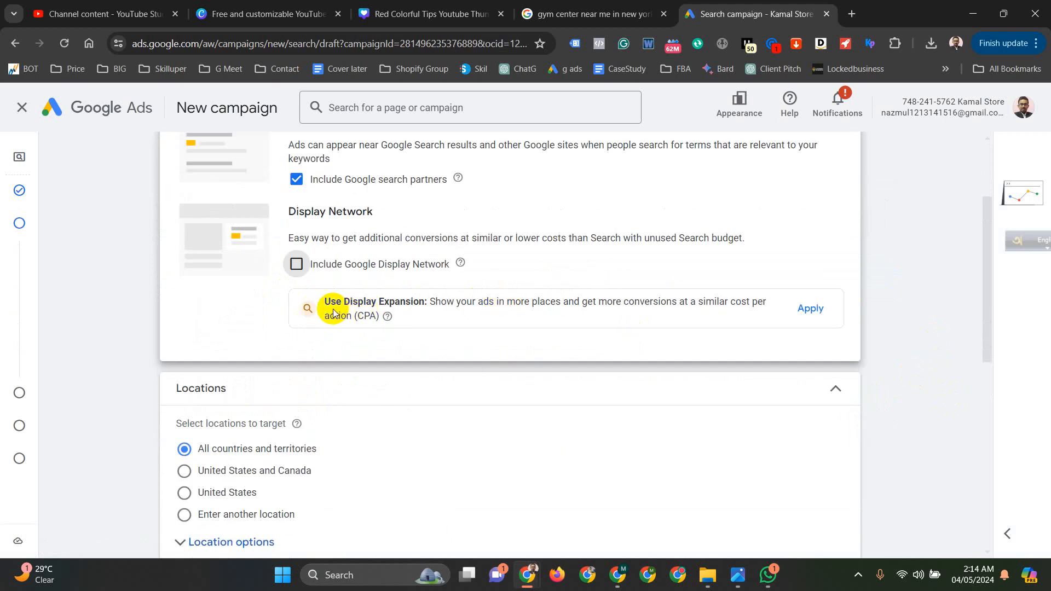
{"action": "scroll", "coordinate": [599, 333], "scroll_direction": "down", "scroll_amount": 3}
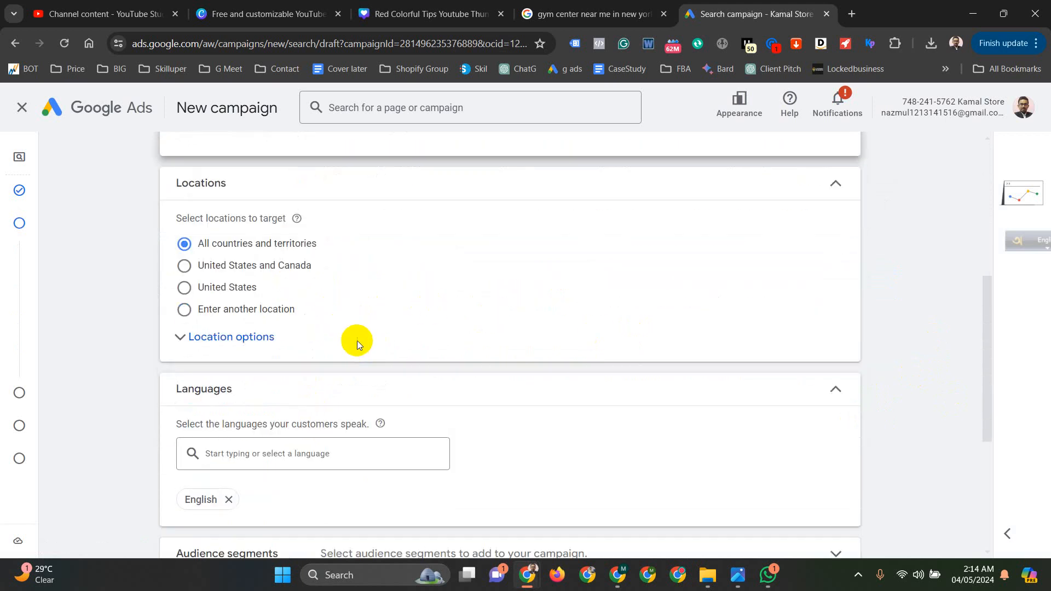
{"action": "left_click", "coordinate": [185, 287]}
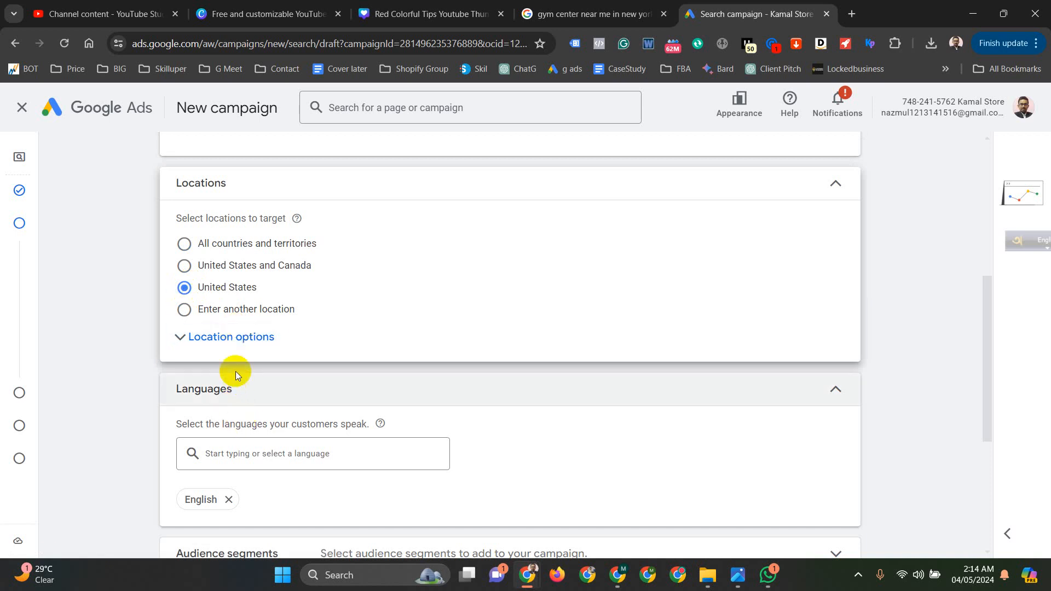
{"action": "left_click", "coordinate": [212, 337]}
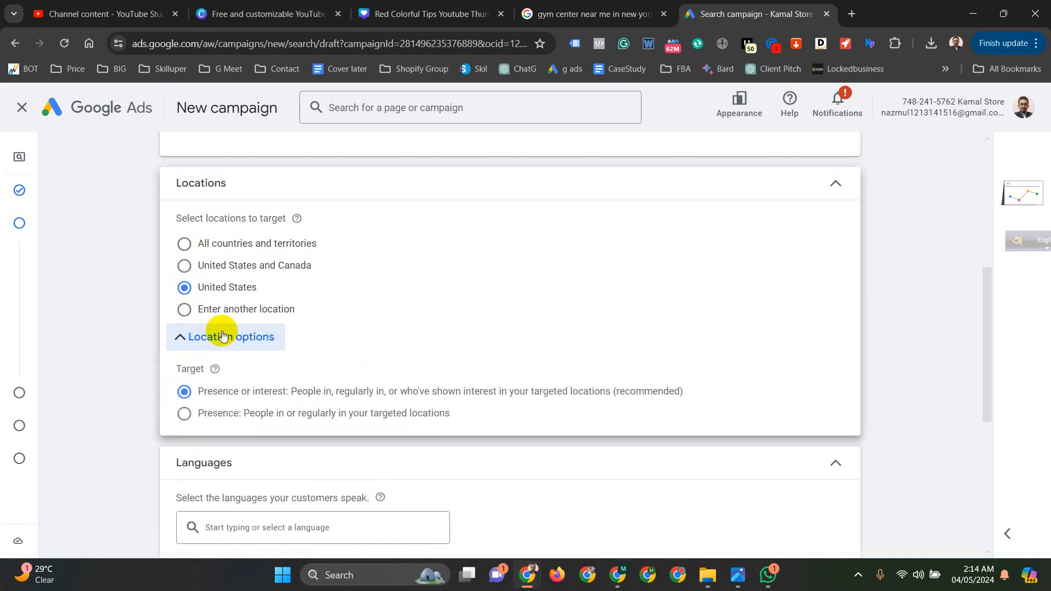
{"action": "left_click", "coordinate": [185, 309]}
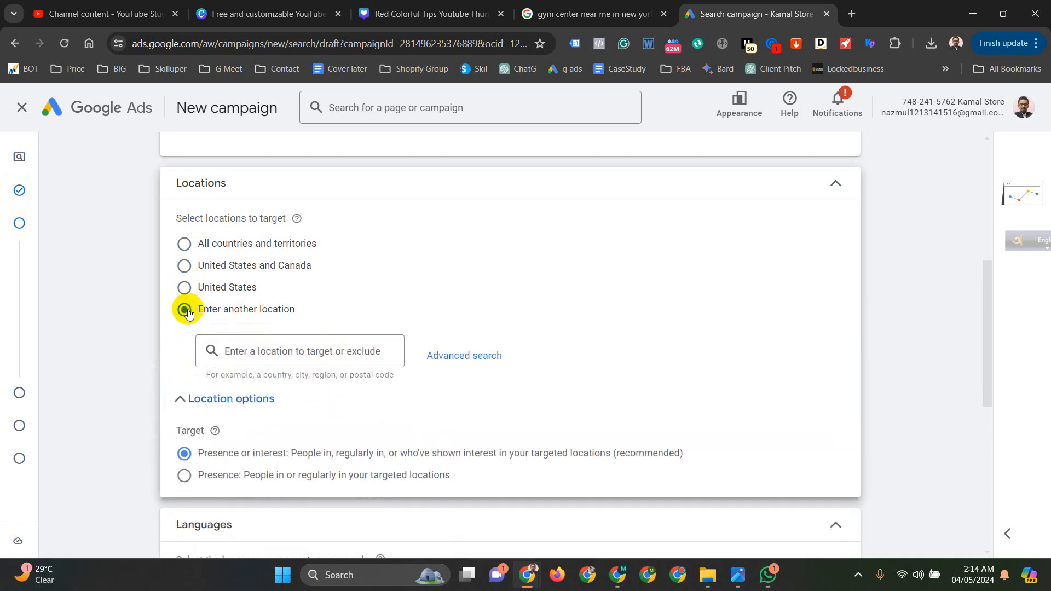
{"action": "left_click", "coordinate": [275, 354]}
{"action": "type", "text": "ne"}
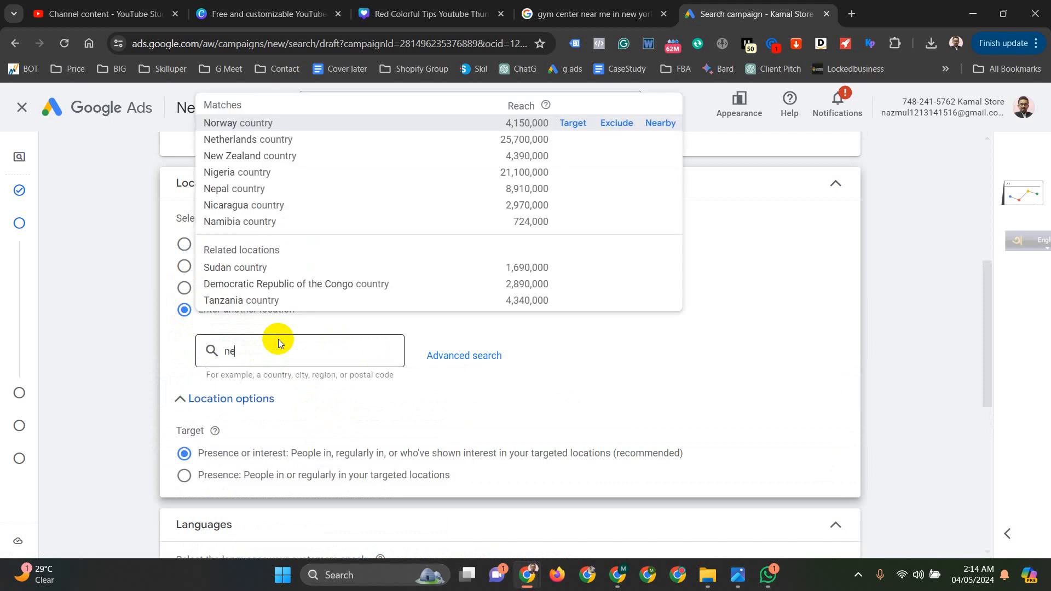
{"action": "type", "text": "w york"}
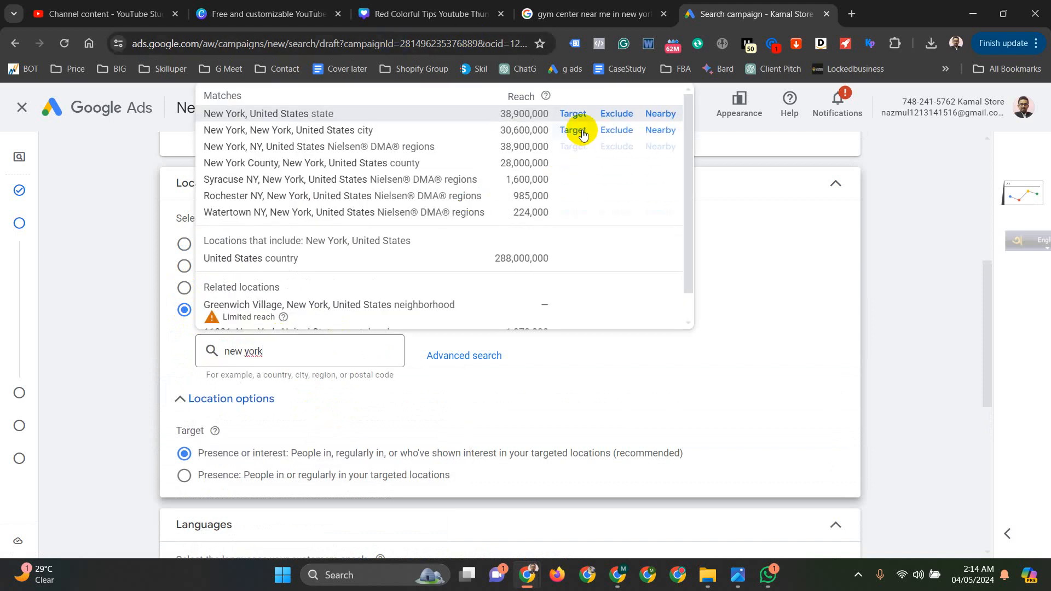
{"action": "left_click", "coordinate": [577, 115]}
{"action": "scroll", "coordinate": [312, 343], "scroll_direction": "down", "scroll_amount": 4}
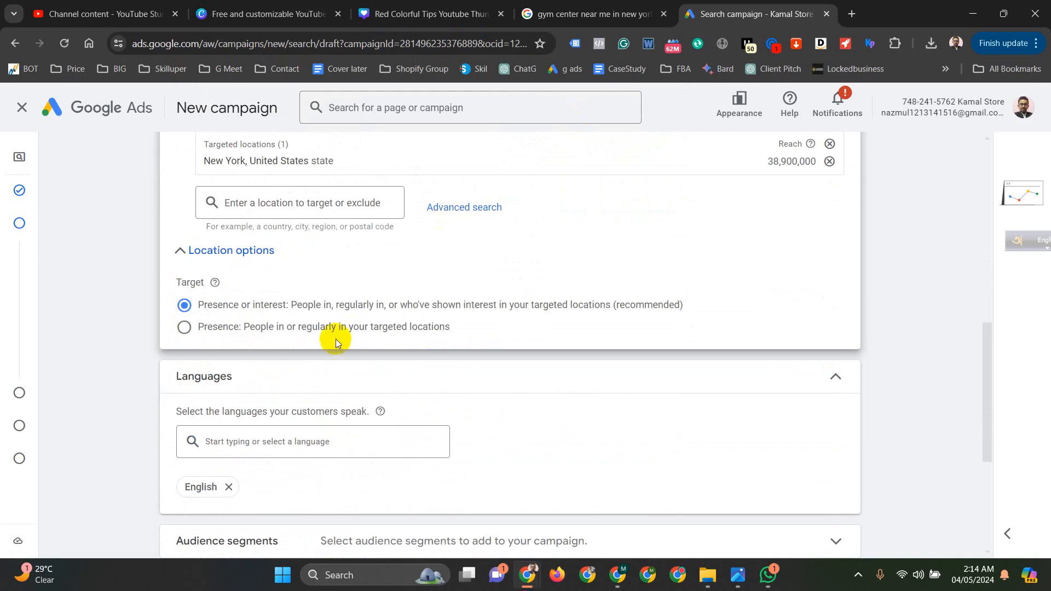
{"action": "scroll", "coordinate": [335, 336], "scroll_direction": "up", "scroll_amount": 2}
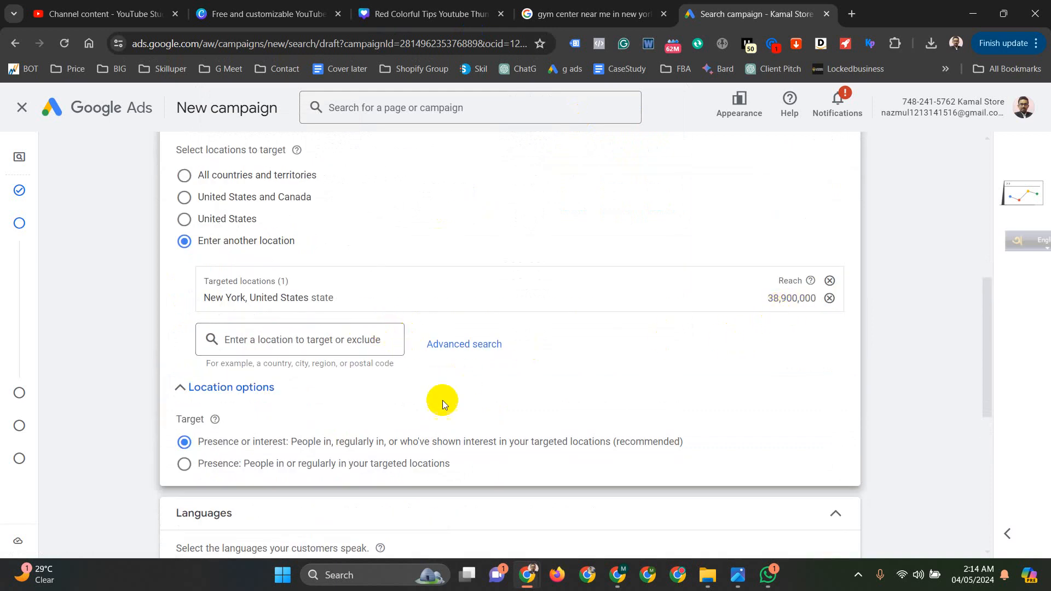
- Review the selectable campaign languages and the broad match keywords setting
{"action": "scroll", "coordinate": [383, 405], "scroll_direction": "down", "scroll_amount": 2}
{"action": "left_click", "coordinate": [251, 438]}
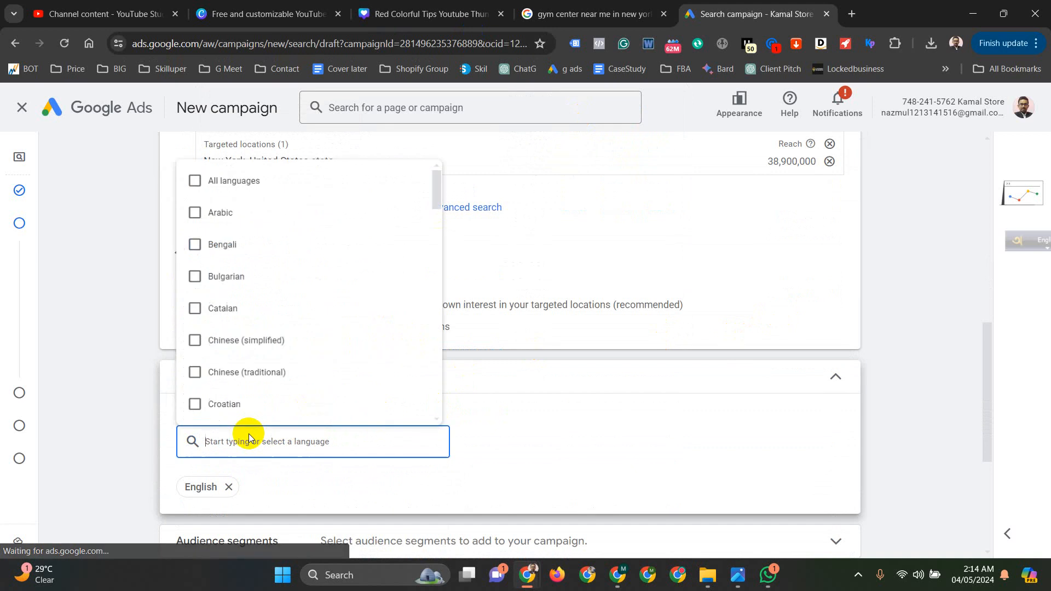
{"action": "left_click", "coordinate": [118, 435]}
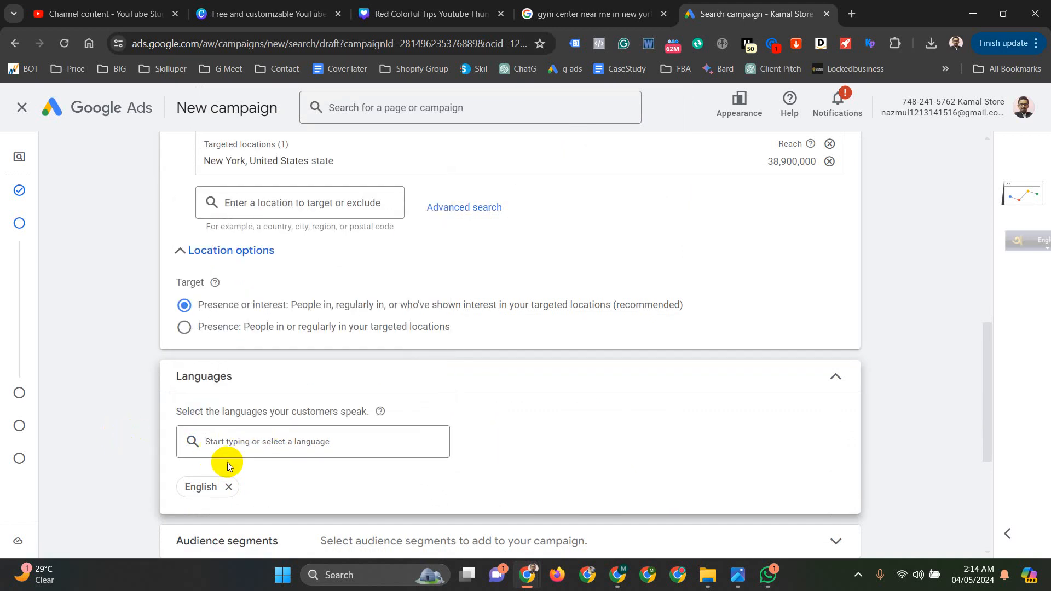
{"action": "scroll", "coordinate": [222, 471], "scroll_direction": "down", "scroll_amount": 2}
{"action": "scroll", "coordinate": [263, 418], "scroll_direction": "down", "scroll_amount": 1}
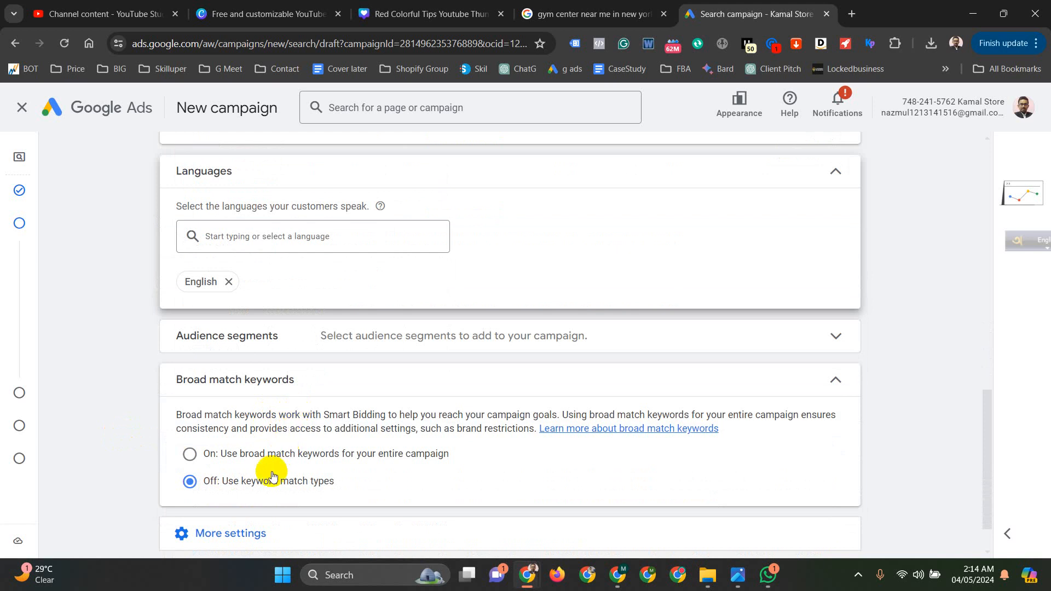
{"action": "scroll", "coordinate": [338, 395], "scroll_direction": "down", "scroll_amount": 1}
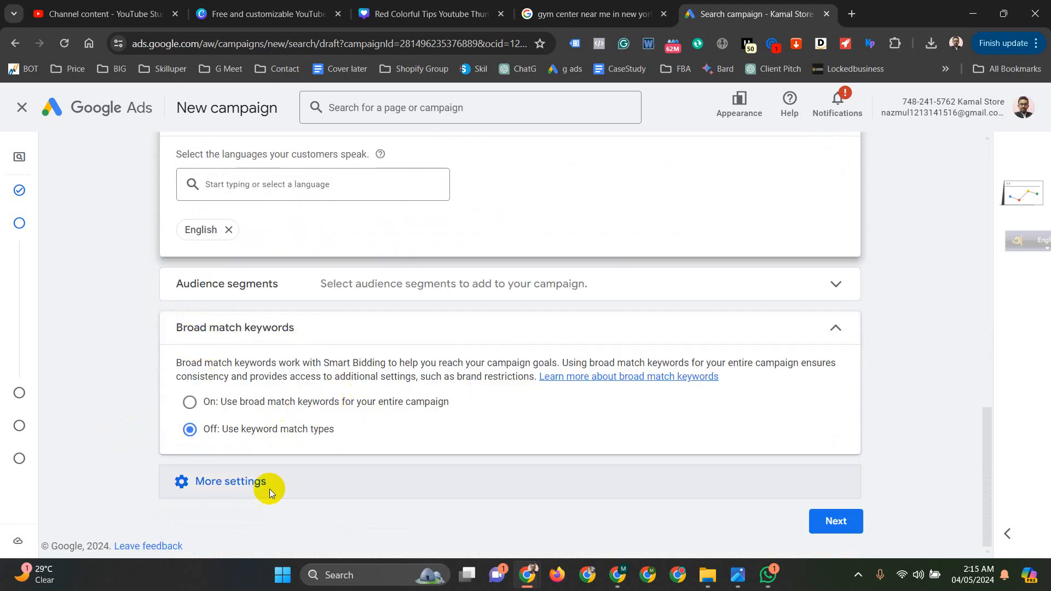
- Show the additional campaign settings and open the ad rotation options
{"action": "left_click", "coordinate": [230, 486]}
{"action": "scroll", "coordinate": [279, 435], "scroll_direction": "down", "scroll_amount": 2}
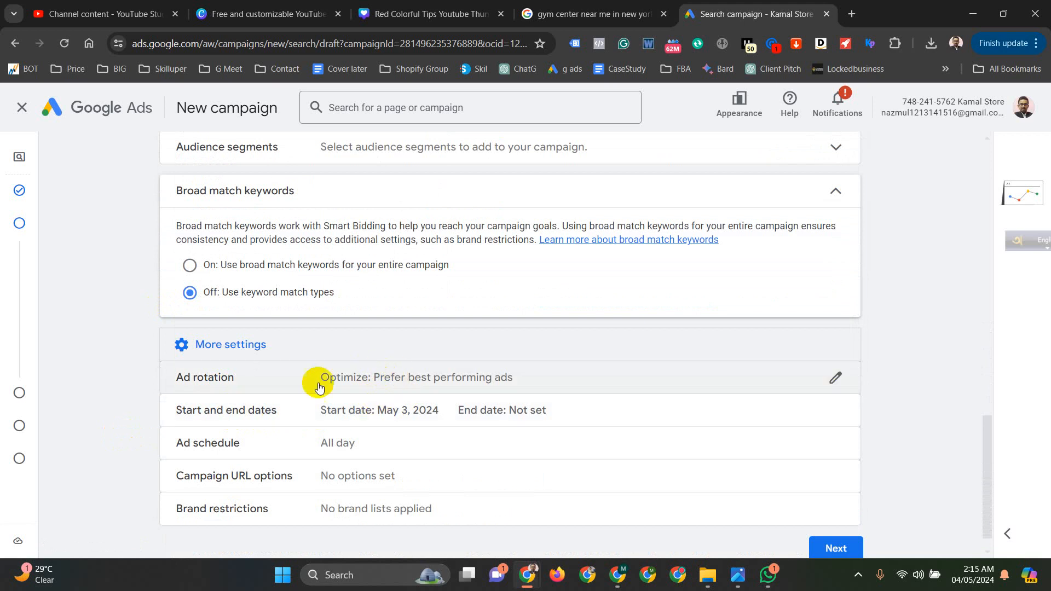
{"action": "left_click", "coordinate": [356, 377]}
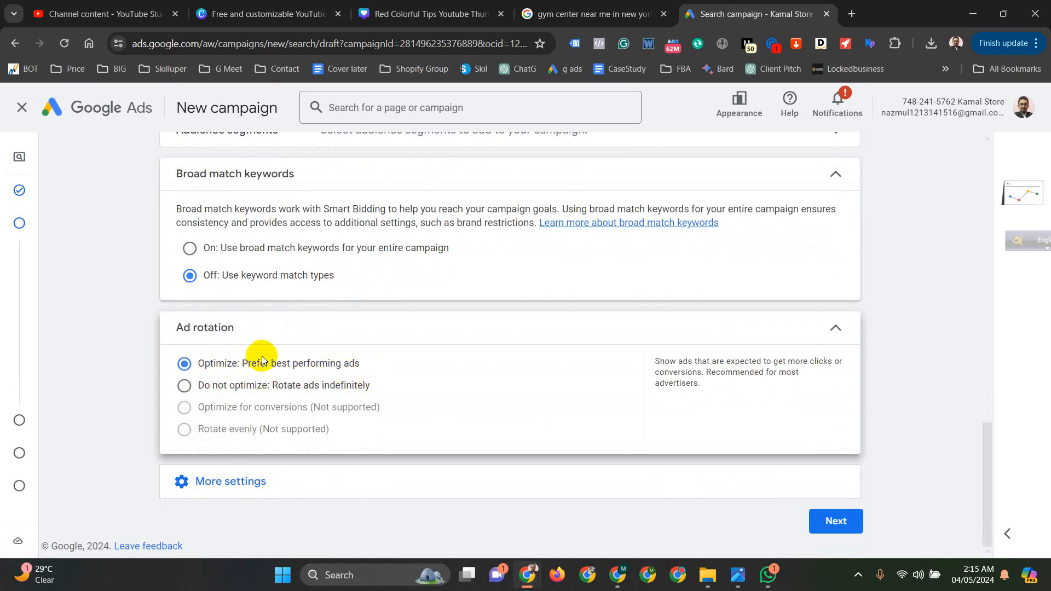
- Open the campaign's start and end dates and set the end date to None
{"action": "left_click", "coordinate": [261, 480]}
{"action": "scroll", "coordinate": [370, 419], "scroll_direction": "down", "scroll_amount": 3}
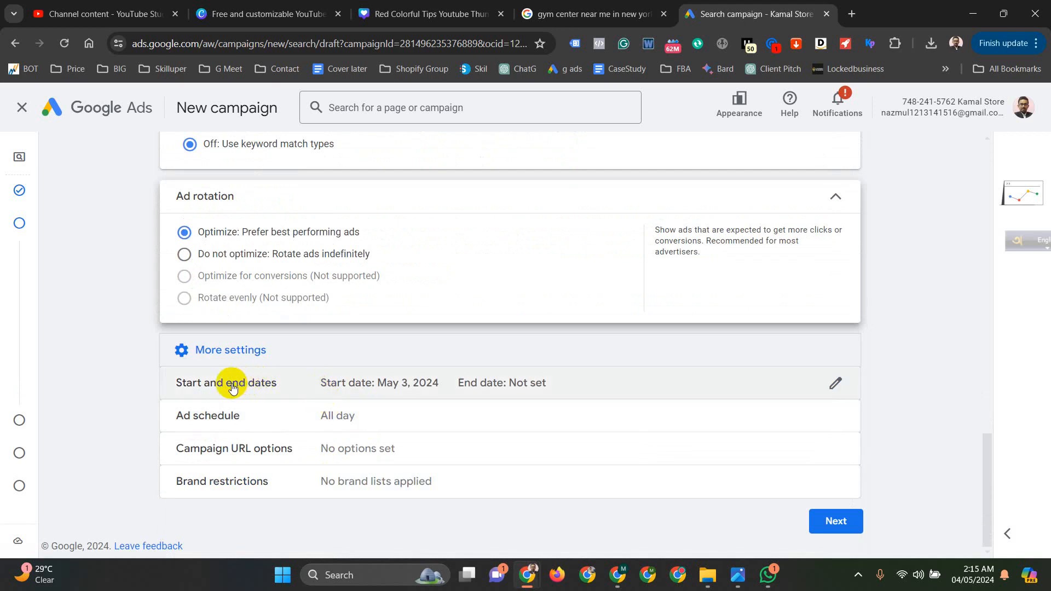
{"action": "left_click", "coordinate": [286, 387]}
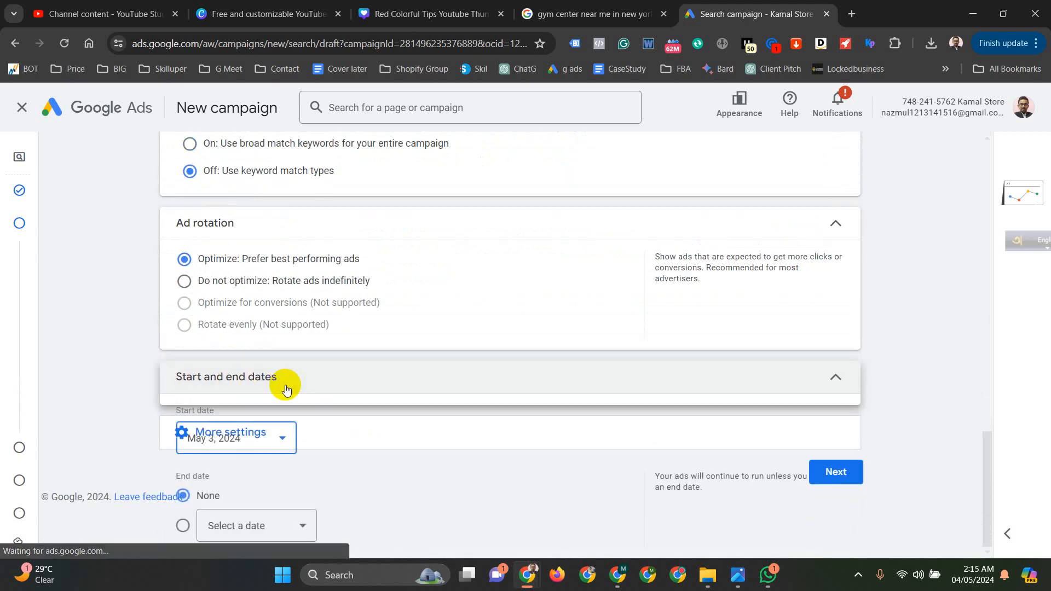
{"action": "left_click", "coordinate": [294, 425]}
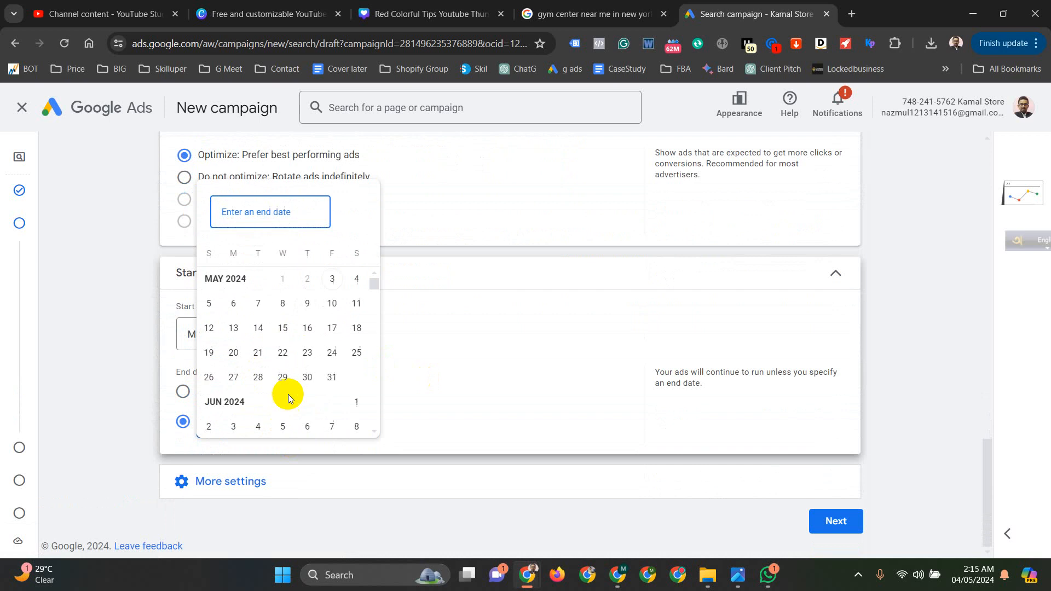
{"action": "left_click", "coordinate": [331, 304]}
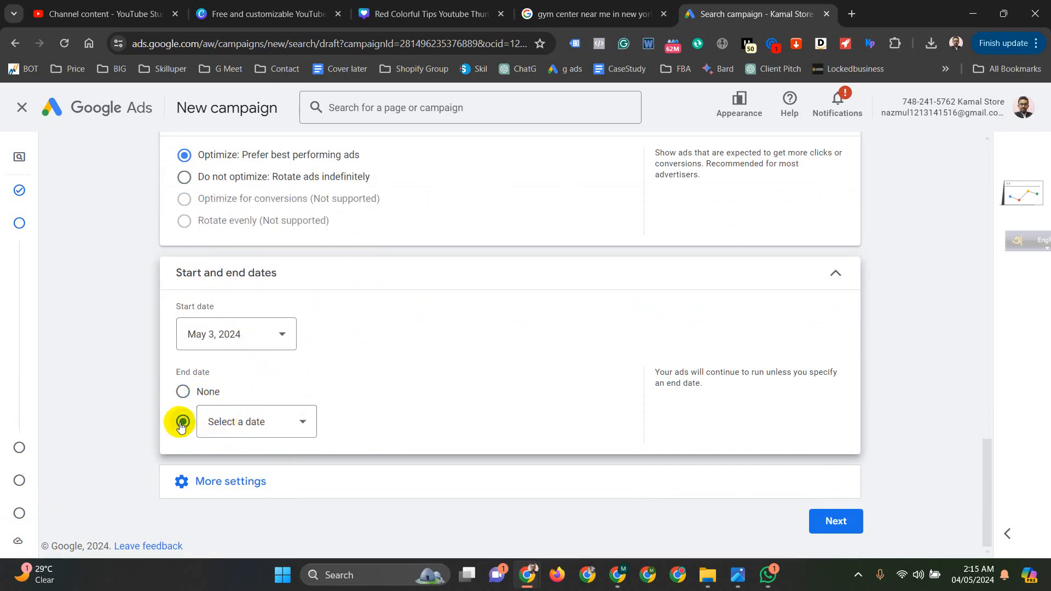
{"action": "left_click", "coordinate": [183, 392]}
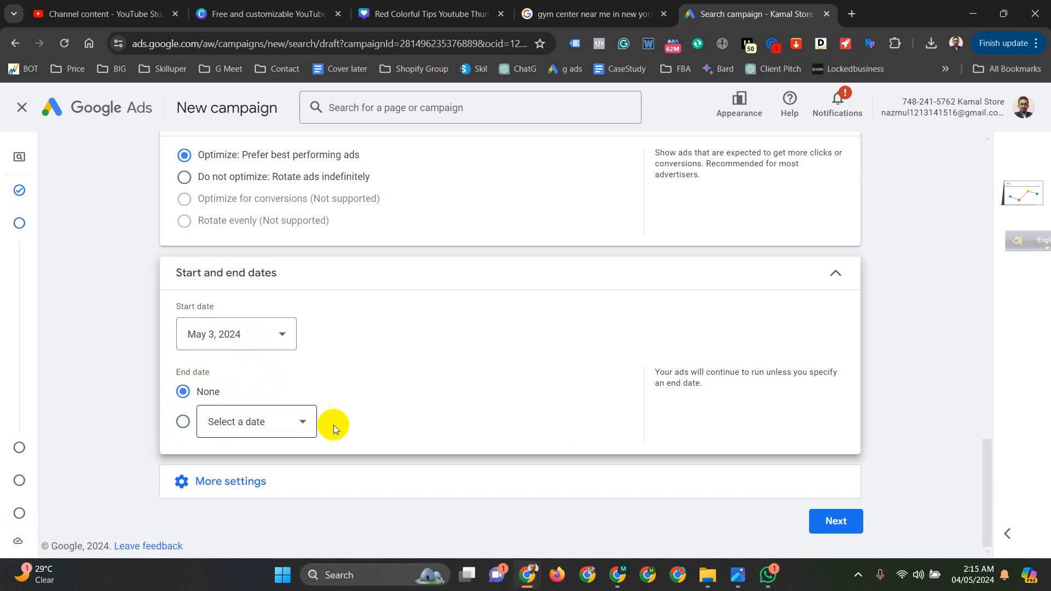
- Open the ad schedule and limit the ads to Mondays - Fridays
{"action": "left_click", "coordinate": [328, 481]}
{"action": "scroll", "coordinate": [394, 425], "scroll_direction": "down", "scroll_amount": 2}
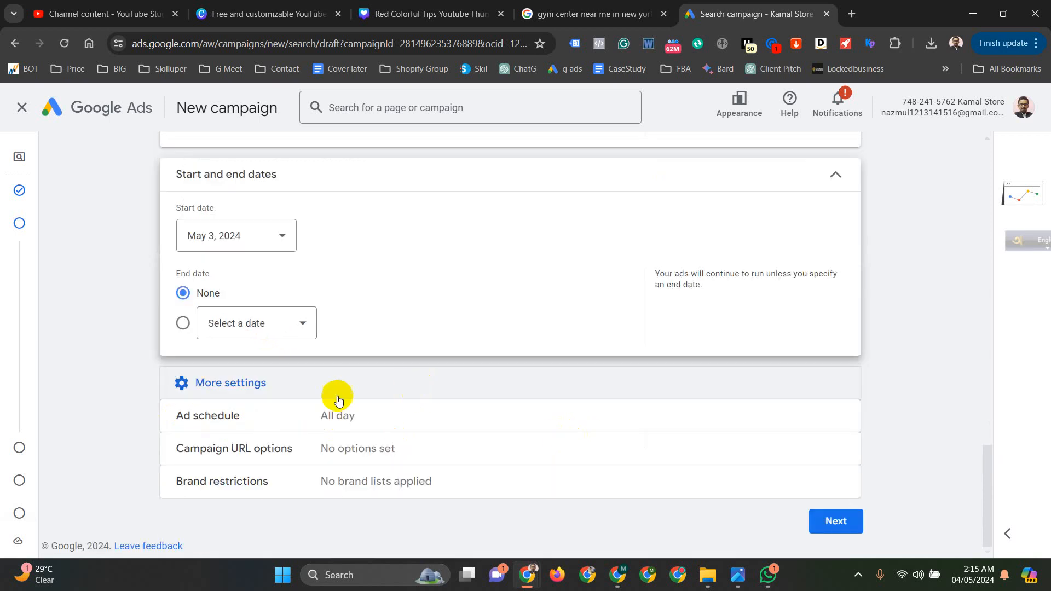
{"action": "left_click", "coordinate": [274, 421]}
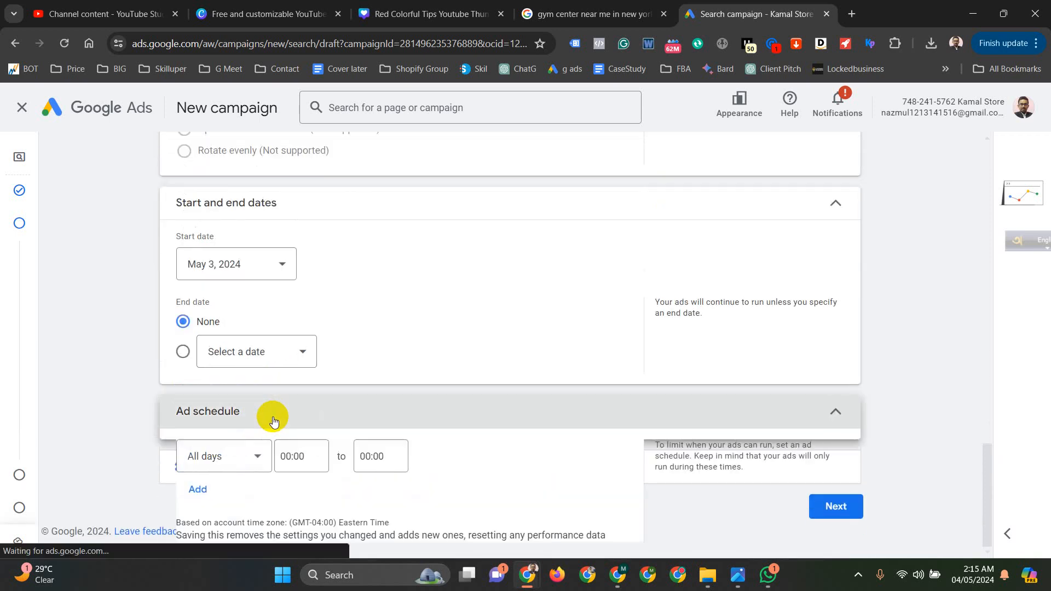
{"action": "left_click", "coordinate": [250, 456]}
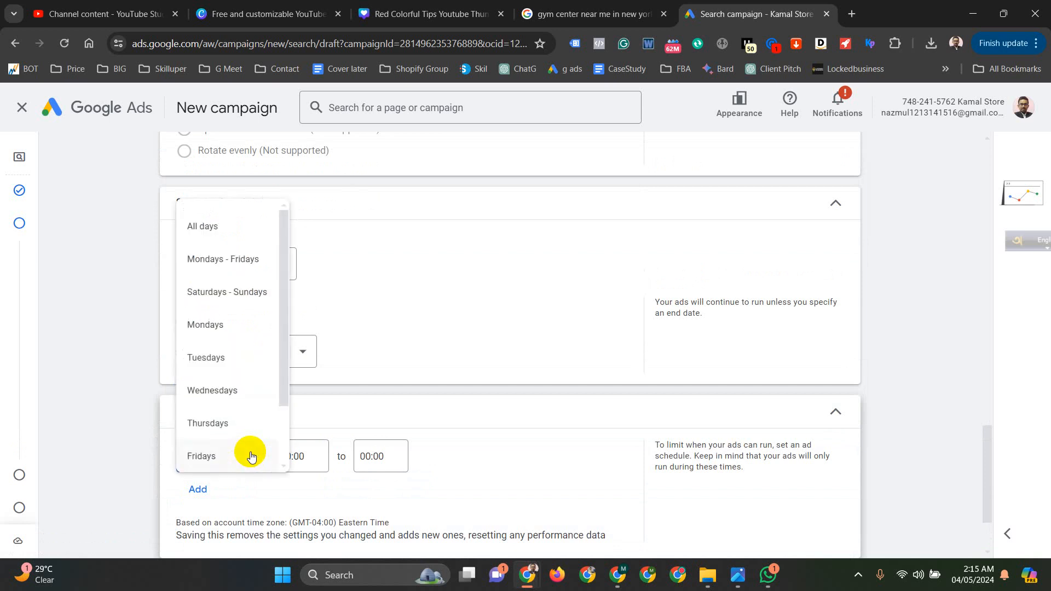
{"action": "left_click", "coordinate": [222, 226]}
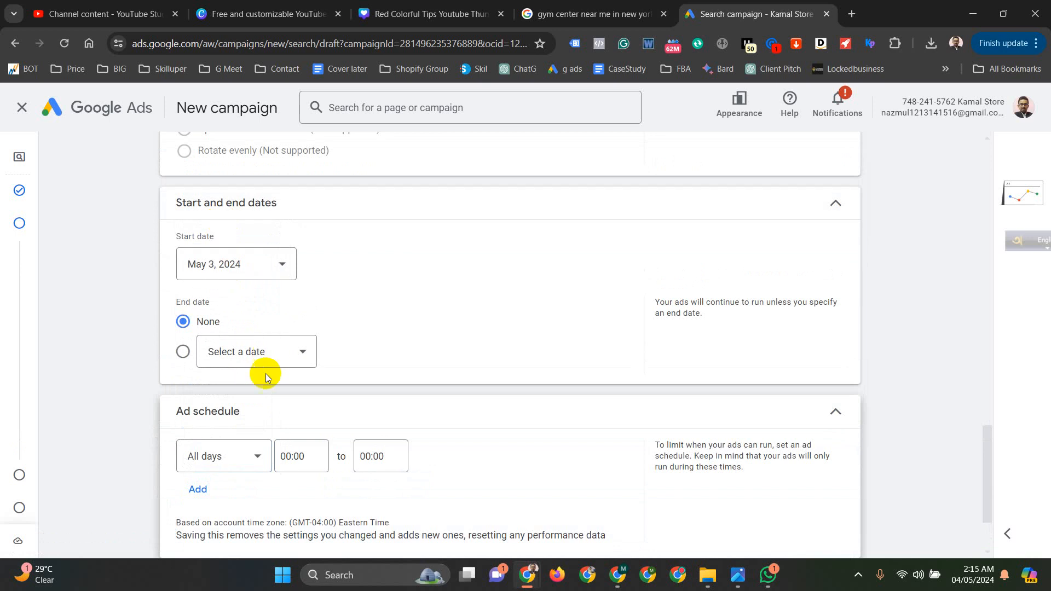
{"action": "left_click", "coordinate": [234, 456]}
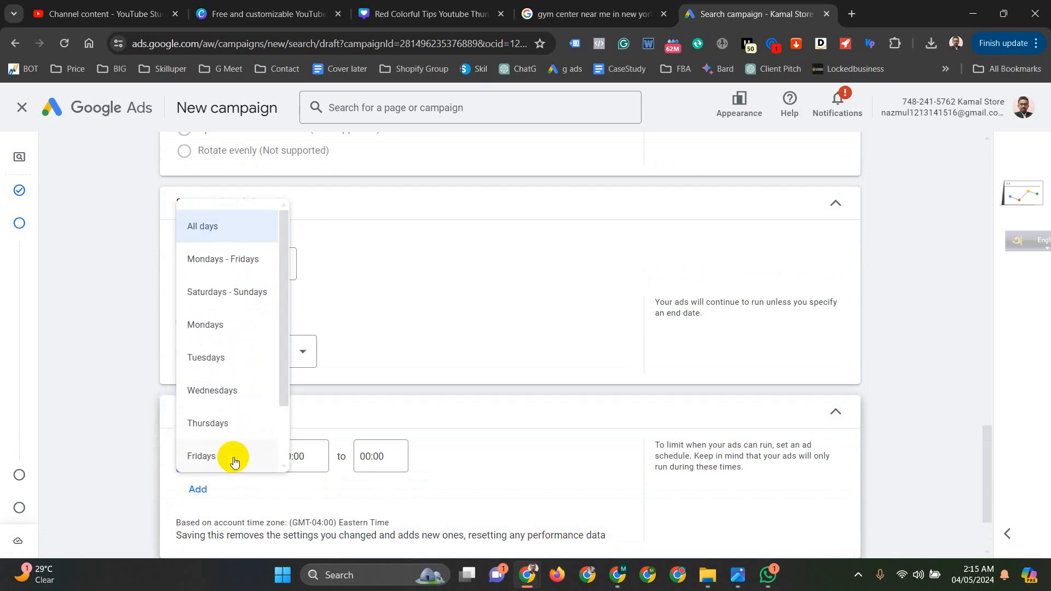
{"action": "left_click", "coordinate": [217, 260]}
- Set the Mondays - Fridays ad schedule to run from 06:00 to 18:00
{"action": "left_click", "coordinate": [309, 458]}
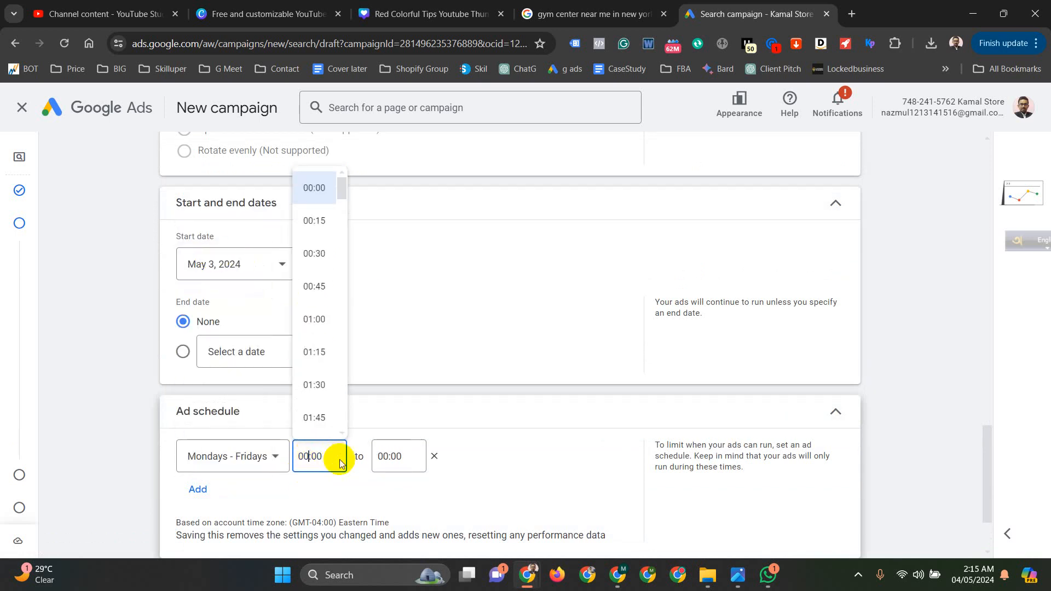
{"action": "scroll", "coordinate": [316, 296], "scroll_direction": "down", "scroll_amount": 8}
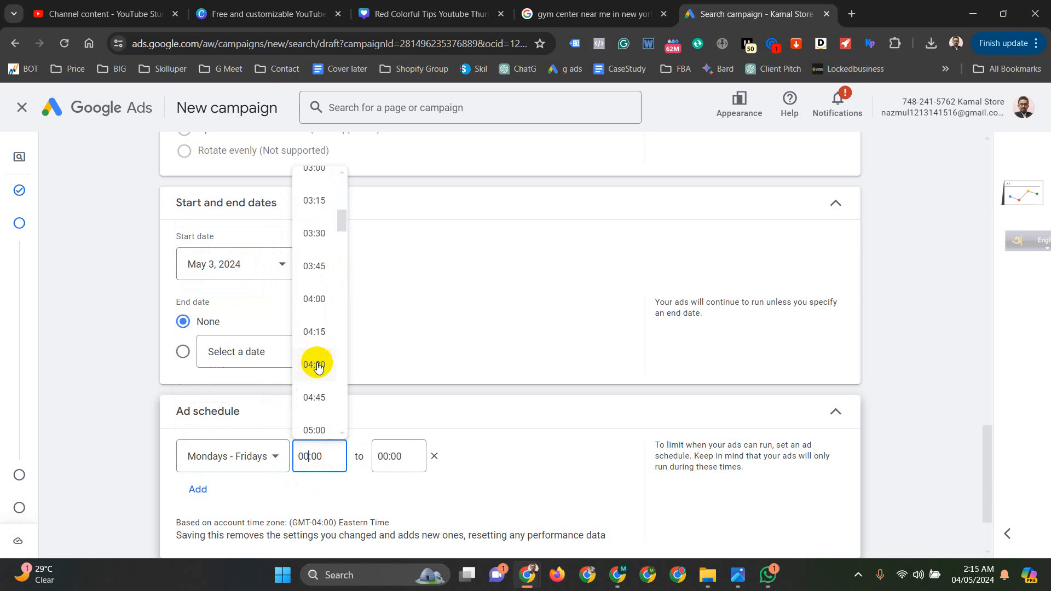
{"action": "scroll", "coordinate": [317, 374], "scroll_direction": "down", "scroll_amount": 2}
{"action": "left_click", "coordinate": [310, 359]}
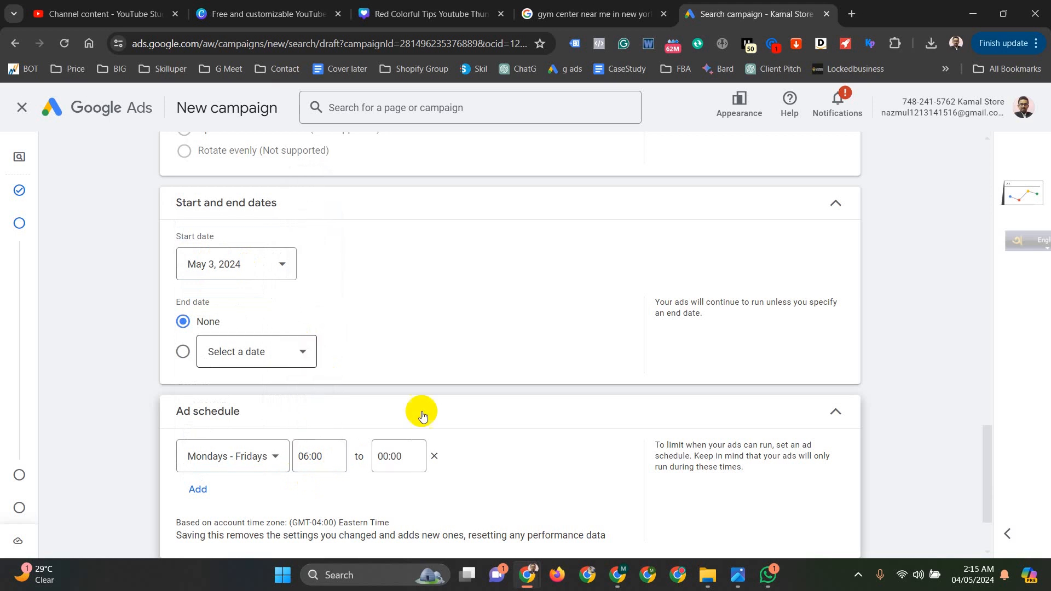
{"action": "left_click", "coordinate": [411, 454]}
{"action": "scroll", "coordinate": [402, 367], "scroll_direction": "down", "scroll_amount": 15}
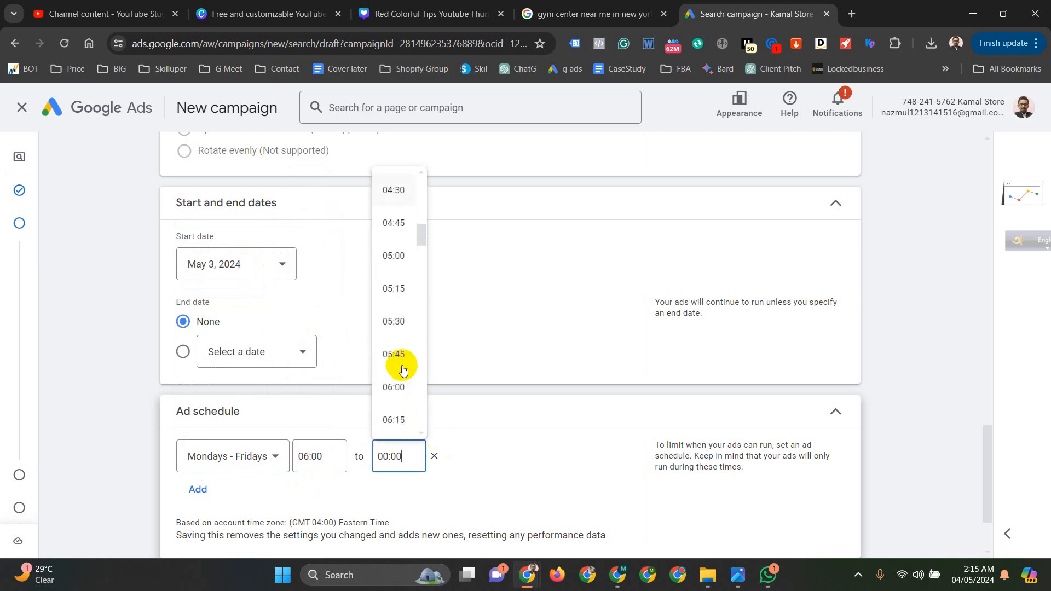
{"action": "scroll", "coordinate": [402, 367], "scroll_direction": "down", "scroll_amount": 14}
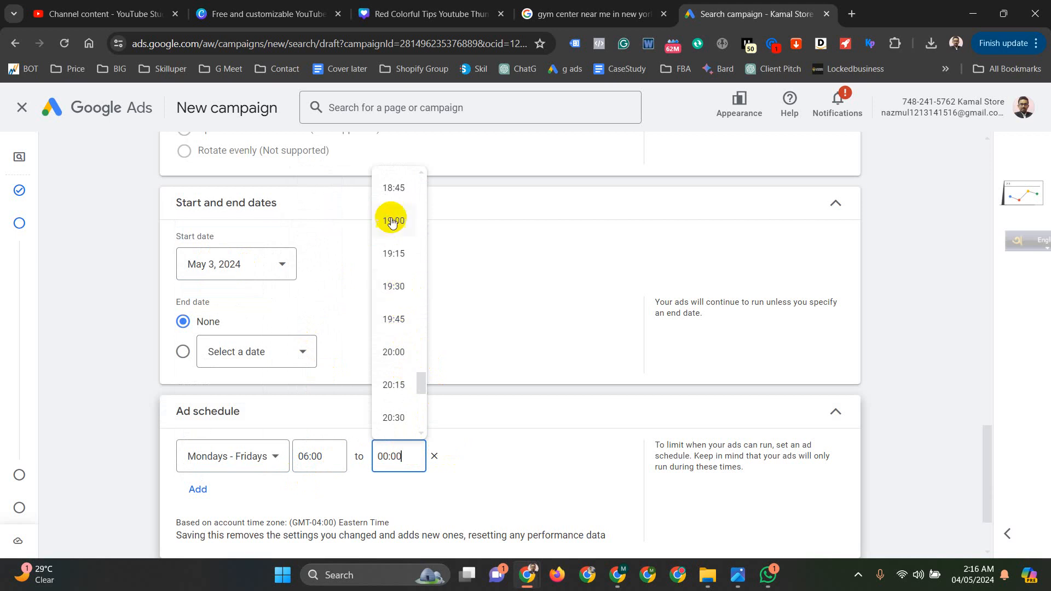
{"action": "scroll", "coordinate": [391, 210], "scroll_direction": "up", "scroll_amount": 1}
{"action": "scroll", "coordinate": [399, 255], "scroll_direction": "up", "scroll_amount": 1}
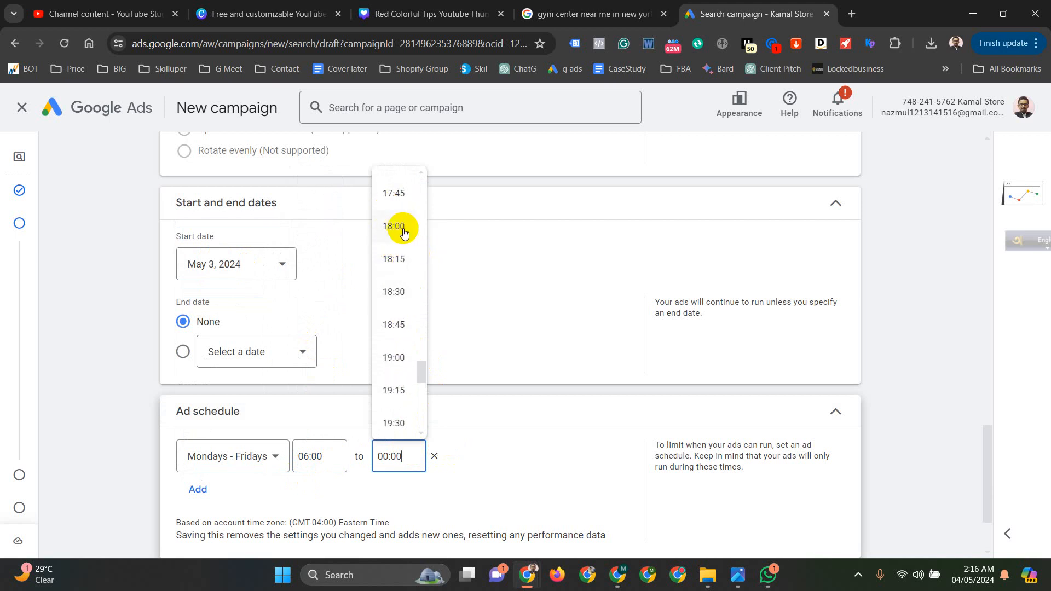
{"action": "left_click", "coordinate": [404, 229]}
- Expand the remaining campaign settings below the ad schedule and continue to the keywords and ads stage
{"action": "scroll", "coordinate": [434, 391], "scroll_direction": "down", "scroll_amount": 2}
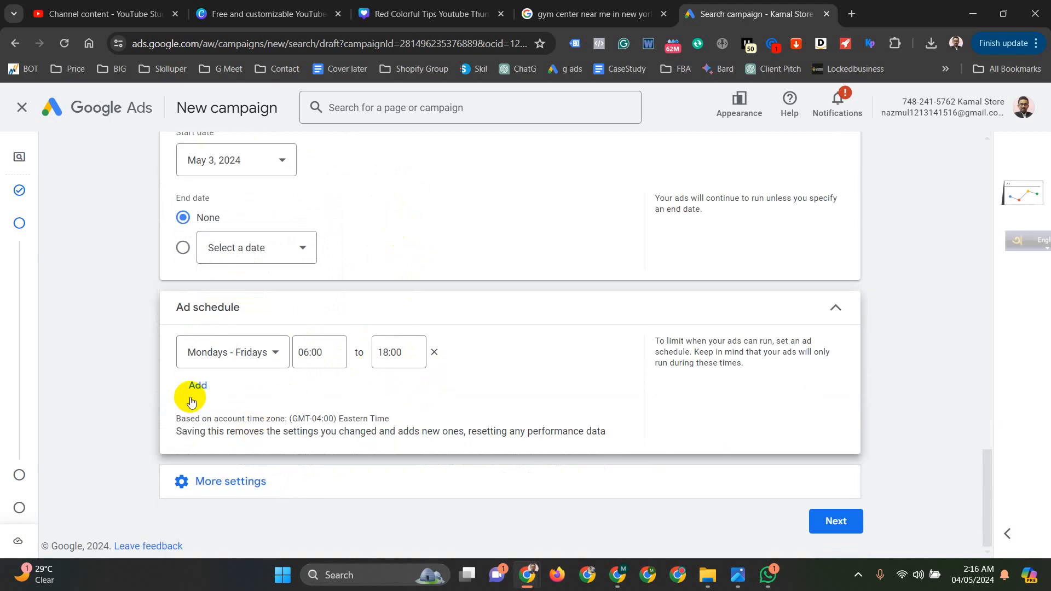
{"action": "left_click", "coordinate": [570, 489]}
{"action": "scroll", "coordinate": [517, 408], "scroll_direction": "down", "scroll_amount": 1}
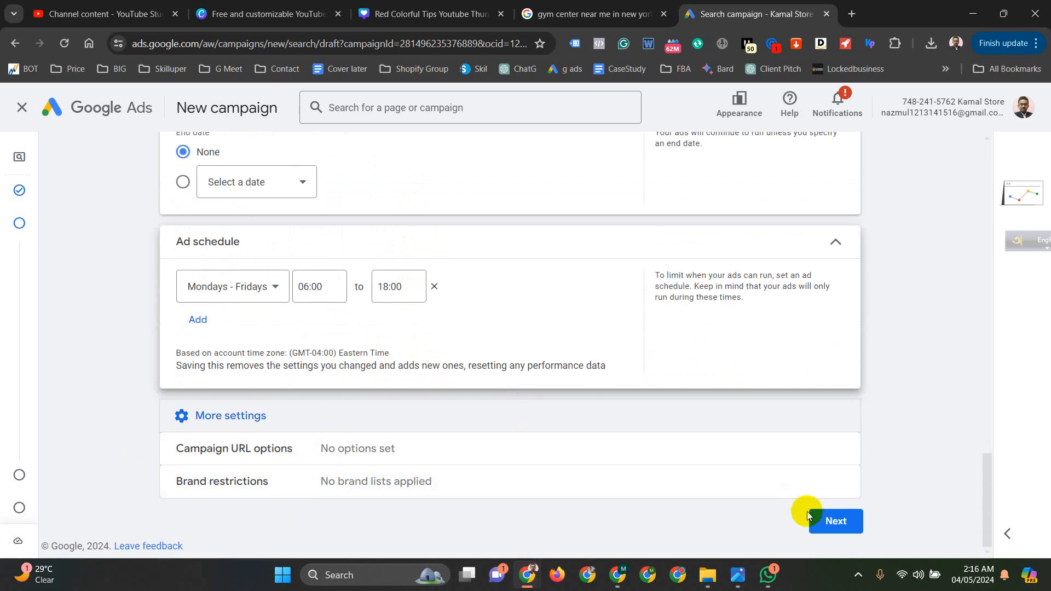
{"action": "left_click", "coordinate": [838, 524]}
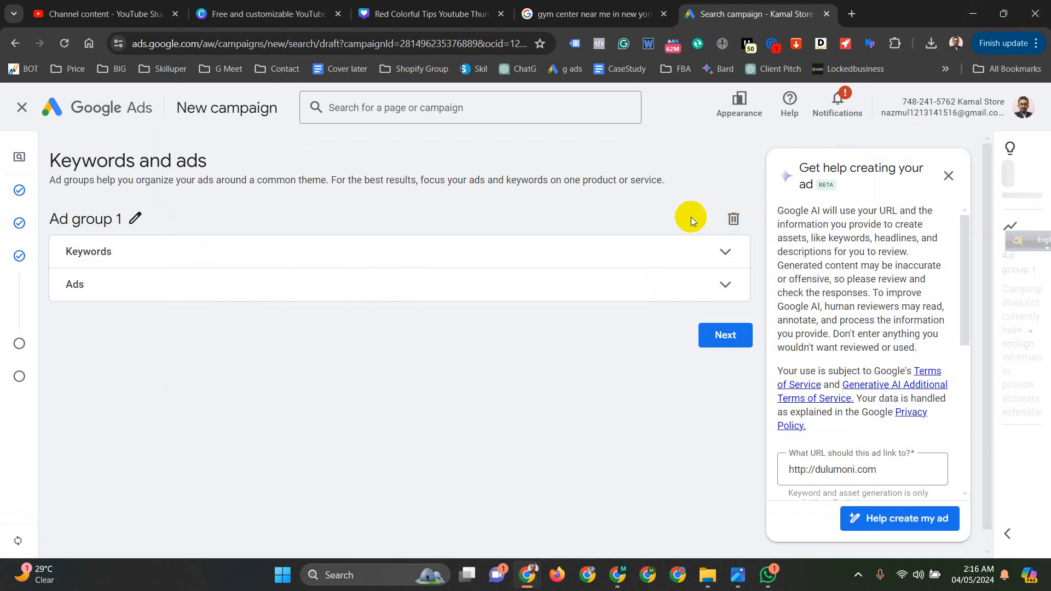
- Choose to create the ad without AI suggestions and clear all suggested keywords from Ad group 1
{"action": "left_click", "coordinate": [727, 254]}
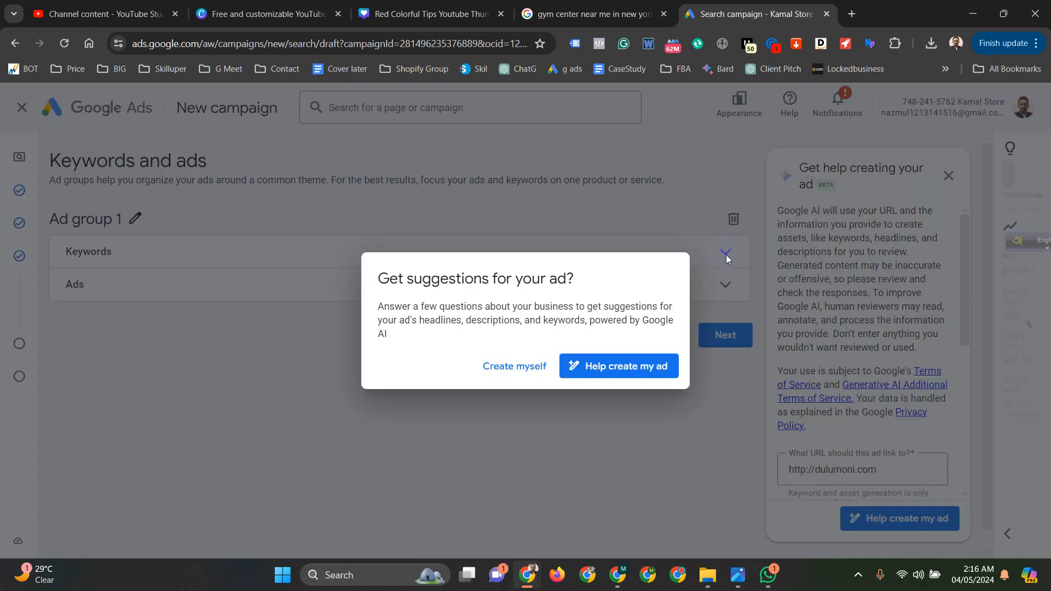
{"action": "left_click", "coordinate": [515, 370]}
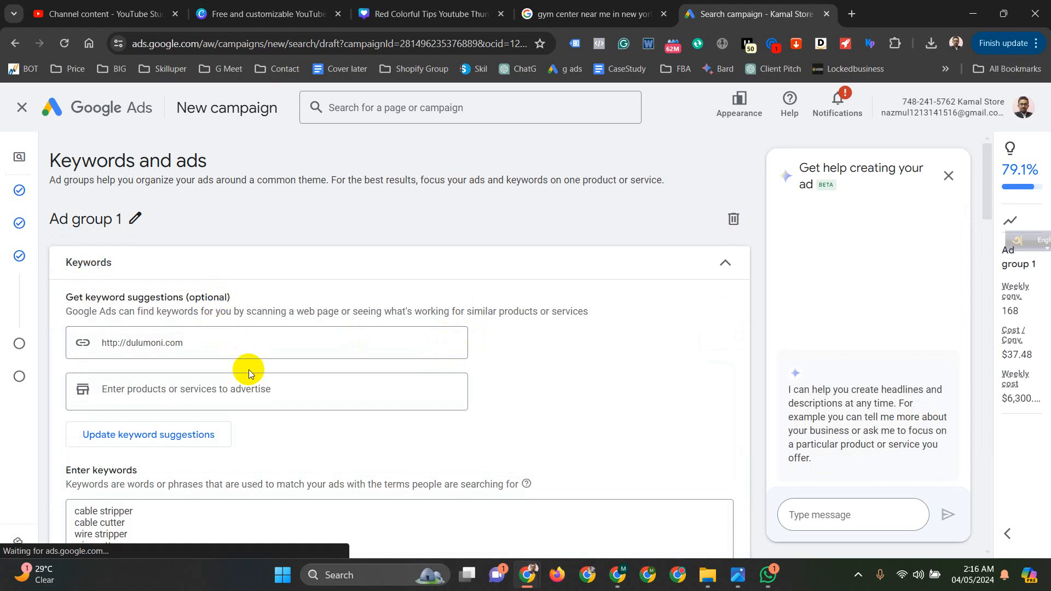
{"action": "scroll", "coordinate": [247, 370], "scroll_direction": "down", "scroll_amount": 3}
{"action": "left_click", "coordinate": [159, 480]}
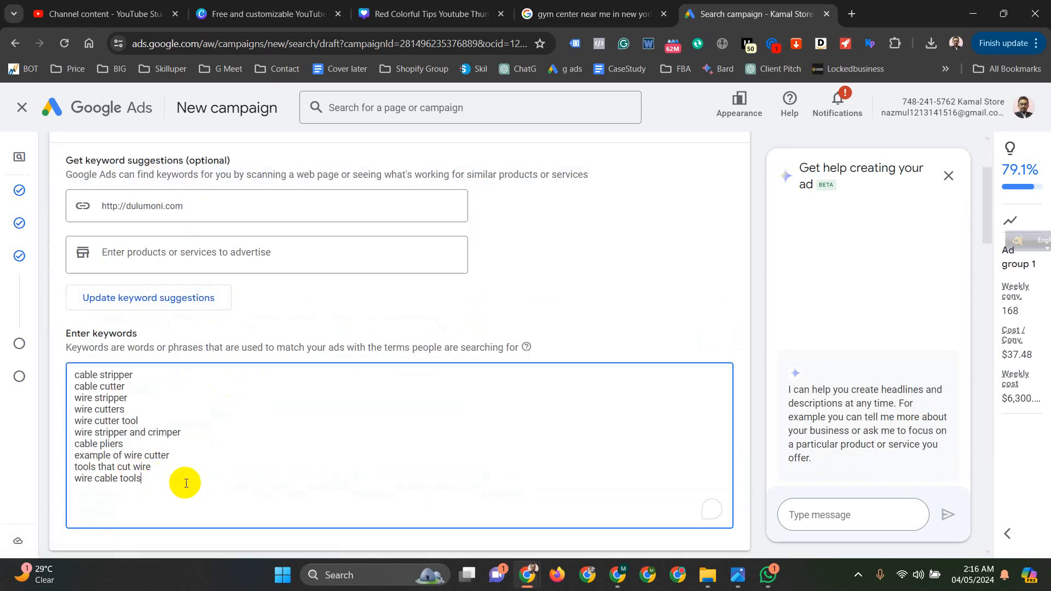
{"action": "key", "text": "ctrl+a"}
{"action": "key", "text": "BackSpace"}
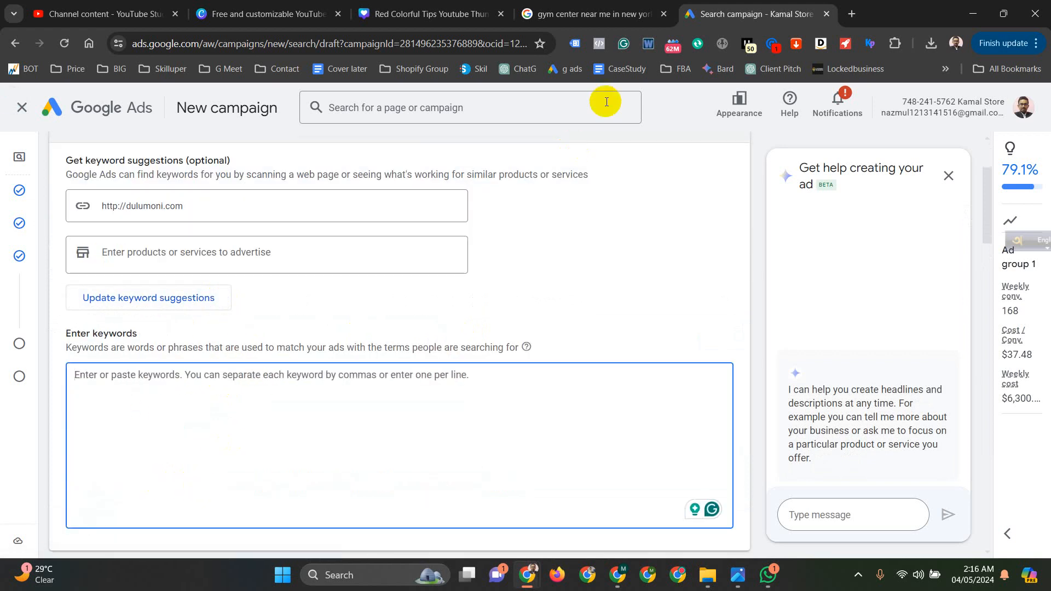
- Search Google for "google keyword planner" in a new tab and open the Google Ads page on finding campaign keywords
{"action": "left_click", "coordinate": [851, 14]}
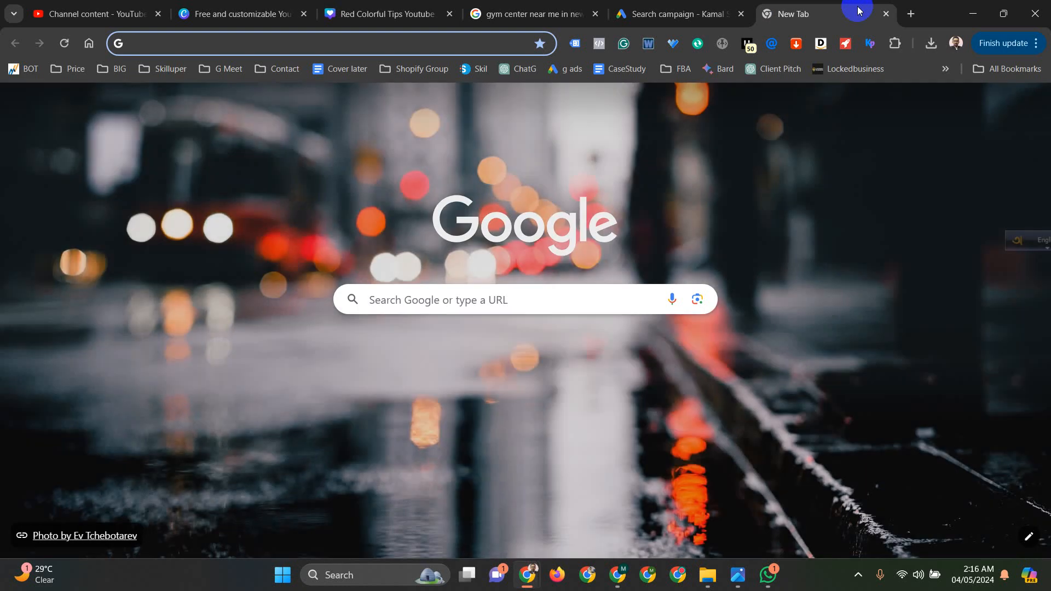
{"action": "type", "text": "google k"}
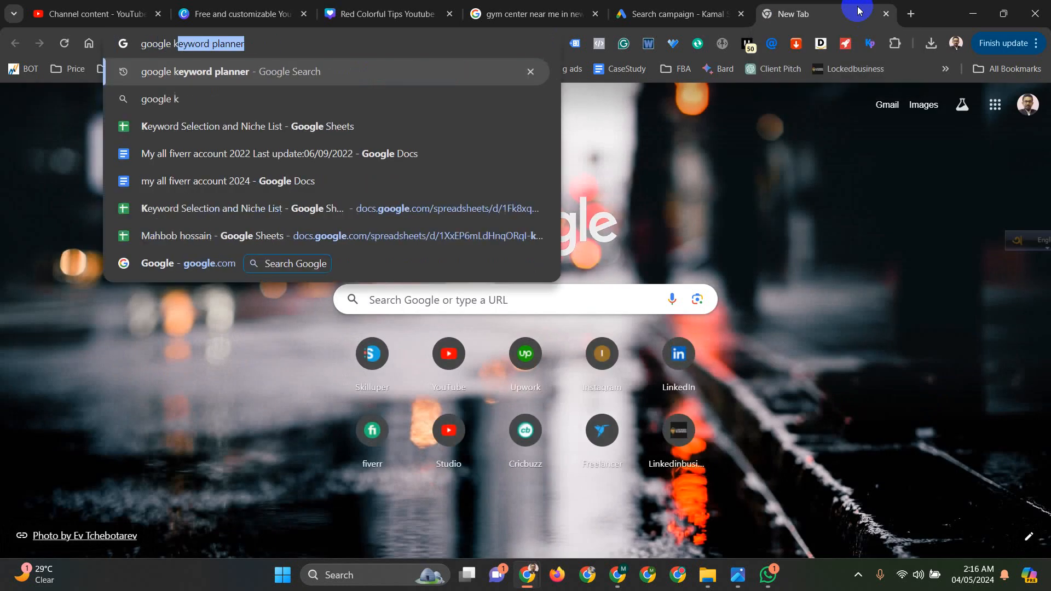
{"action": "key", "text": "Return"}
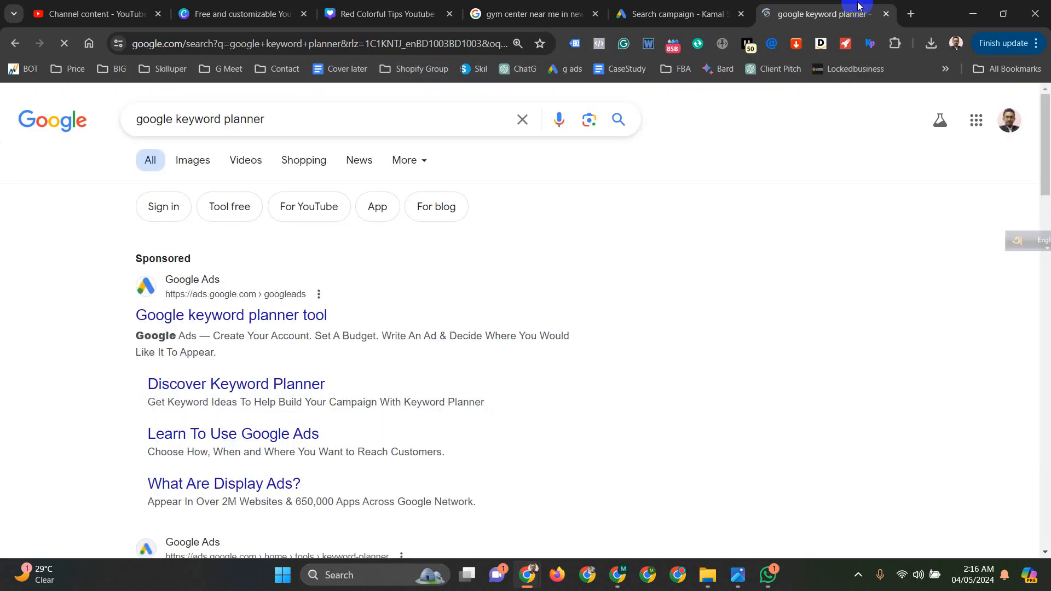
{"action": "scroll", "coordinate": [564, 186], "scroll_direction": "down", "scroll_amount": 4}
{"action": "scroll", "coordinate": [538, 428], "scroll_direction": "down", "scroll_amount": 2}
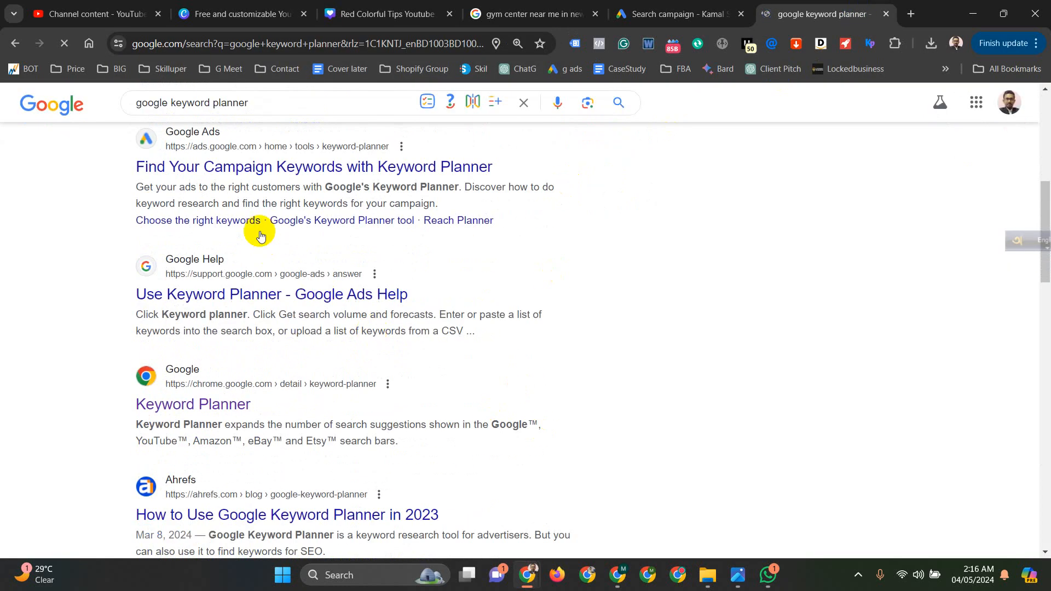
{"action": "left_click", "coordinate": [206, 162]}
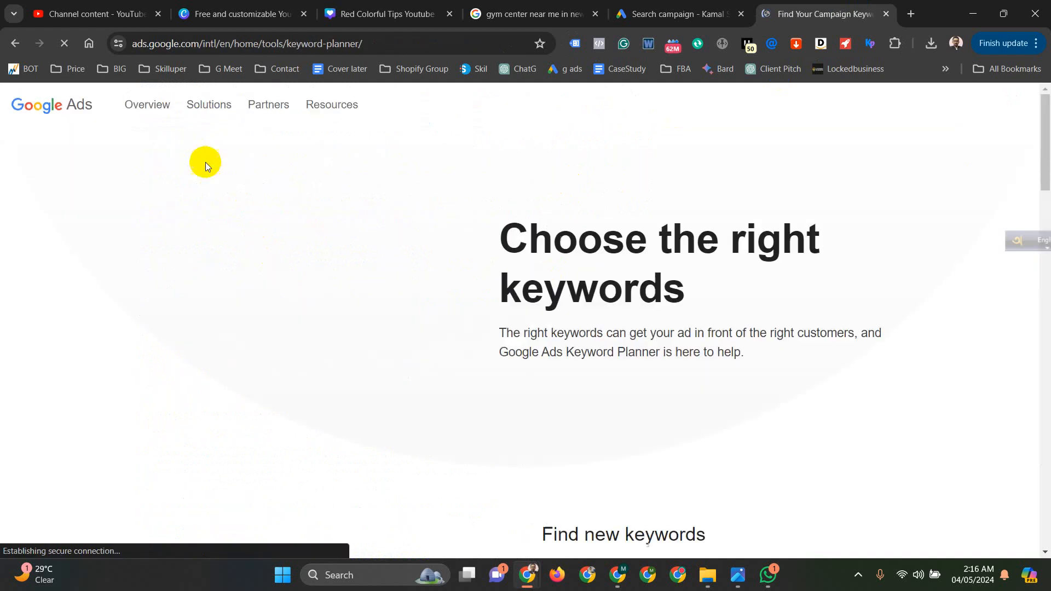
- Launch Keyword Planner from the Google Ads page, close the leftover page, and choose the Kamal Store account
{"action": "left_click", "coordinate": [560, 458]}
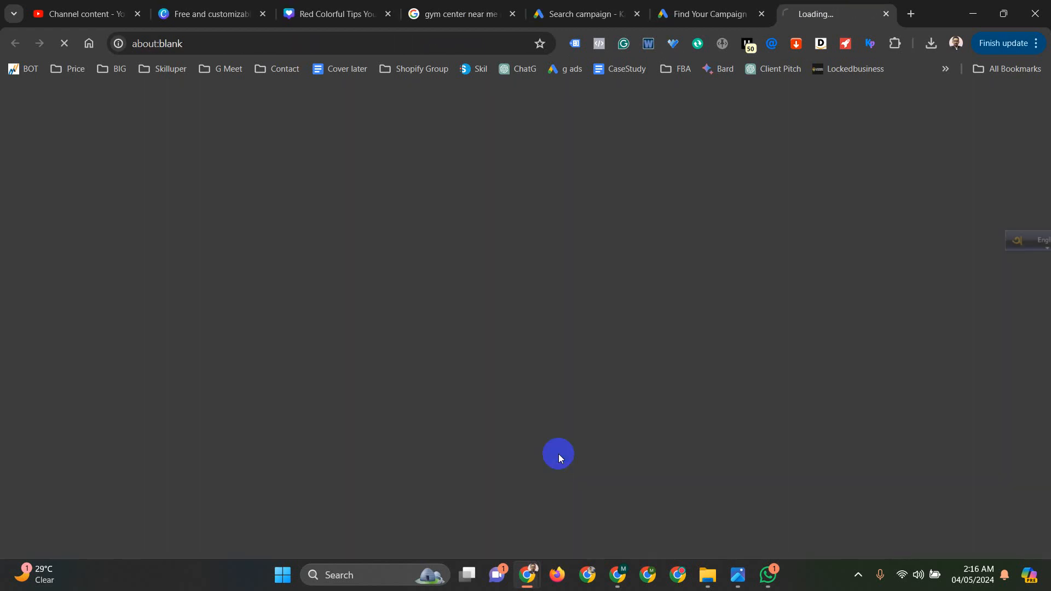
{"action": "left_click", "coordinate": [762, 14]}
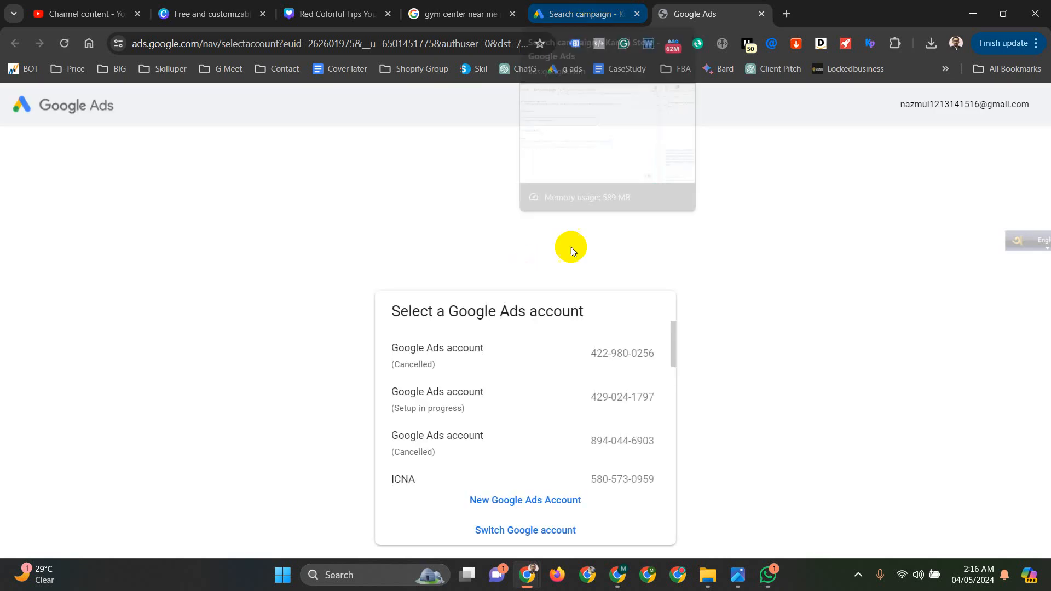
{"action": "scroll", "coordinate": [530, 402], "scroll_direction": "down", "scroll_amount": 1}
{"action": "scroll", "coordinate": [530, 402], "scroll_direction": "down", "scroll_amount": 4}
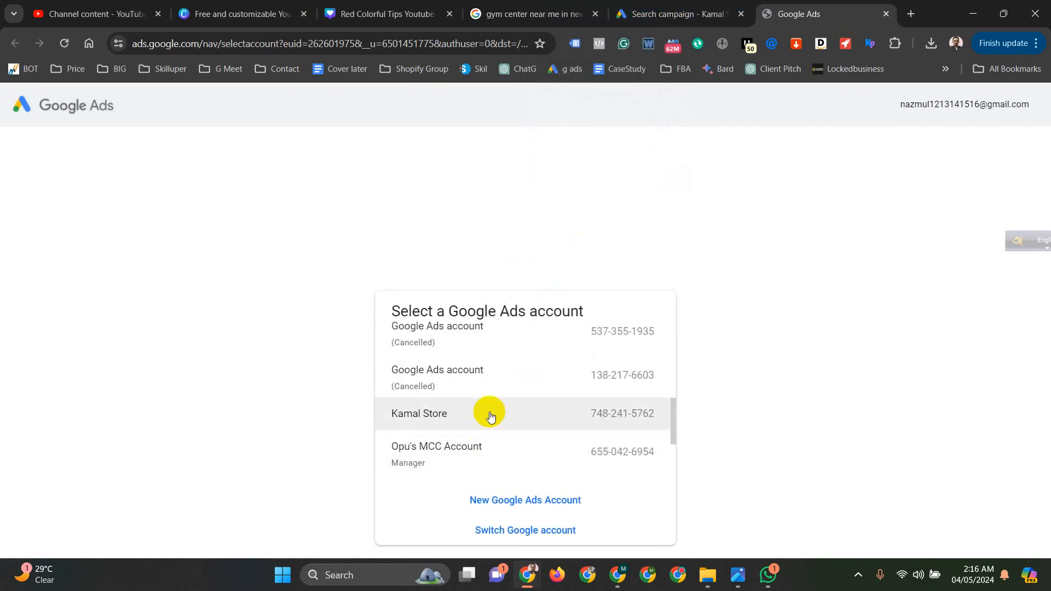
{"action": "left_click", "coordinate": [443, 421]}
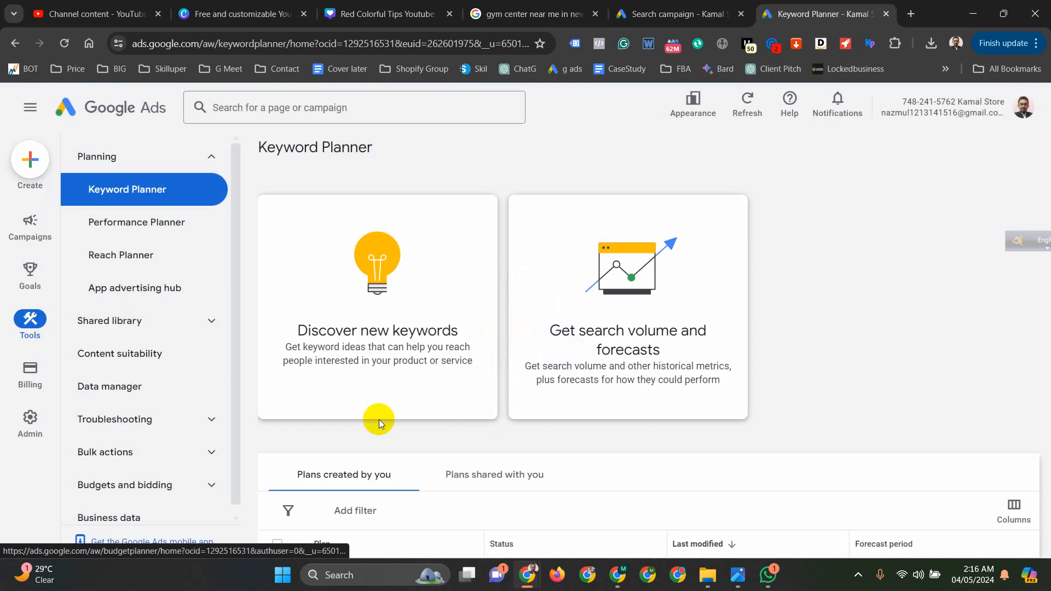
- Discover new keywords for "Fitness Center" in English for the United States
{"action": "left_click", "coordinate": [393, 291]}
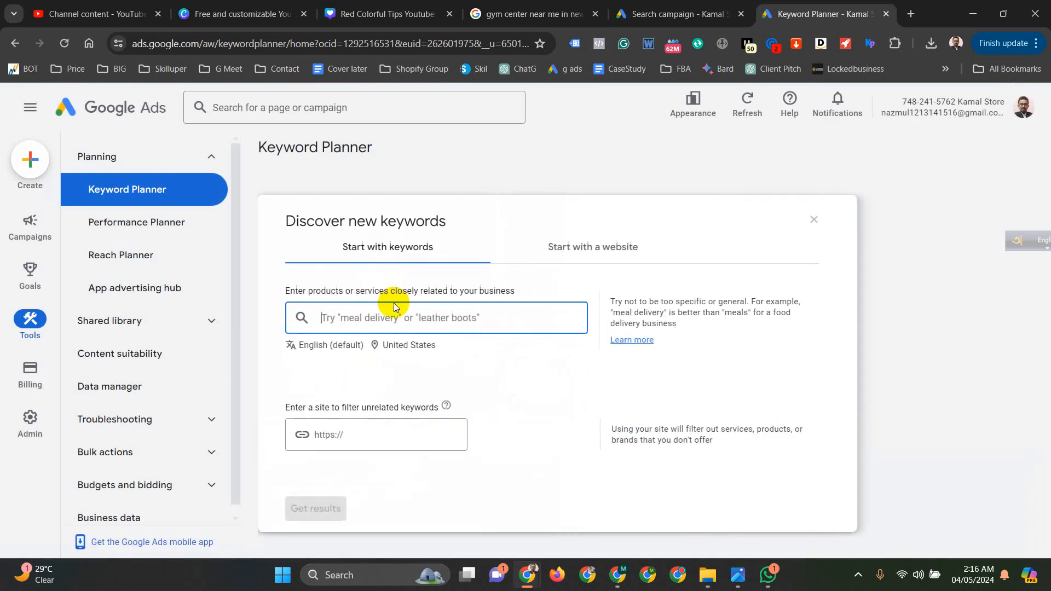
{"action": "type", "text": "Fitness Center"}
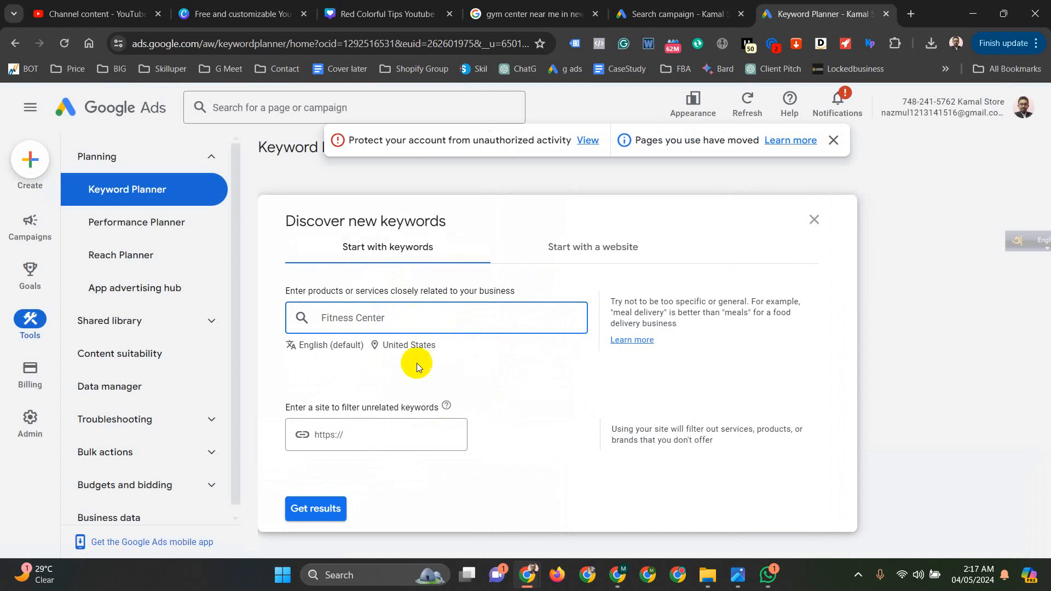
{"action": "scroll", "coordinate": [340, 465], "scroll_direction": "down", "scroll_amount": 3}
{"action": "left_click", "coordinate": [315, 371]}
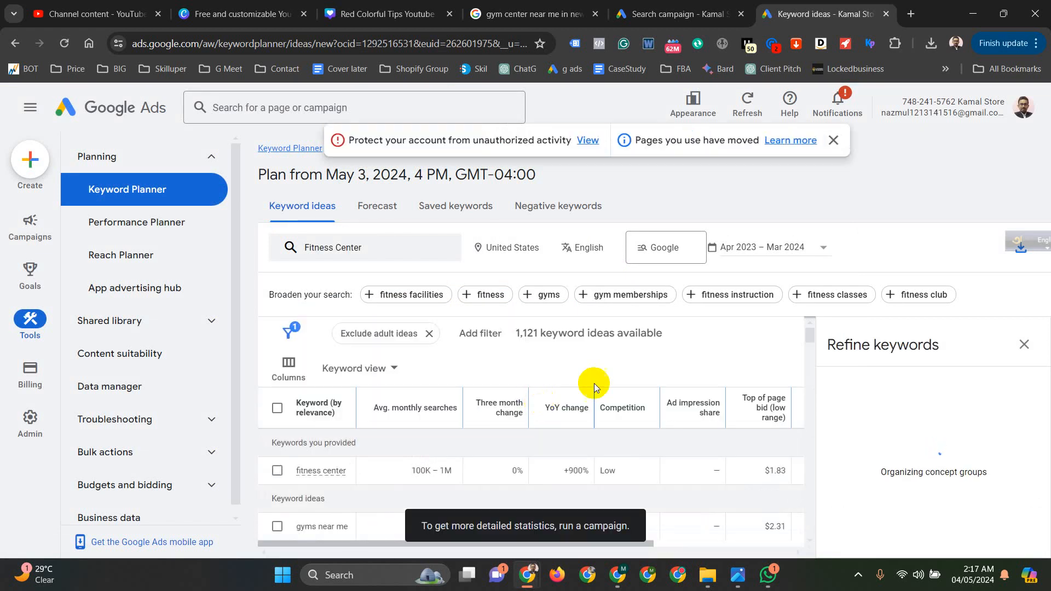
- Select all listed keyword ideas for Fitness Center and copy them to the clipboard
{"action": "scroll", "coordinate": [790, 334], "scroll_direction": "down", "scroll_amount": 3}
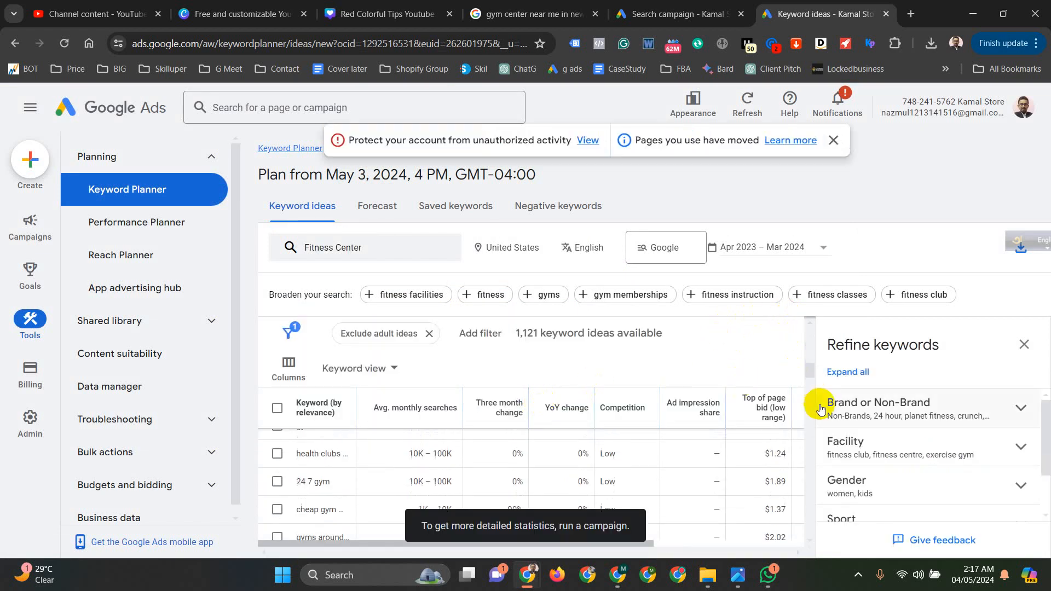
{"action": "left_click", "coordinate": [277, 408]}
{"action": "scroll", "coordinate": [348, 396], "scroll_direction": "down", "scroll_amount": 1}
{"action": "scroll", "coordinate": [736, 350], "scroll_direction": "down", "scroll_amount": 3}
{"action": "scroll", "coordinate": [849, 447], "scroll_direction": "down", "scroll_amount": 2}
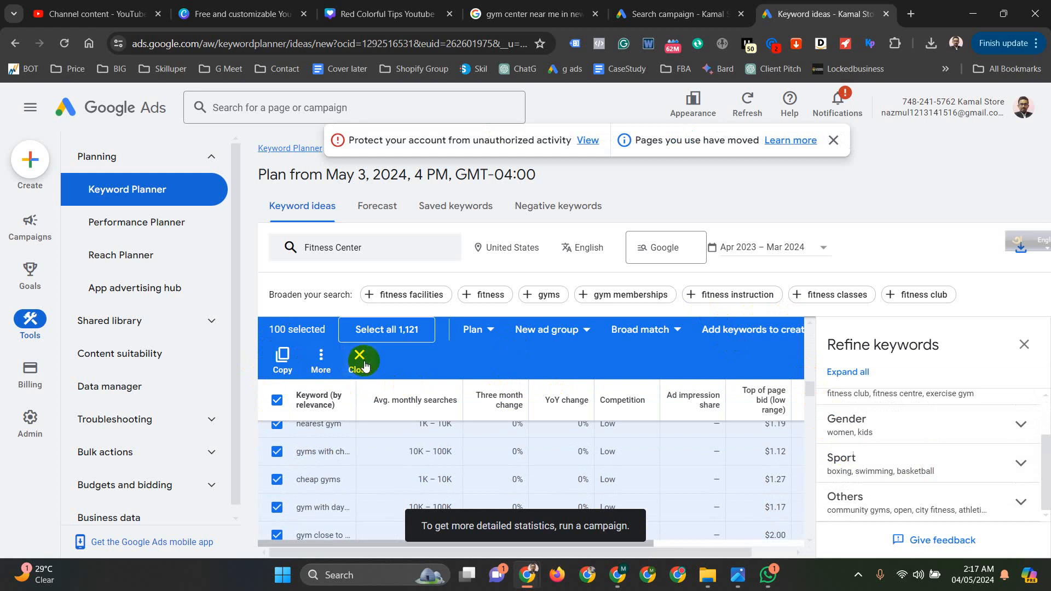
{"action": "left_click", "coordinate": [282, 361]}
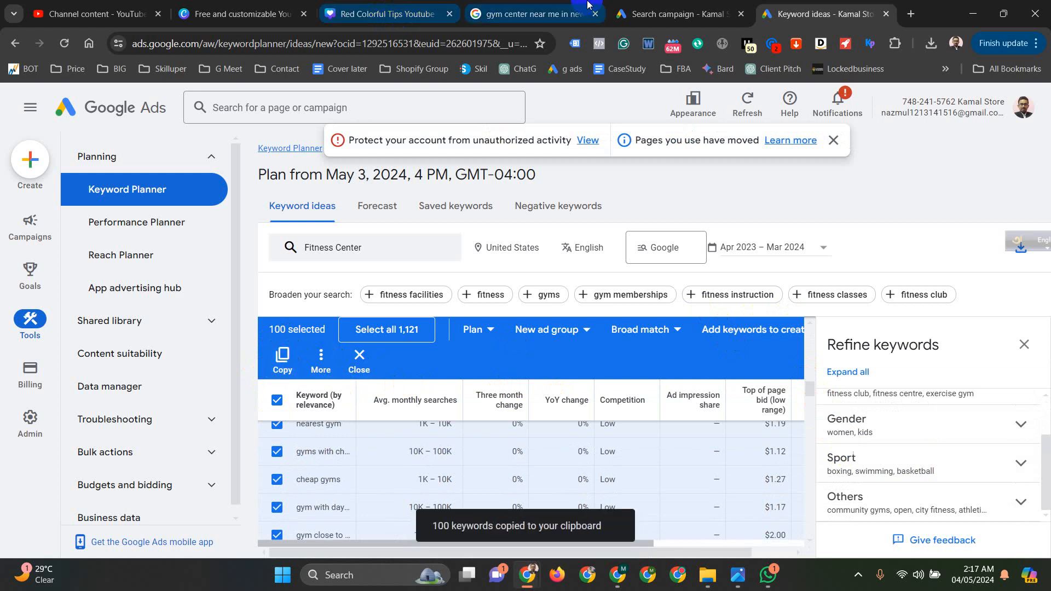
- Return to the campaign draft and paste the copied keyword ideas into the keywords of Ad group 1
{"action": "left_click", "coordinate": [679, 14]}
{"action": "left_click", "coordinate": [256, 402]}
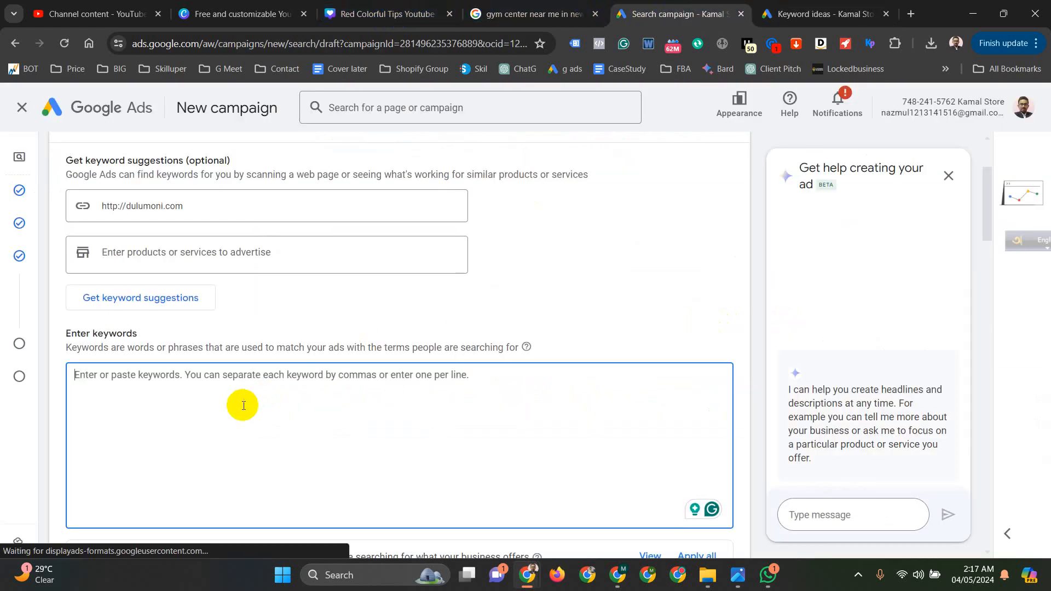
{"action": "key", "text": "ctrl+v"}
{"action": "scroll", "coordinate": [247, 387], "scroll_direction": "down", "scroll_amount": 4}
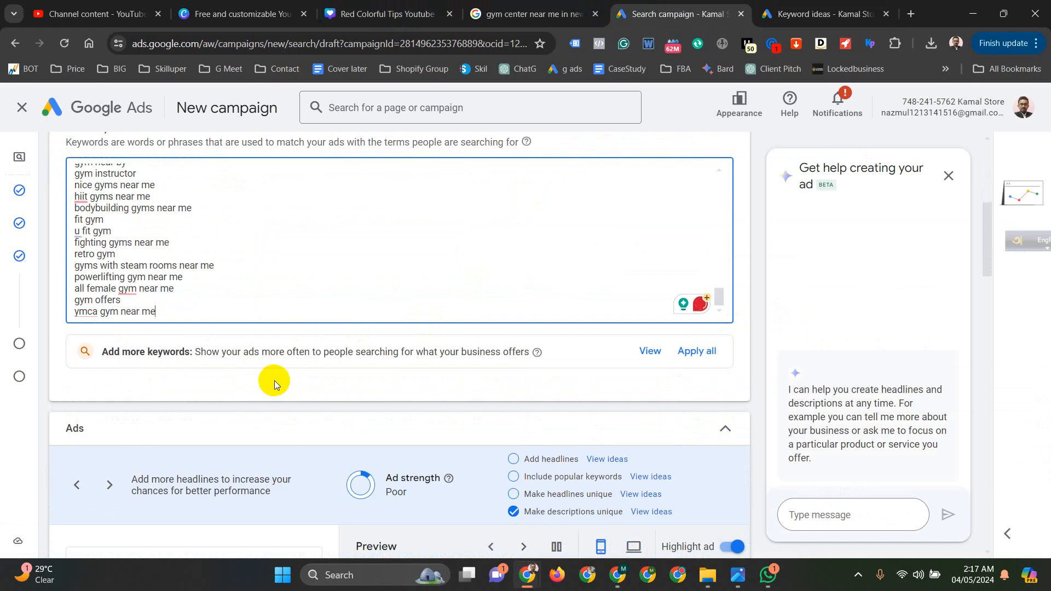
- Review the ad's final URL, display path and headlines, and check the sponsored gym results on Google for comparison
{"action": "scroll", "coordinate": [329, 363], "scroll_direction": "down", "scroll_amount": 5}
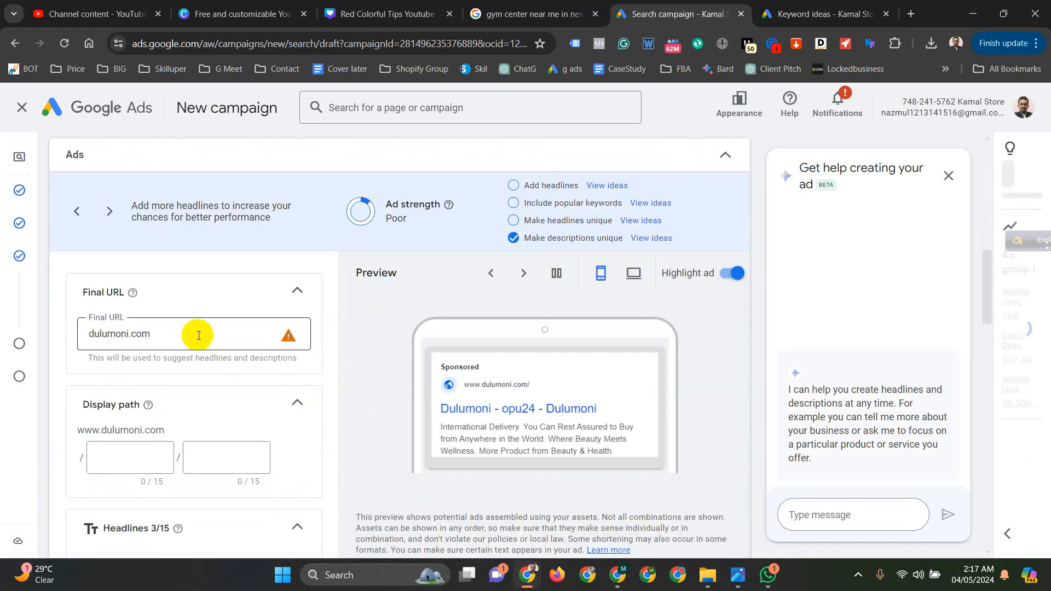
{"action": "left_click", "coordinate": [236, 342]}
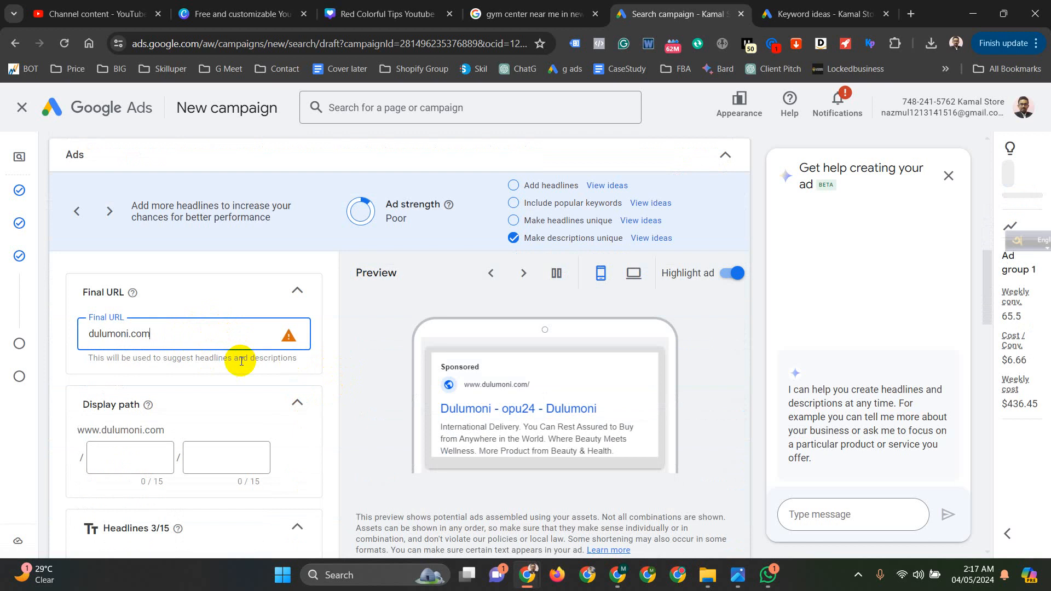
{"action": "scroll", "coordinate": [124, 363], "scroll_direction": "down", "scroll_amount": 3}
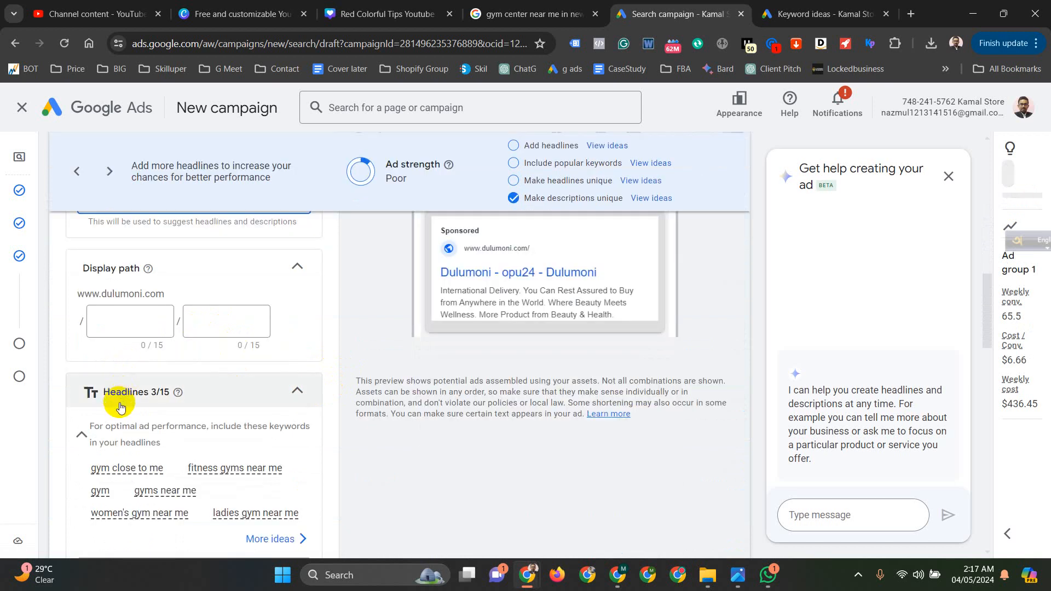
{"action": "left_click", "coordinate": [530, 7]}
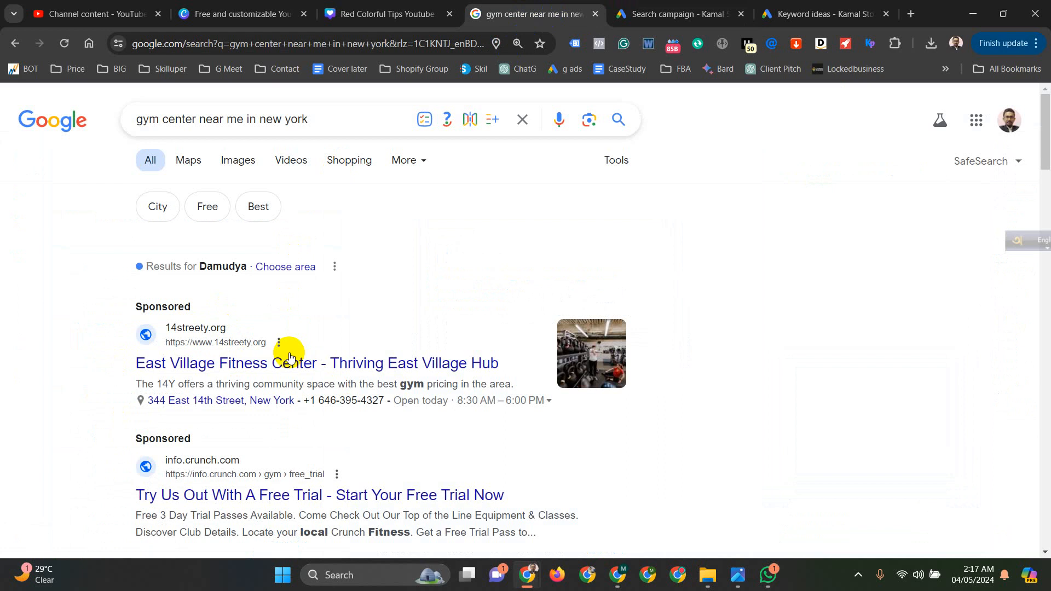
- Open ChatGPT in a new tab and ask for some titles and descriptions for Google search ads for a fitness center
{"action": "middle_click", "coordinate": [514, 69]}
{"action": "left_click", "coordinate": [821, 12]}
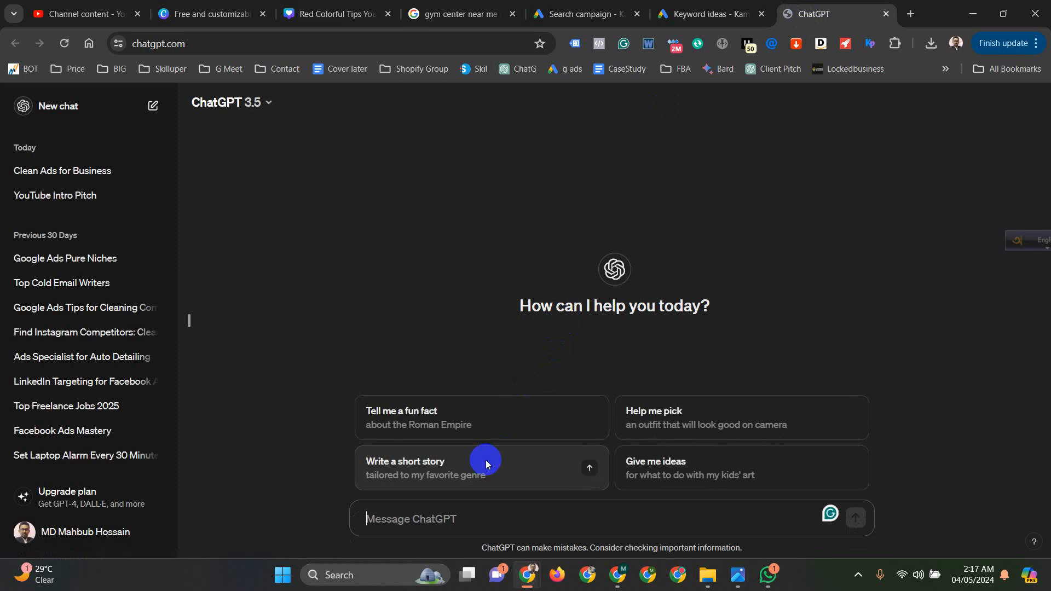
{"action": "type", "text": "I'm  "}
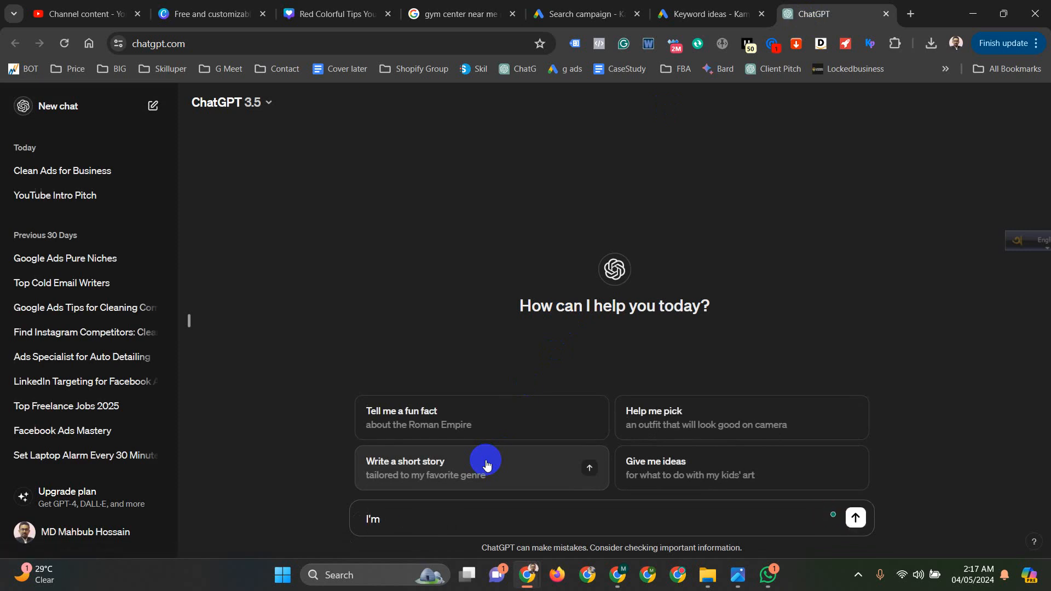
{"action": "type", "text": "making"}
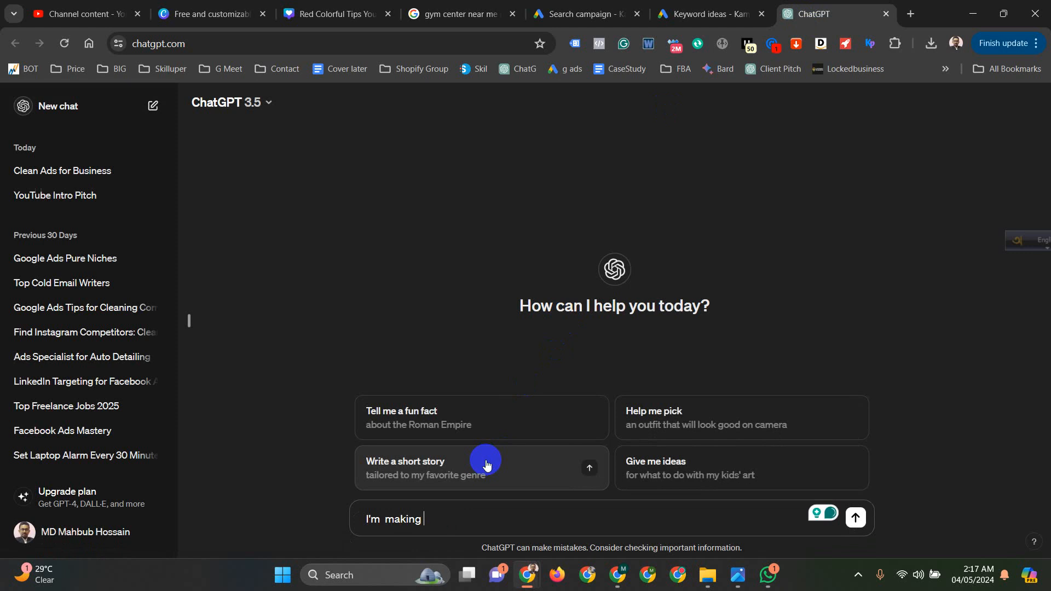
{"action": "type", "text": " goo"}
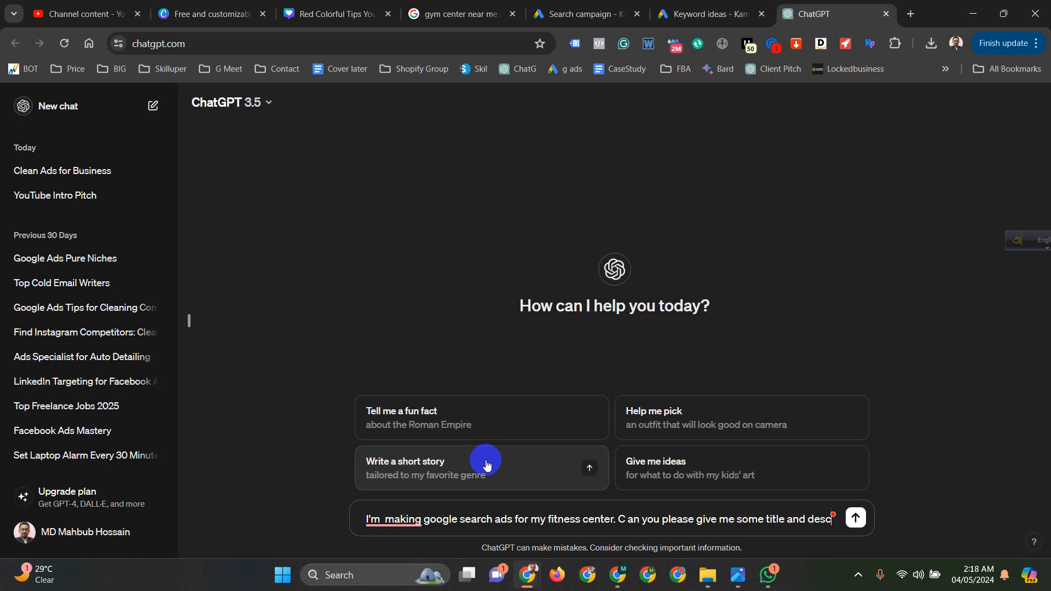
{"action": "type", "text": "iption?"}
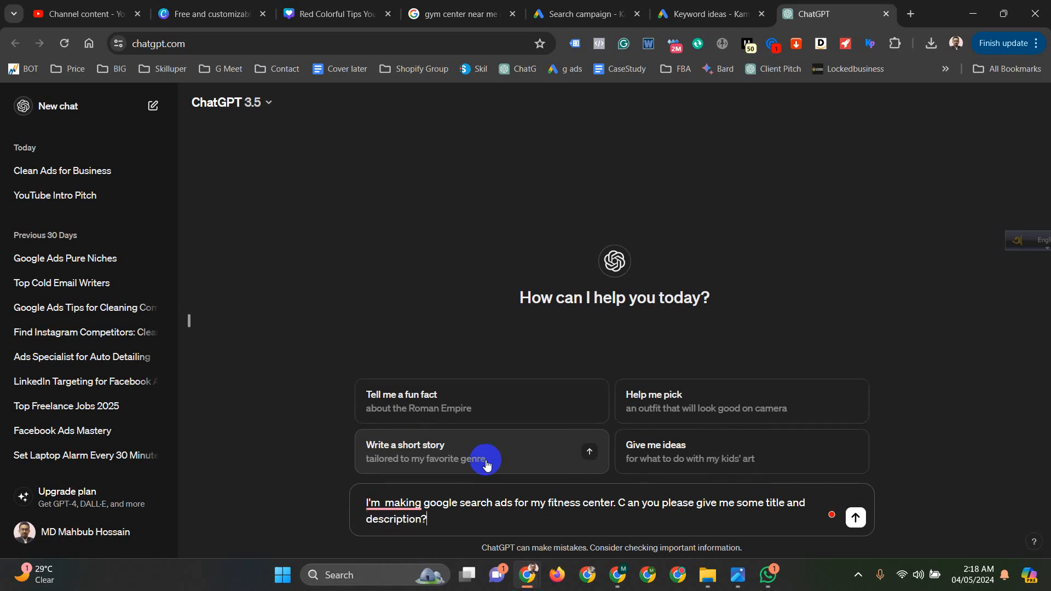
{"action": "key", "text": "Return"}
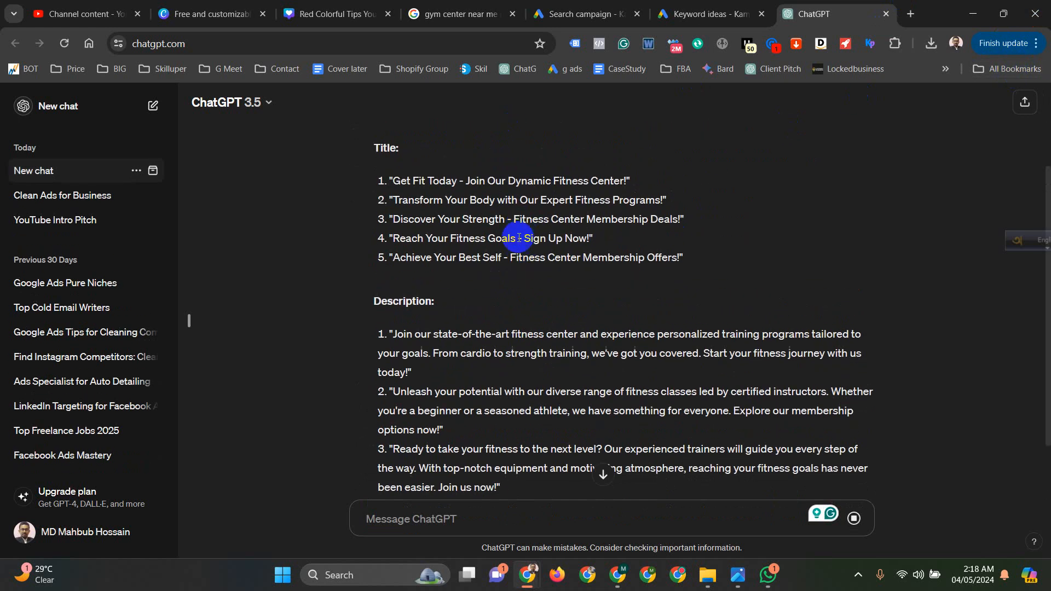
- Copy the suggested title "Get Fit Today - Join Our Dynamic Fitness Center" from ChatGPT and return to the Google Ads campaign draft
{"action": "left_click_drag", "start_coordinate": [395, 182], "coordinate": [624, 184]}
{"action": "key", "text": "ctrl+c"}
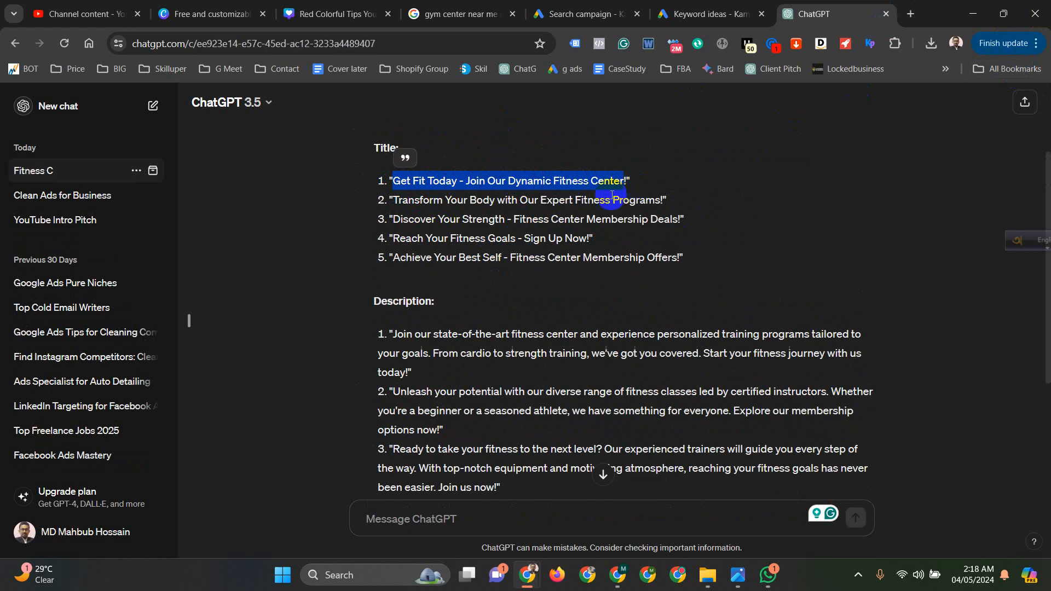
{"action": "left_click", "coordinate": [706, 14]}
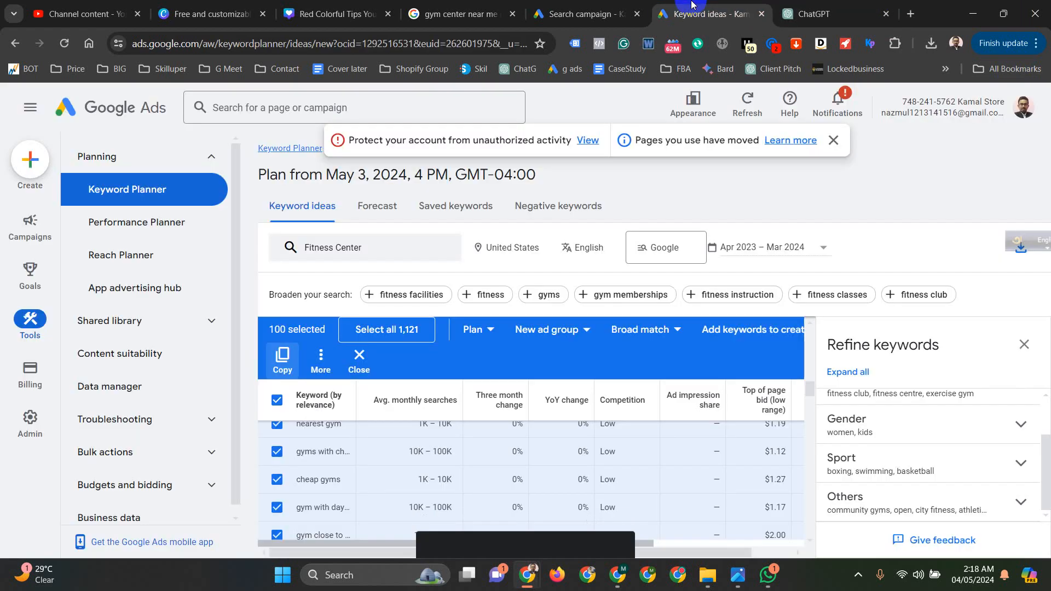
{"action": "left_click_drag", "start_coordinate": [687, 4], "coordinate": [826, 4]}
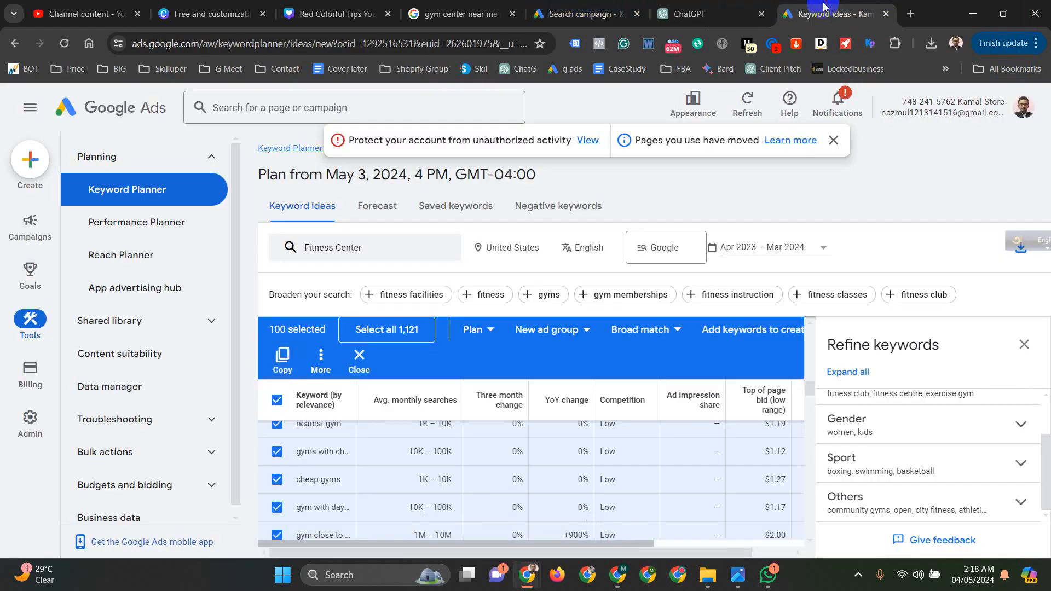
{"action": "left_click", "coordinate": [599, 3]}
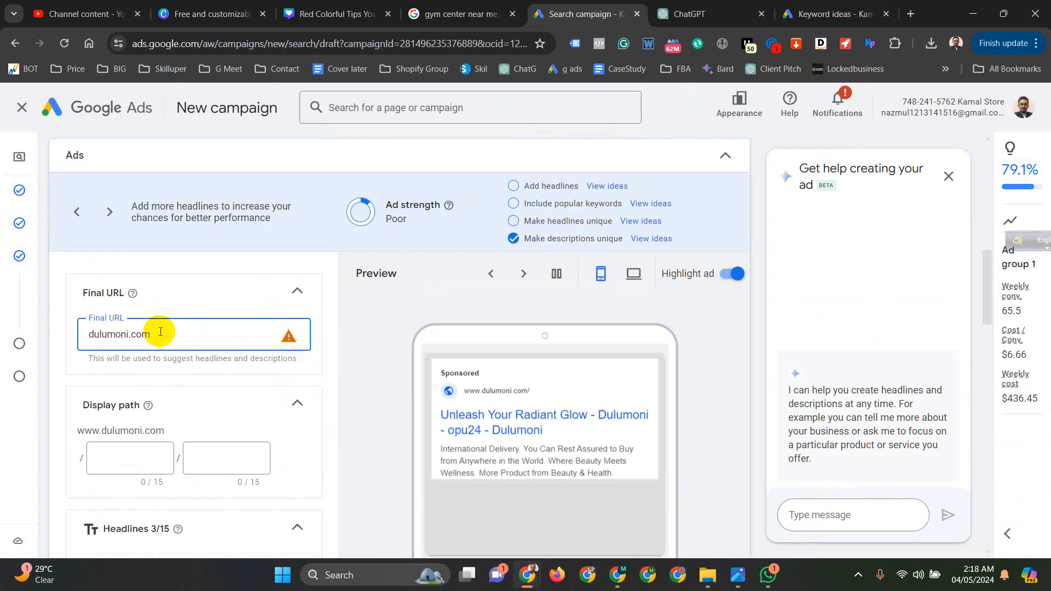
- Set the ad's display path to Fitness / Center
{"action": "left_click", "coordinate": [134, 320]}
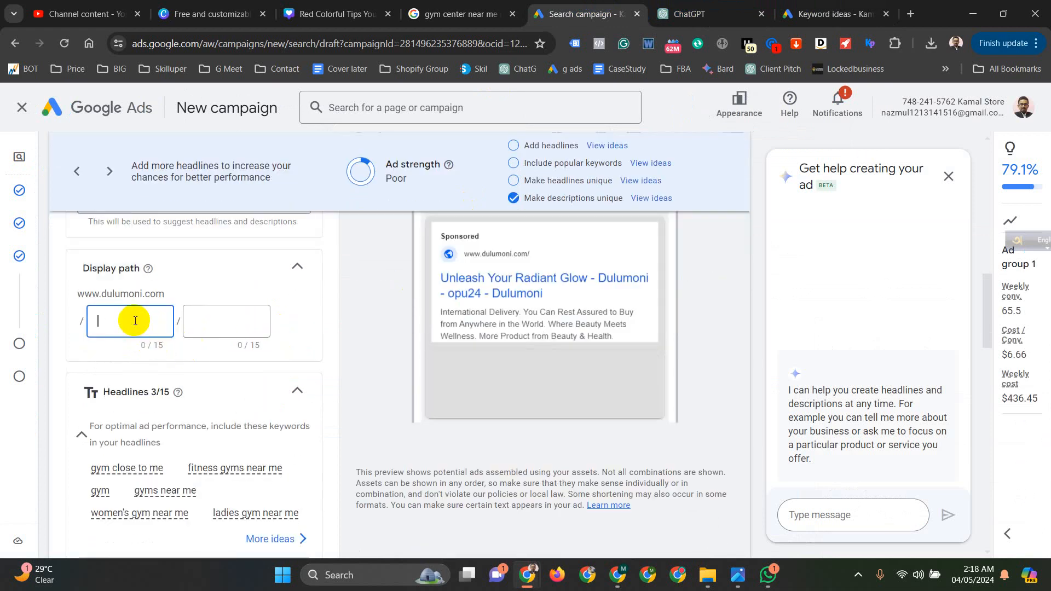
{"action": "type", "text": "Fitness"}
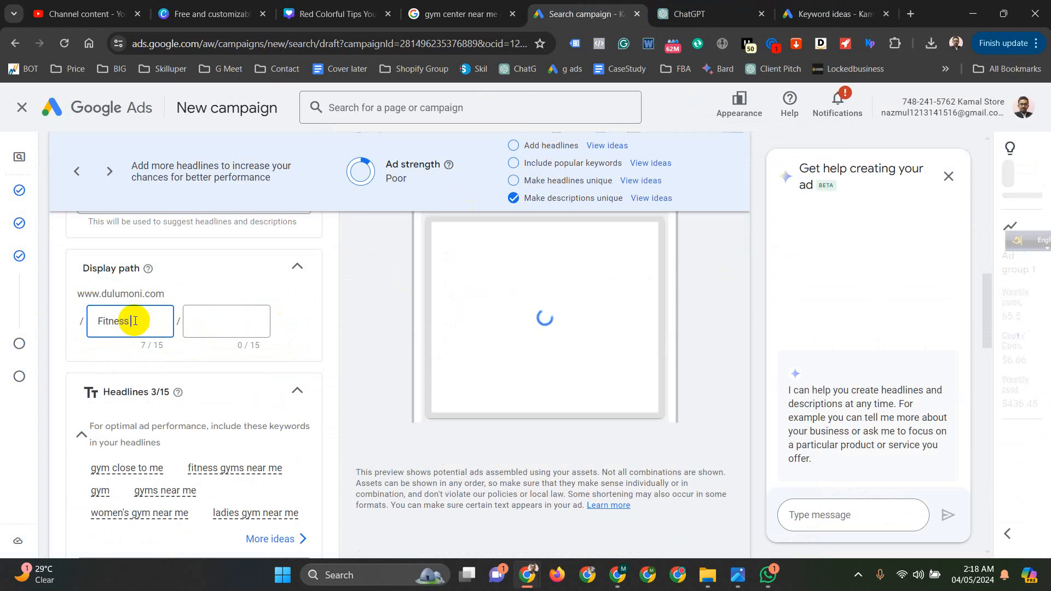
{"action": "left_click", "coordinate": [234, 322]}
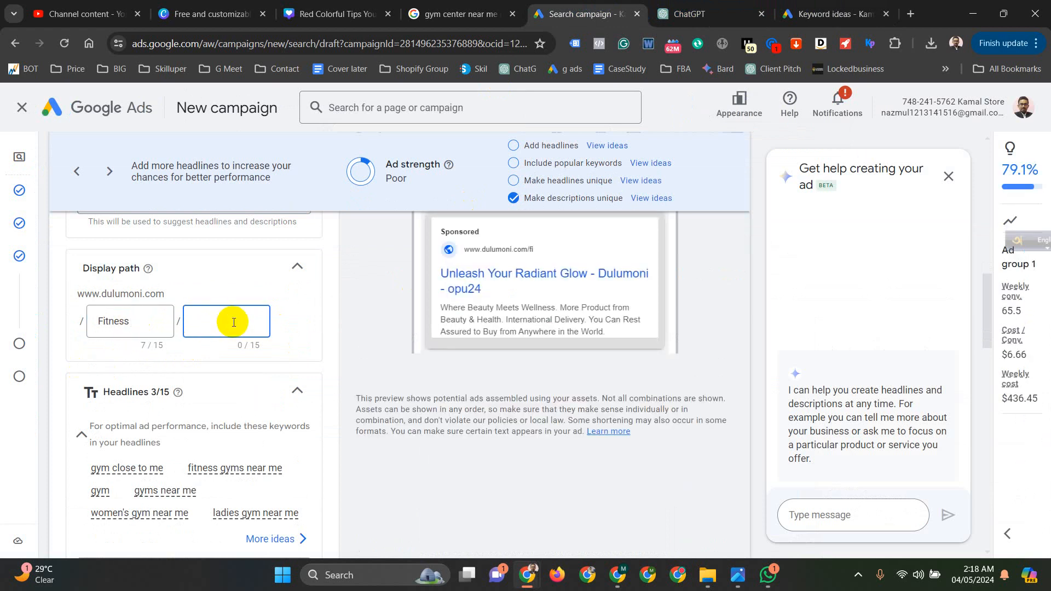
{"action": "type", "text": "Center"}
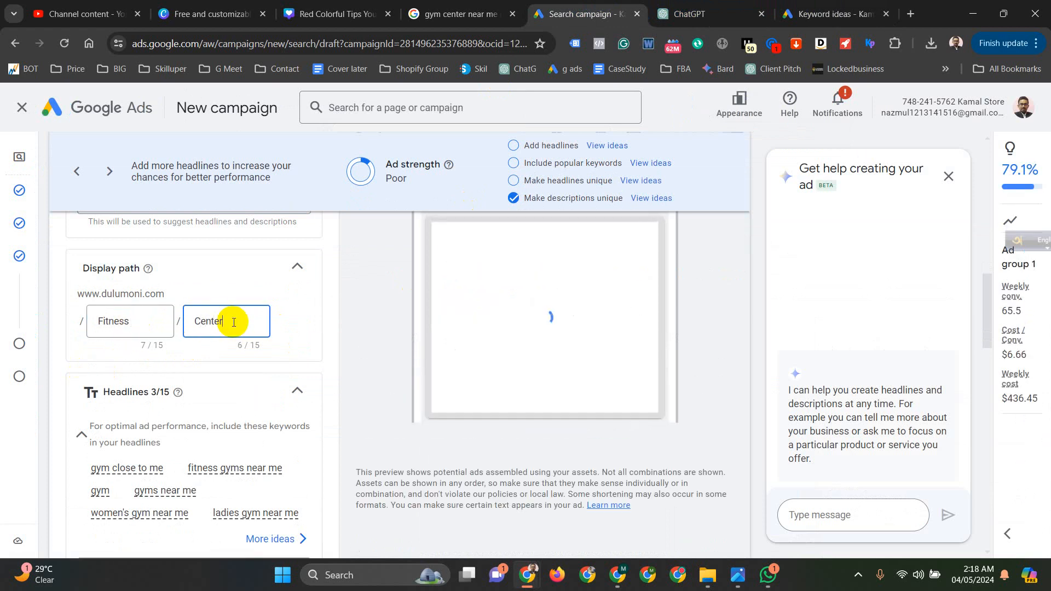
- Replace the first headline with the copied title and shorten it to "Get Fit Today"
{"action": "scroll", "coordinate": [228, 352], "scroll_direction": "down", "scroll_amount": 4}
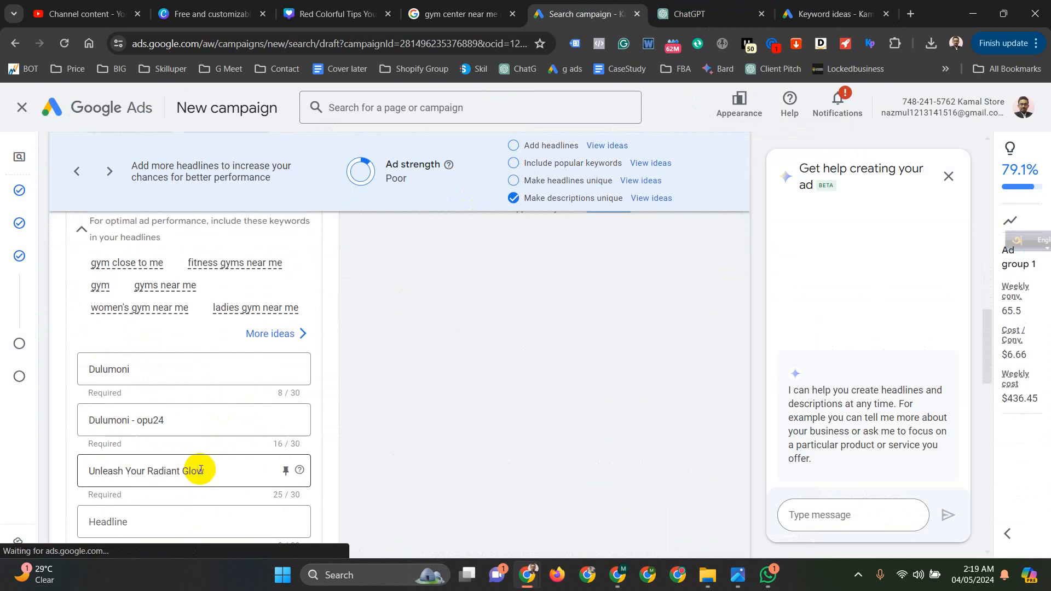
{"action": "double_click", "coordinate": [94, 369]}
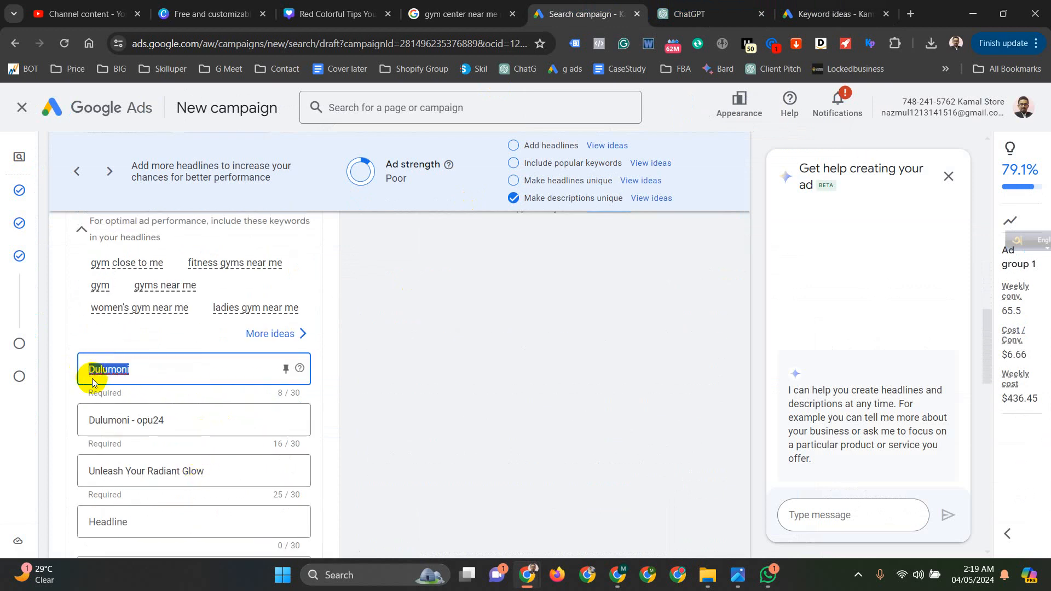
{"action": "key", "text": "ctrl+v"}
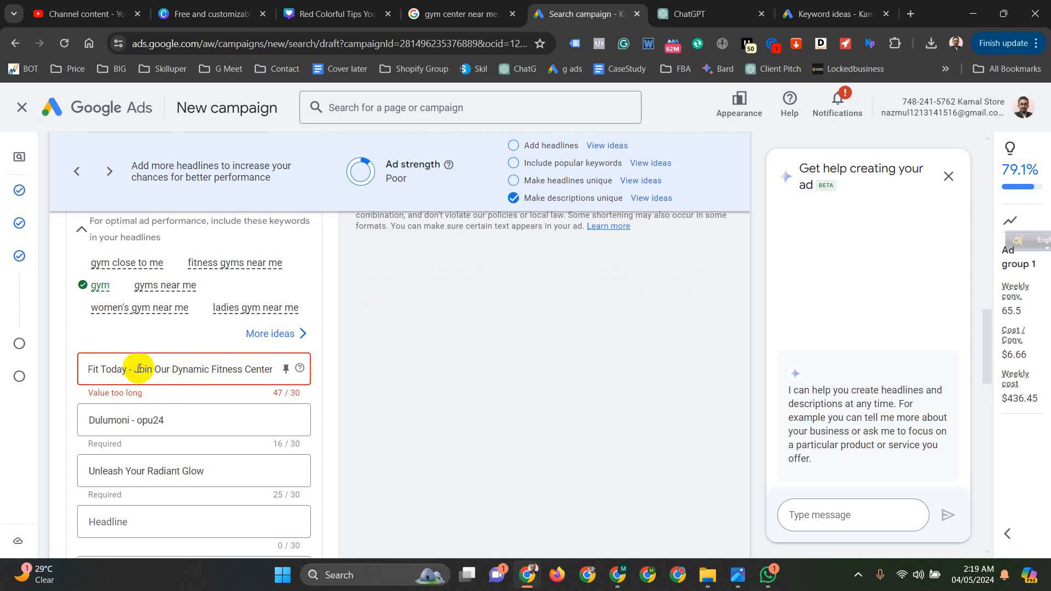
{"action": "left_click_drag", "start_coordinate": [137, 368], "coordinate": [348, 370]}
{"action": "key", "text": "ctrl+c"}
{"action": "key", "text": "BackSpace"}
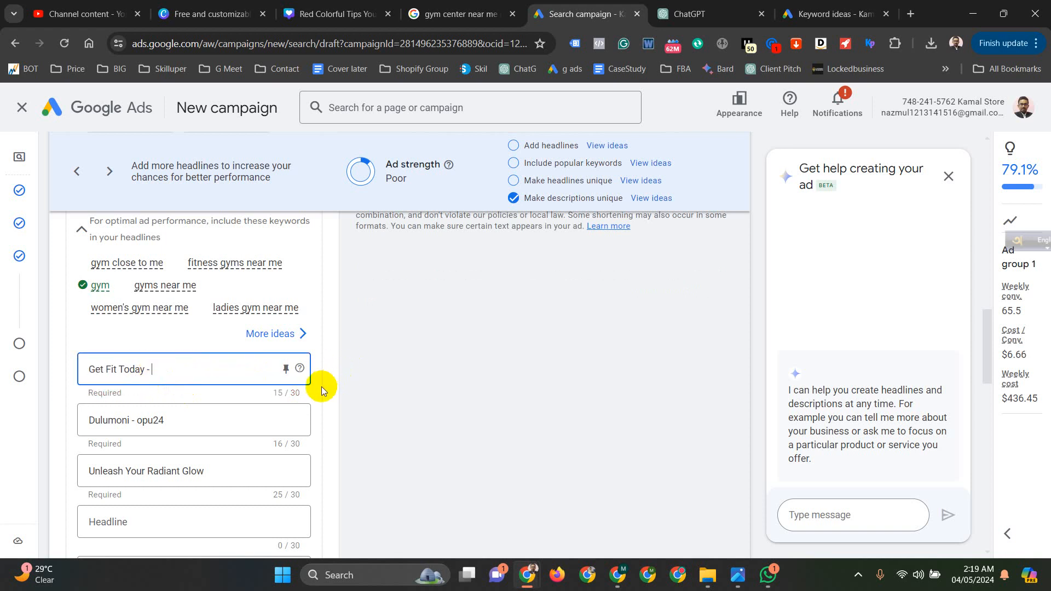
{"action": "key", "text": "BackSpace"}
{"action": "key", "text": "BackSpace"}
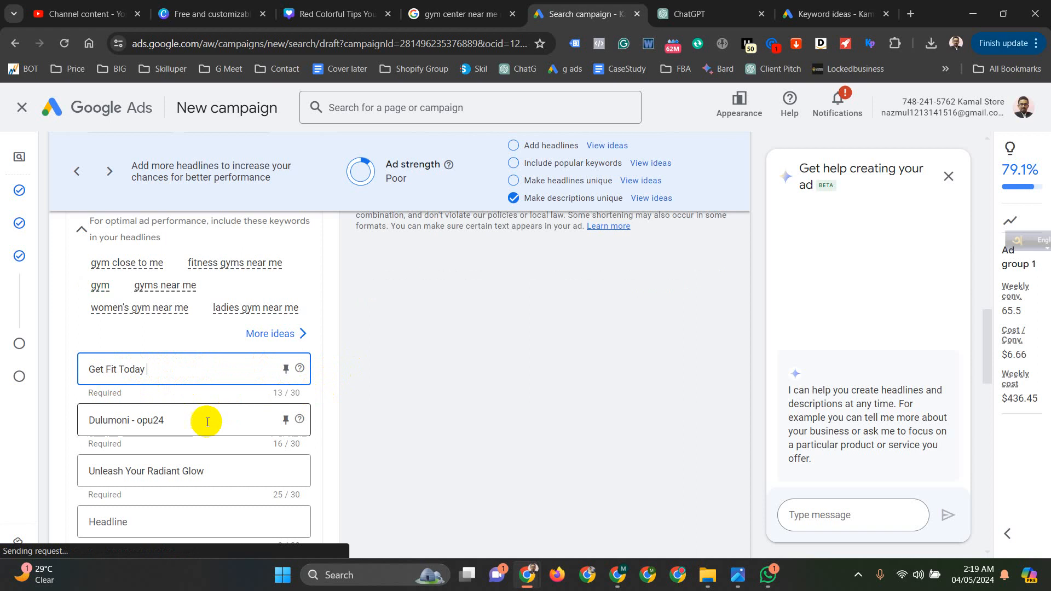
- Replace the second headline with the rest of the title, reworded as "Join Our Dynamic Gym Center"
{"action": "left_click", "coordinate": [178, 423]}
{"action": "key", "text": "ctrl+a"}
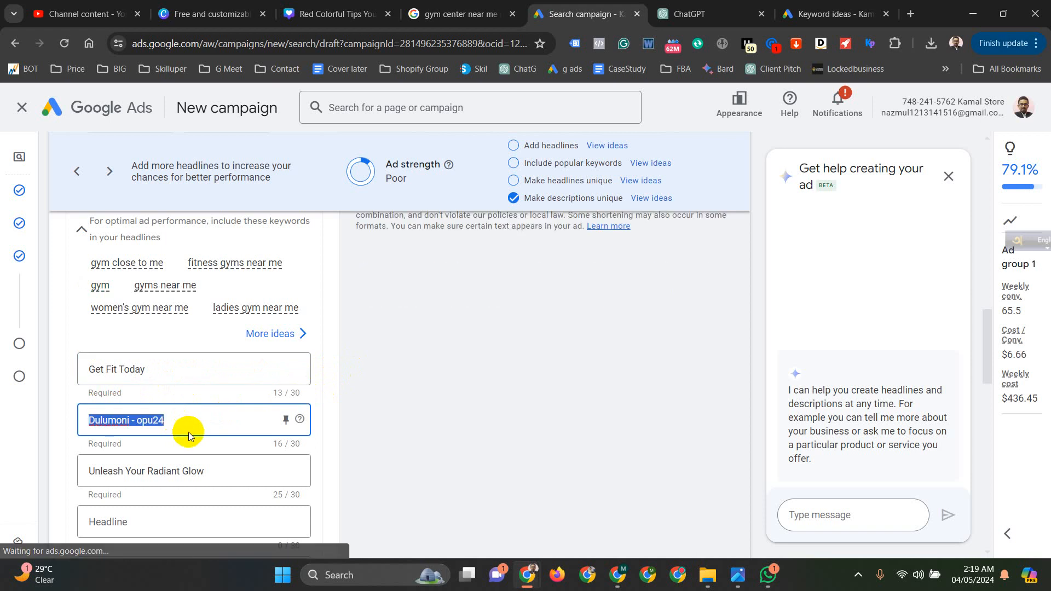
{"action": "key", "text": "ctrl+v"}
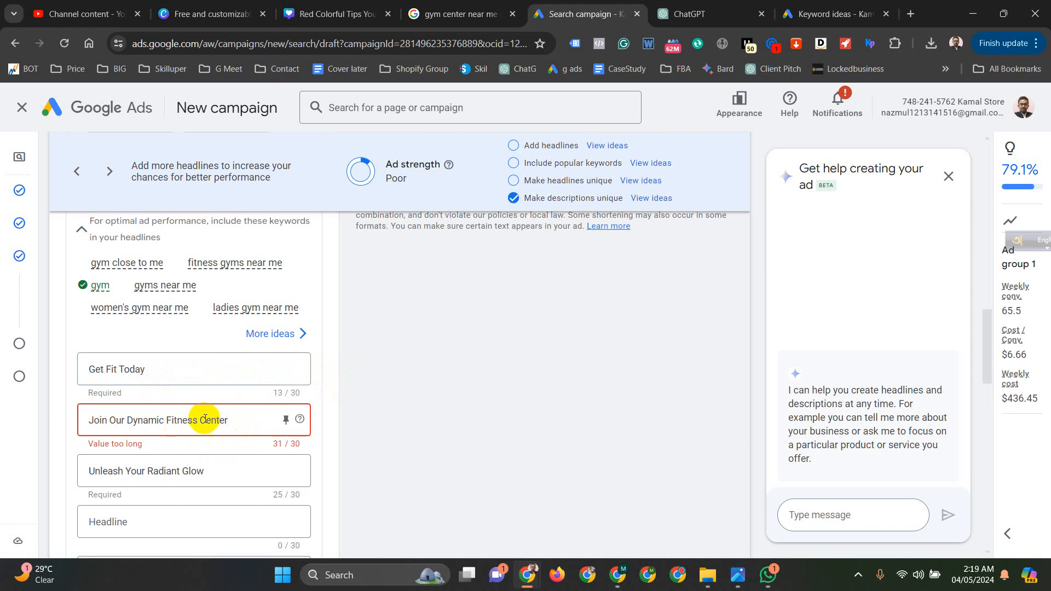
{"action": "double_click", "coordinate": [185, 422]}
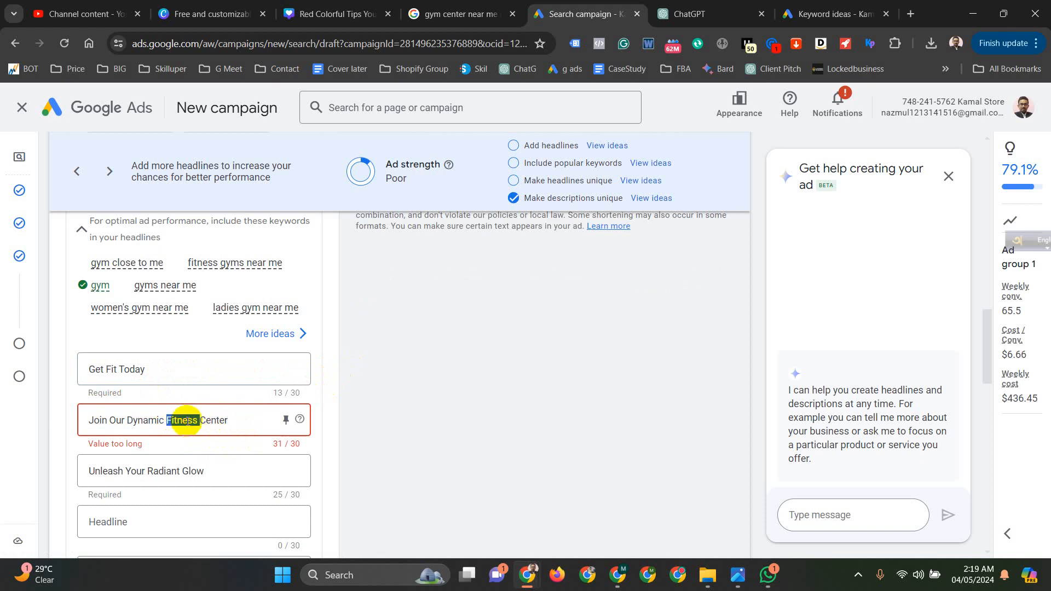
{"action": "type", "text": "Gym"}
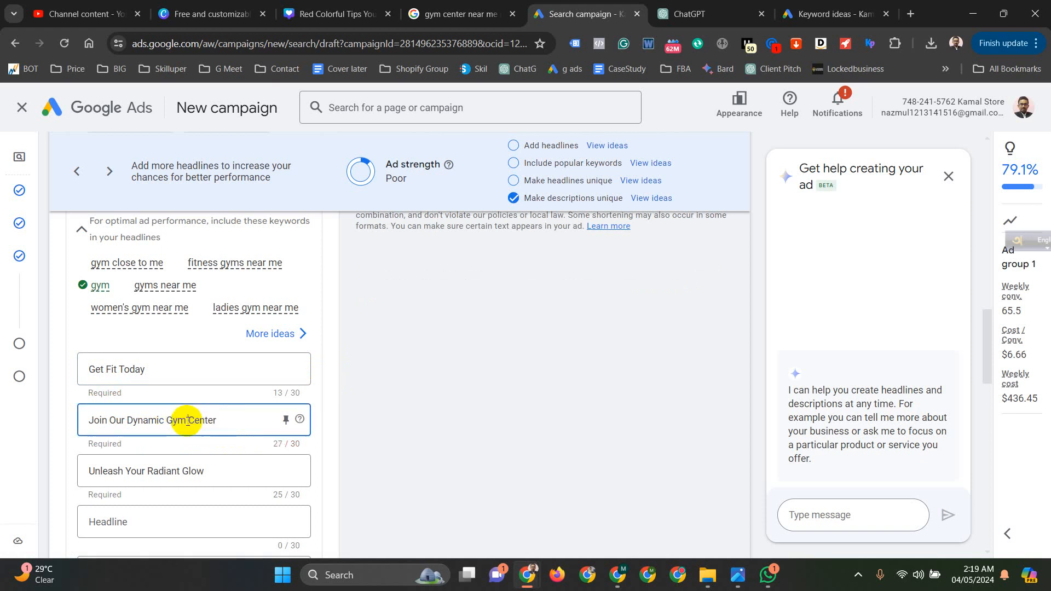
- Copy the second suggested title from ChatGPT into the ad's third headline and shorten it to "Transform Your Body"
{"action": "scroll", "coordinate": [182, 421], "scroll_direction": "down", "scroll_amount": 3}
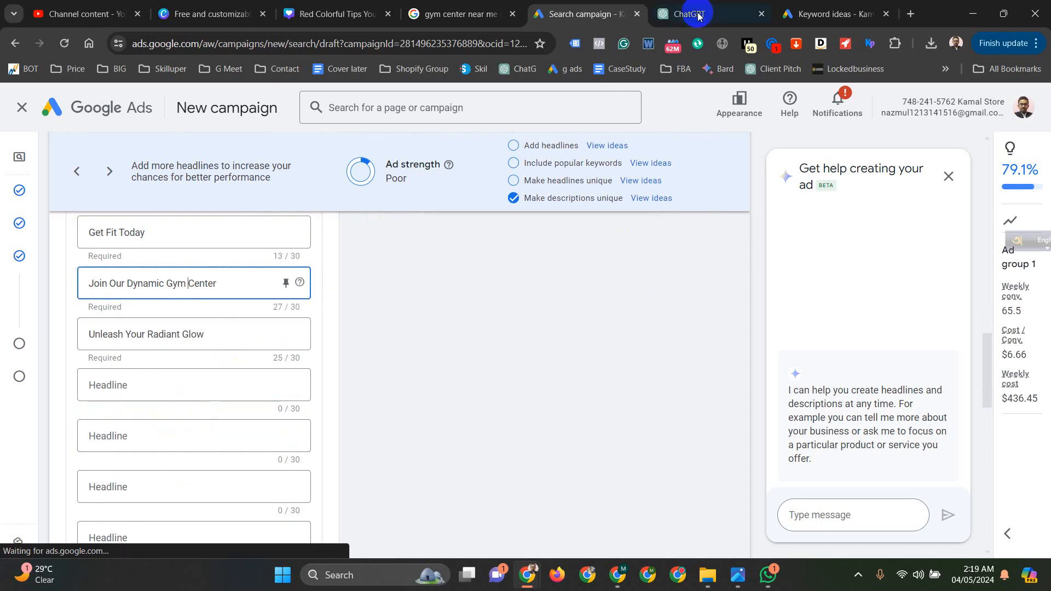
{"action": "left_click", "coordinate": [832, 14]}
{"action": "left_click", "coordinate": [704, 14]}
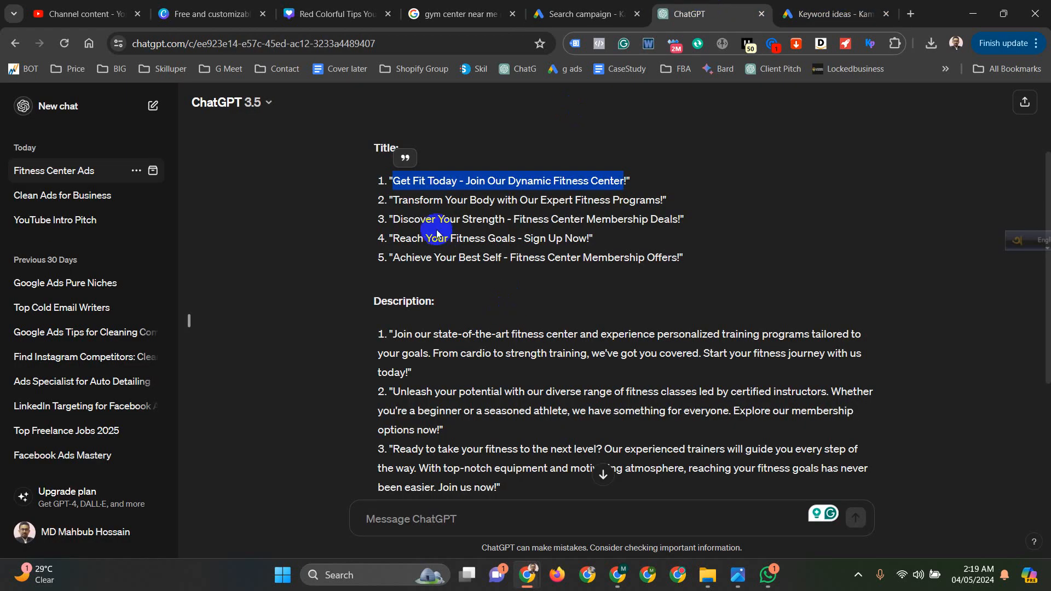
{"action": "left_click_drag", "start_coordinate": [396, 202], "coordinate": [659, 202]}
{"action": "key", "text": "ctrl+c"}
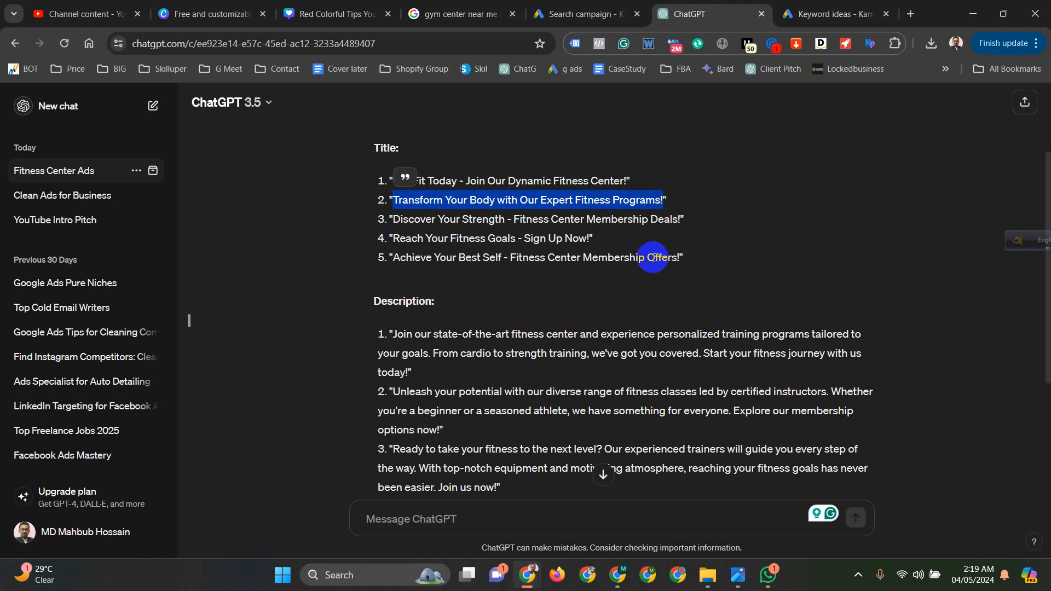
{"action": "left_click", "coordinate": [581, 14]}
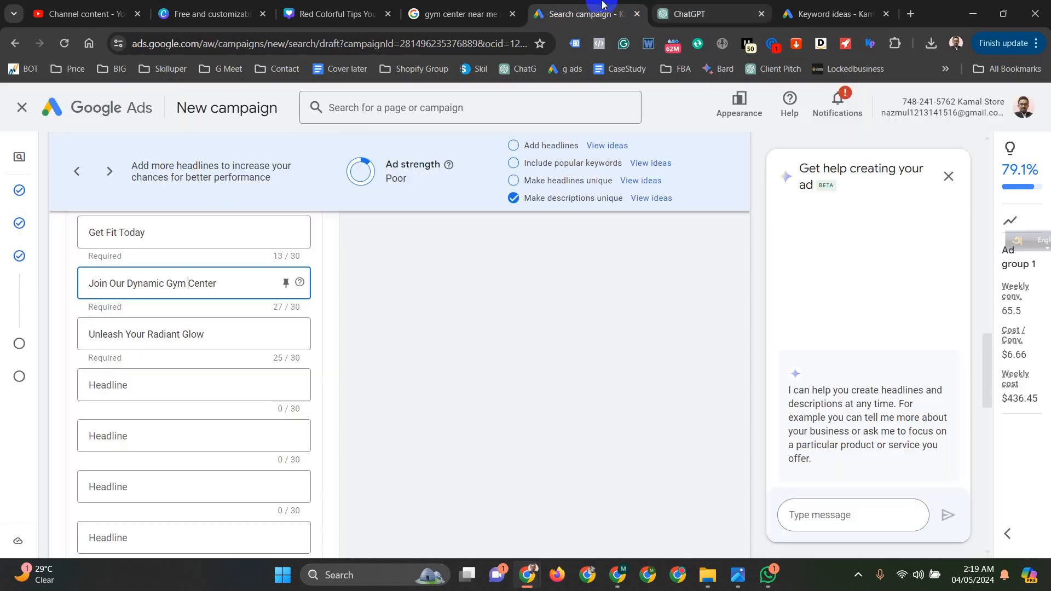
{"action": "left_click", "coordinate": [117, 383]}
{"action": "left_click_drag", "start_coordinate": [225, 334], "coordinate": [84, 329]}
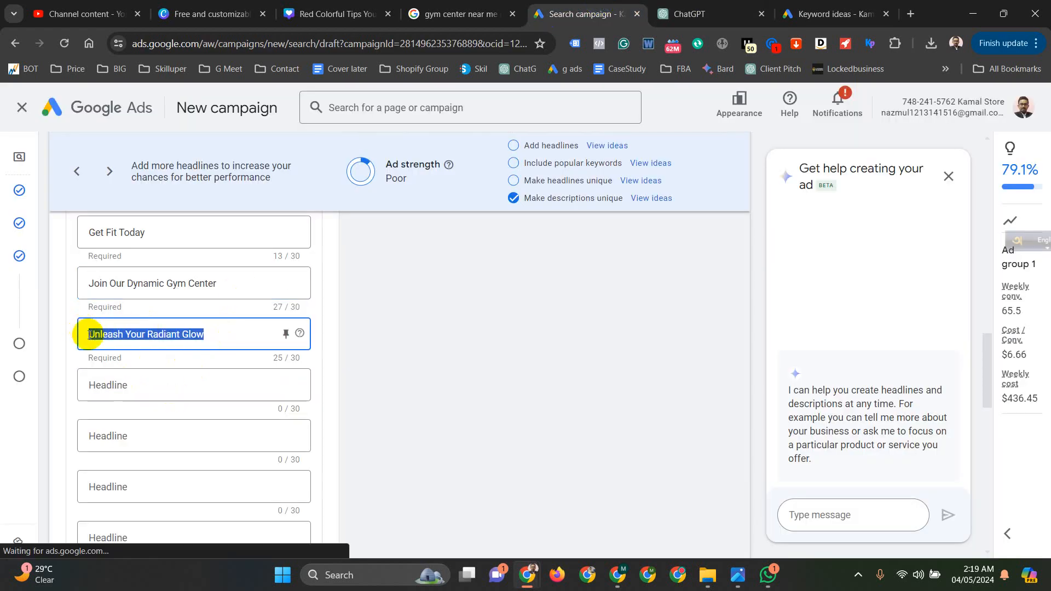
{"action": "key", "text": "ctrl+v"}
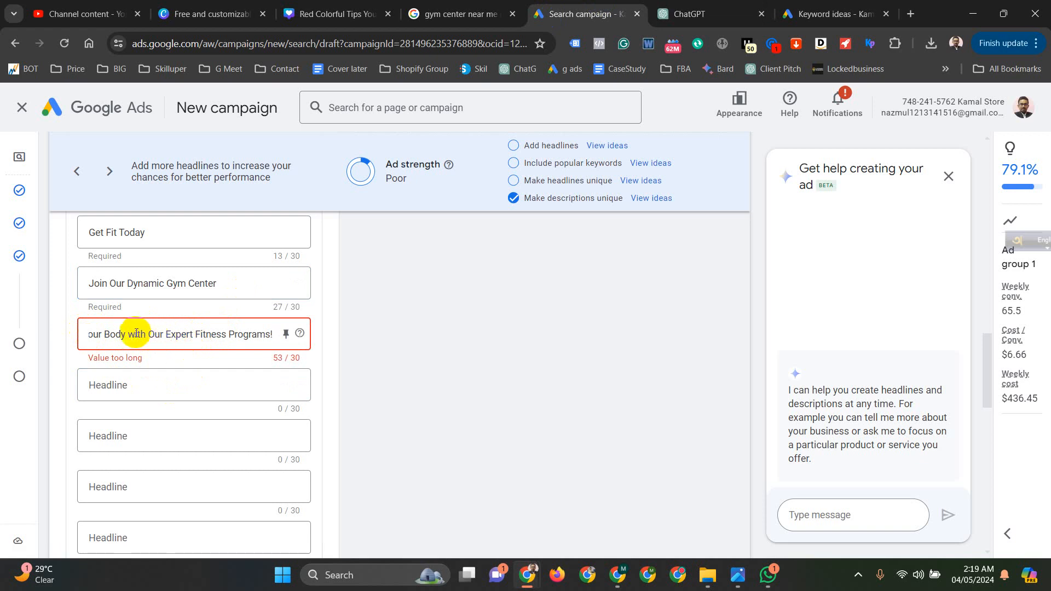
{"action": "left_click_drag", "start_coordinate": [127, 334], "coordinate": [356, 356]}
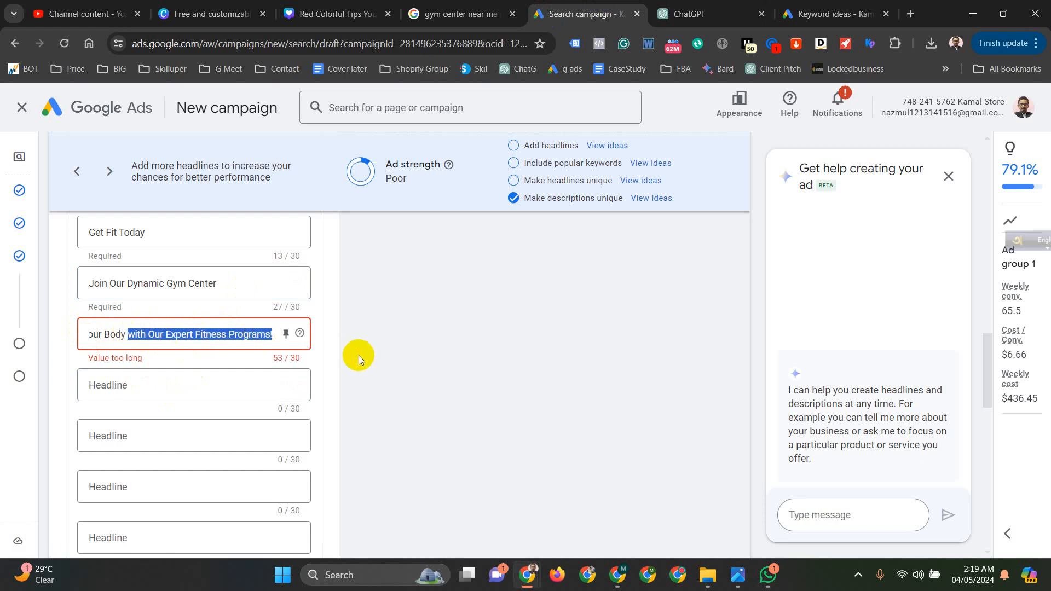
{"action": "key", "text": "BackSpace"}
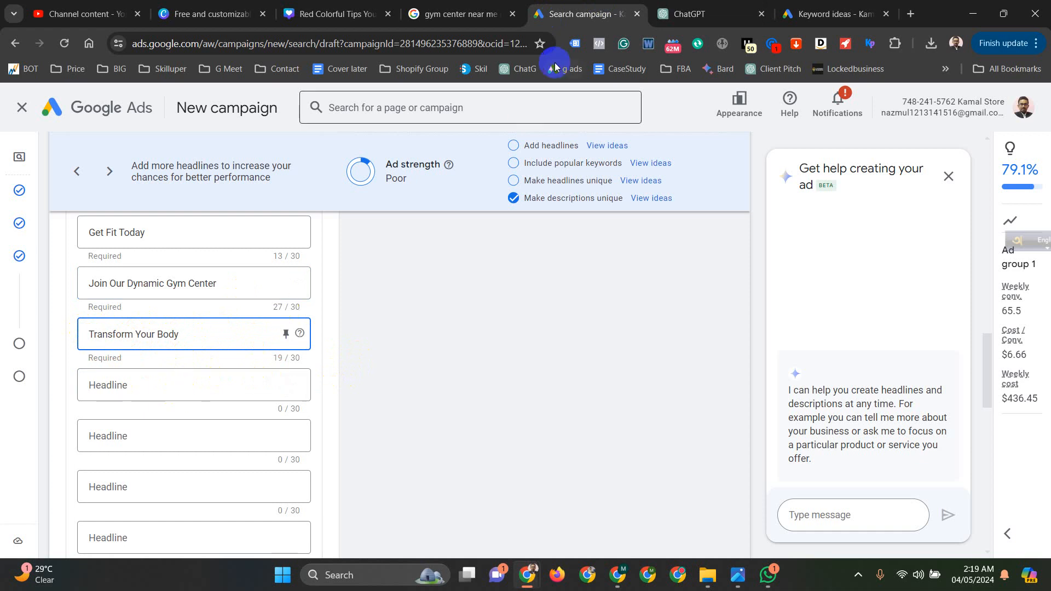
- Copy "Reach Your Fitness Goals" from ChatGPT's fourth title and paste it into the ad's fourth headline
{"action": "left_click", "coordinate": [832, 13]}
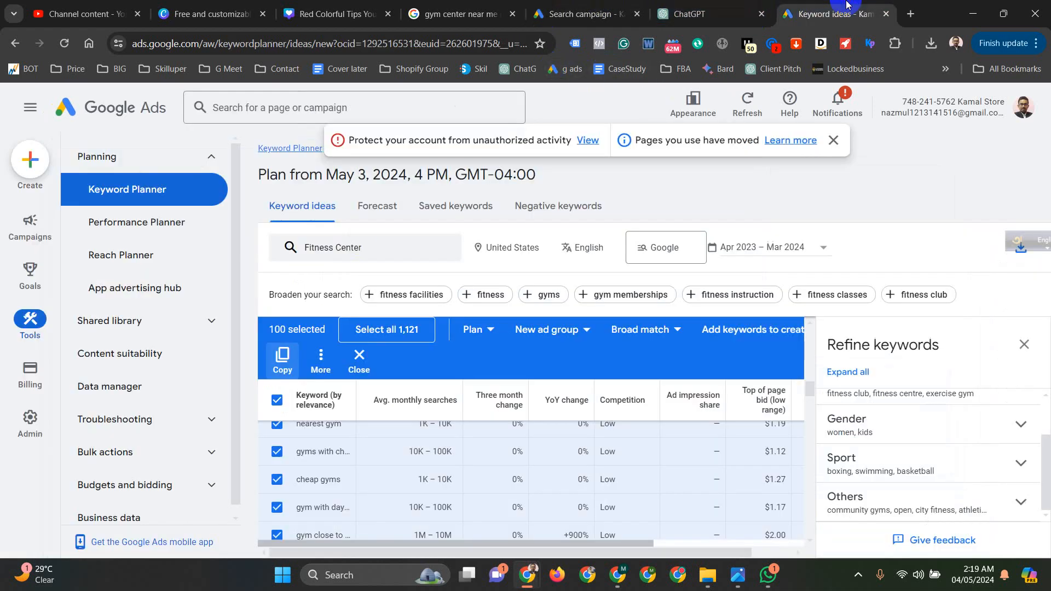
{"action": "left_click", "coordinate": [701, 14]}
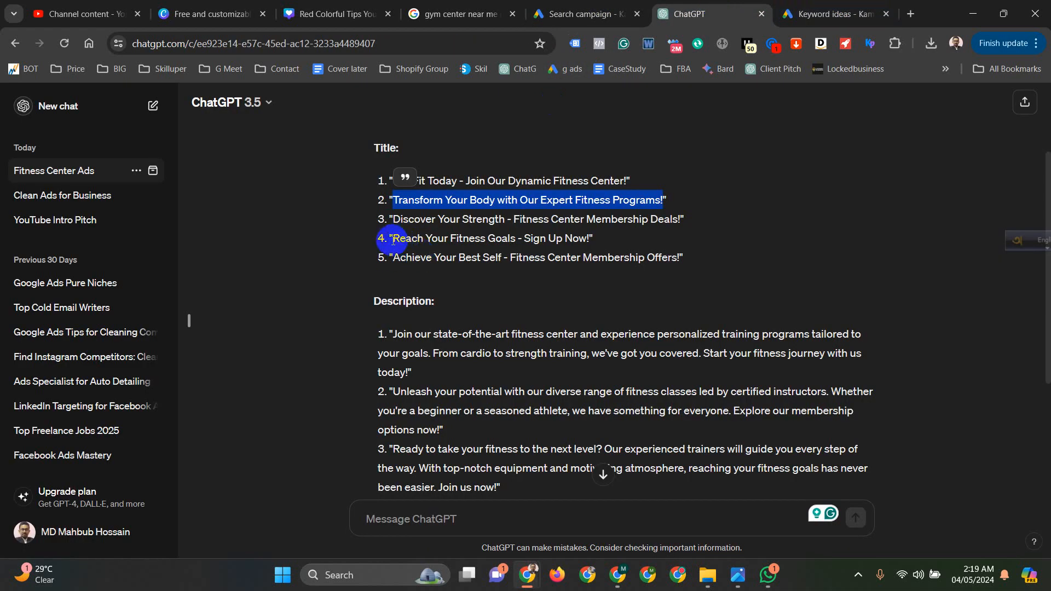
{"action": "left_click_drag", "start_coordinate": [393, 239], "coordinate": [516, 239]}
{"action": "key", "text": "ctrl+c"}
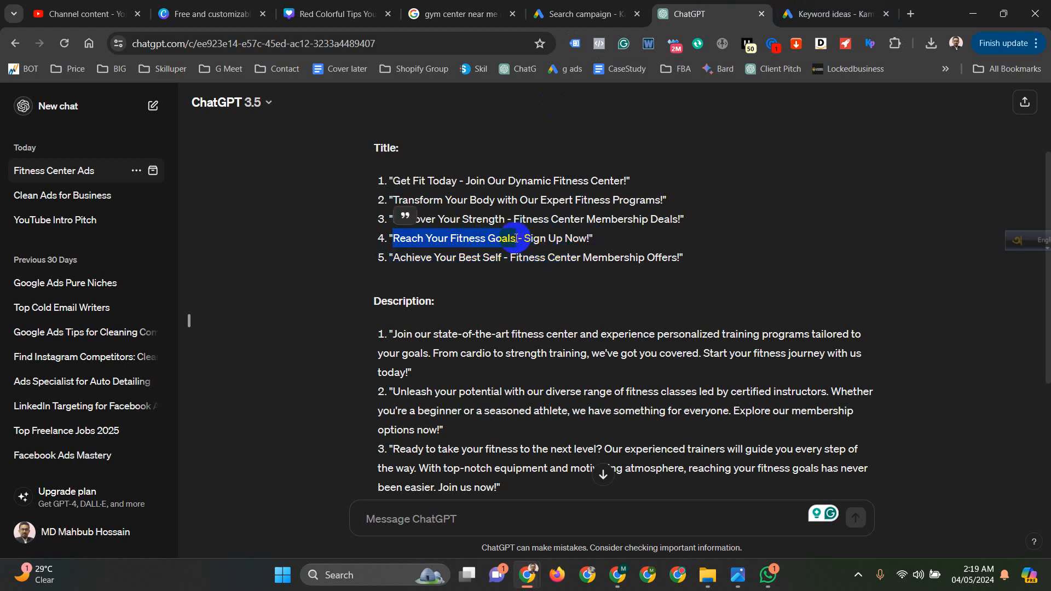
{"action": "left_click", "coordinate": [569, 14]}
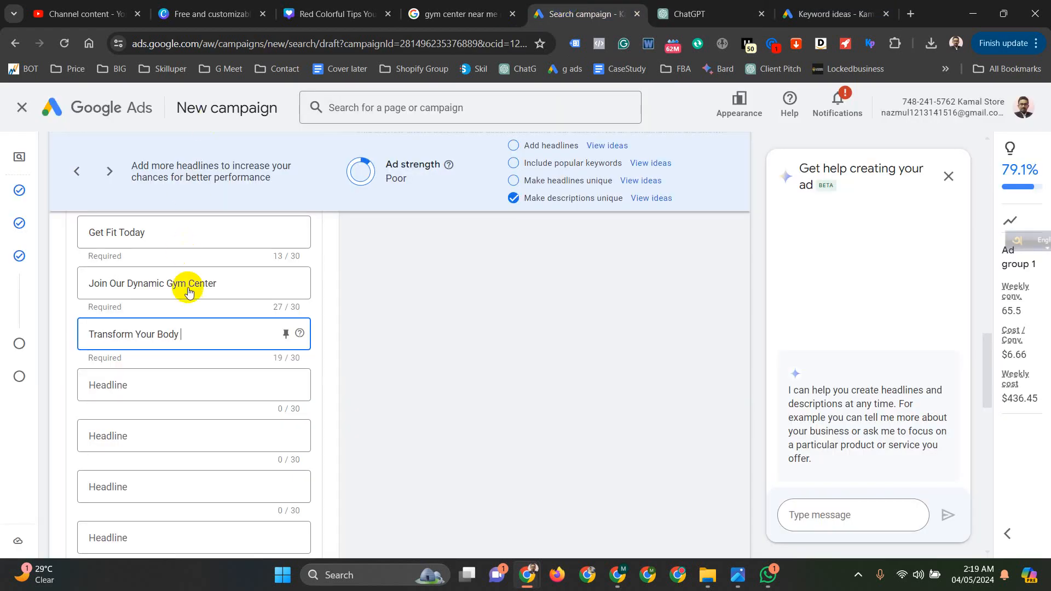
{"action": "left_click", "coordinate": [157, 387]}
{"action": "key", "text": "ctrl+v"}
- Clear the two existing beauty and international delivery texts from the ad's descriptions
{"action": "scroll", "coordinate": [244, 356], "scroll_direction": "down", "scroll_amount": 4}
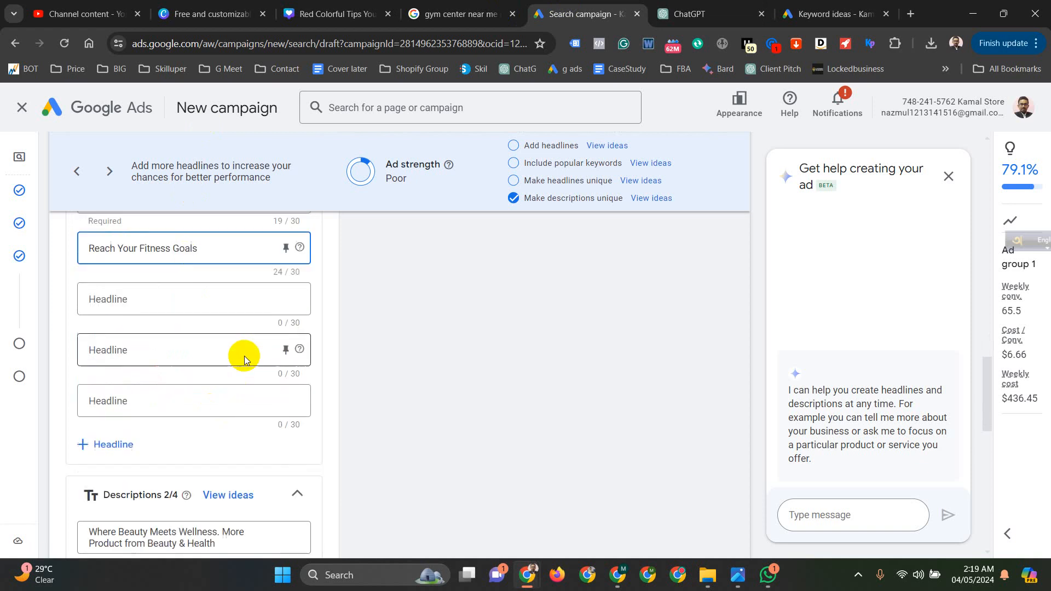
{"action": "scroll", "coordinate": [194, 323], "scroll_direction": "down", "scroll_amount": 2}
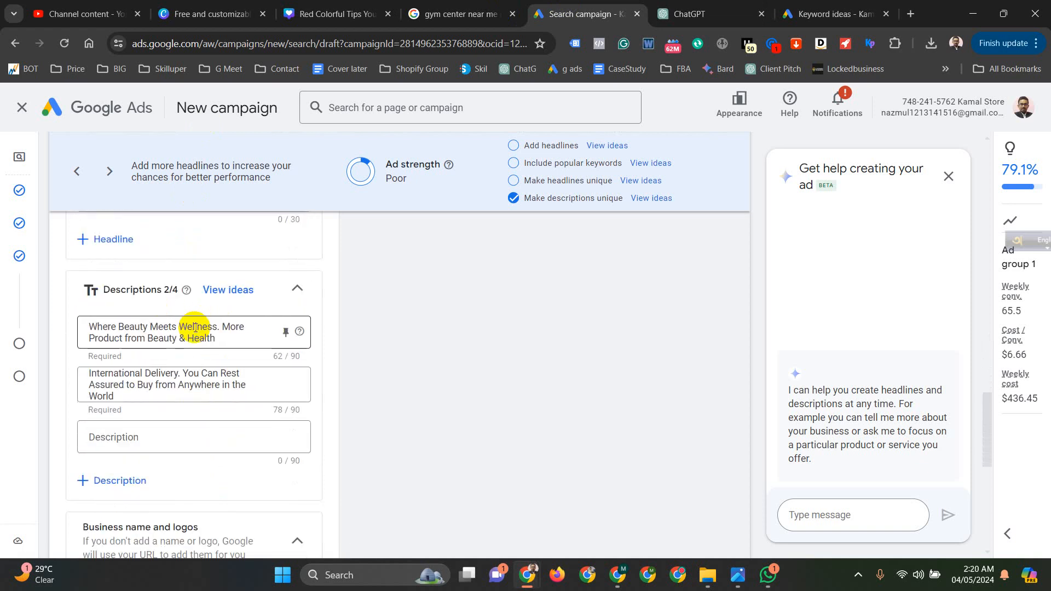
{"action": "left_click", "coordinate": [169, 385]}
{"action": "key", "text": "ctrl+a"}
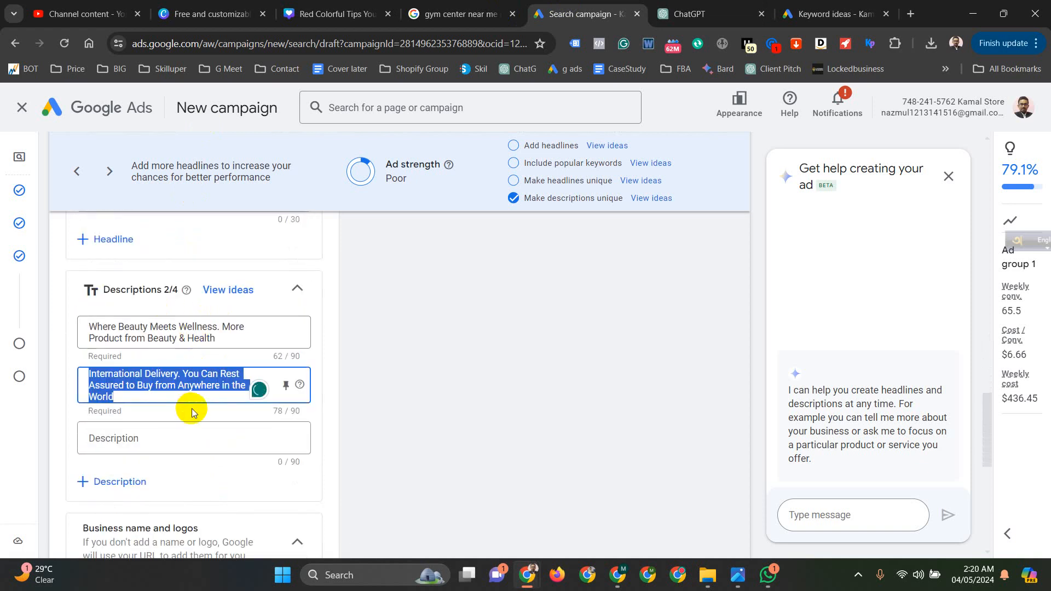
{"action": "key", "text": "BackSpace"}
{"action": "left_click", "coordinate": [182, 332]}
{"action": "key", "text": "ctrl+a"}
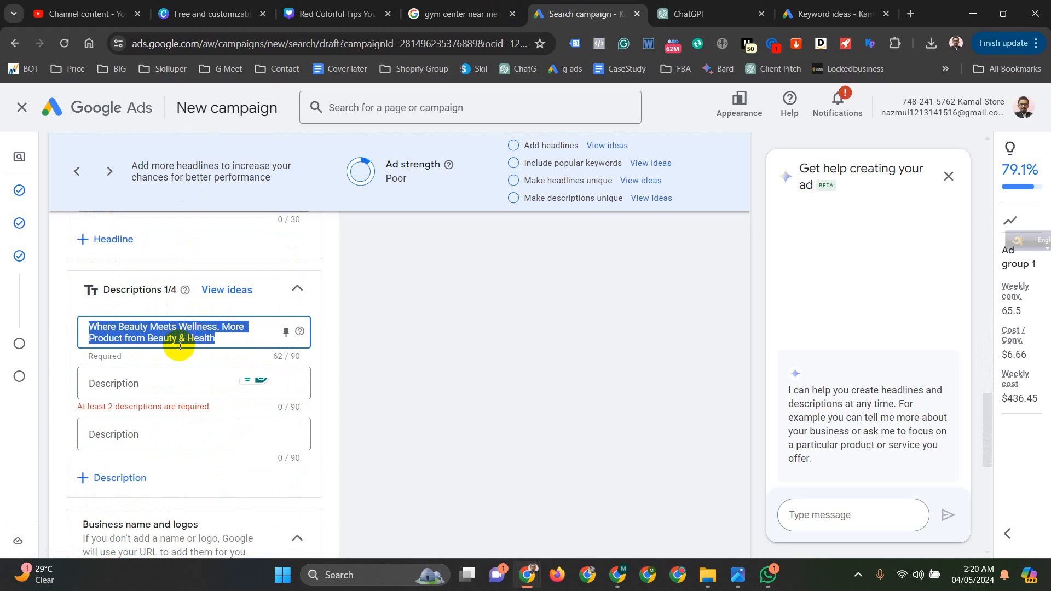
{"action": "key", "text": "BackSpace"}
- Copy the first two sentences of ChatGPT's first suggested description and paste them into the ad's first description
{"action": "left_click", "coordinate": [690, 13]}
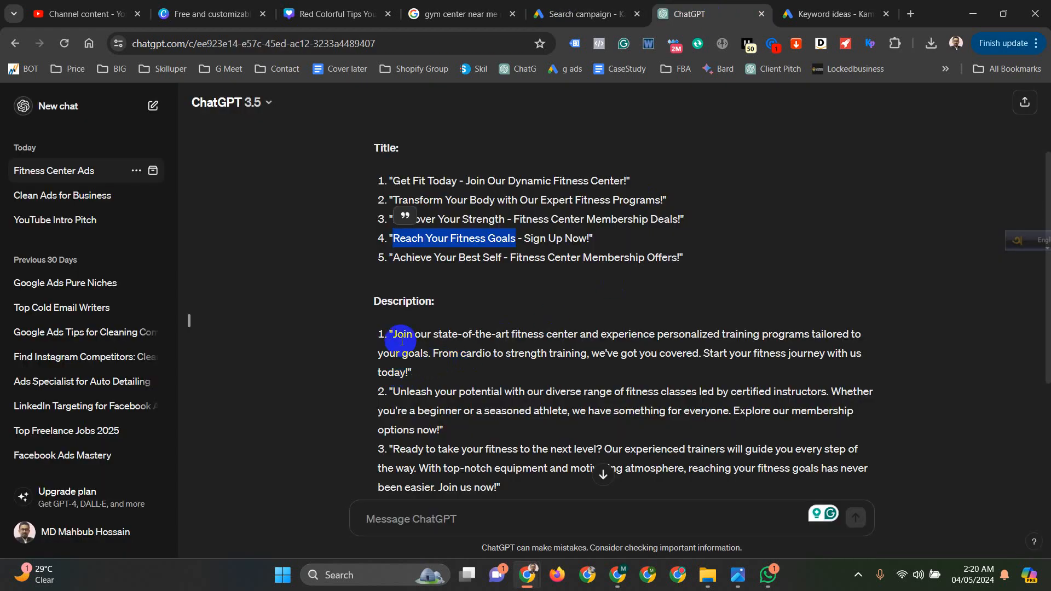
{"action": "left_click_drag", "start_coordinate": [701, 354], "coordinate": [396, 334]}
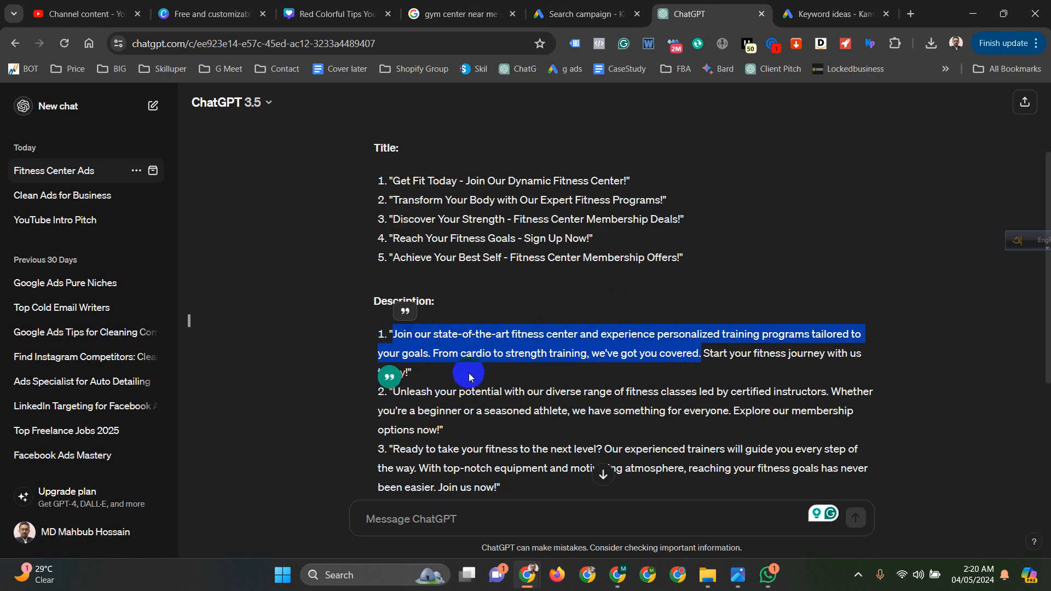
{"action": "left_click", "coordinate": [582, 14]}
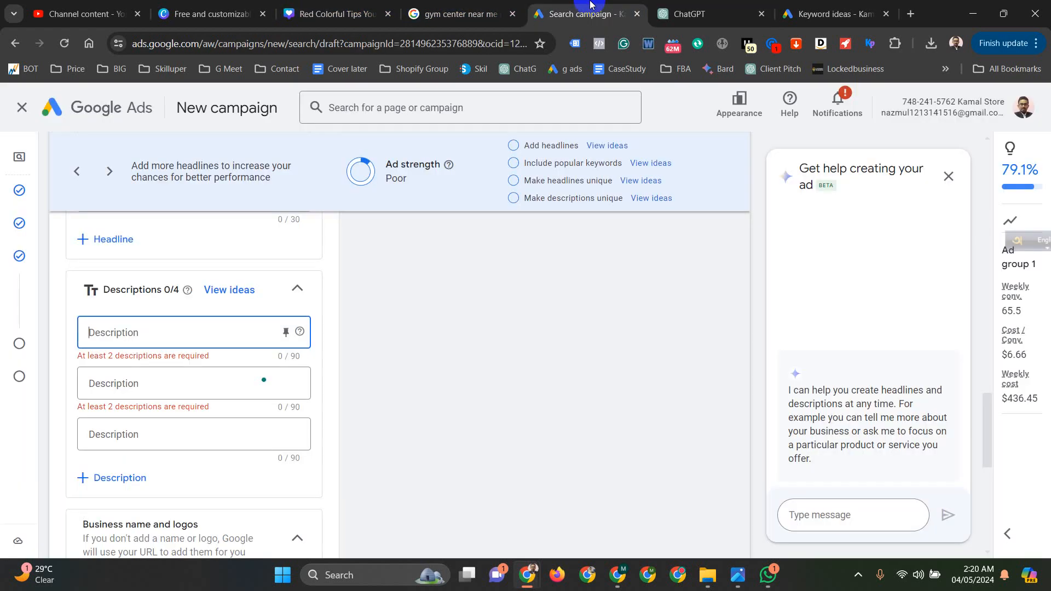
{"action": "left_click", "coordinate": [184, 332]}
{"action": "key", "text": "ctrl+v"}
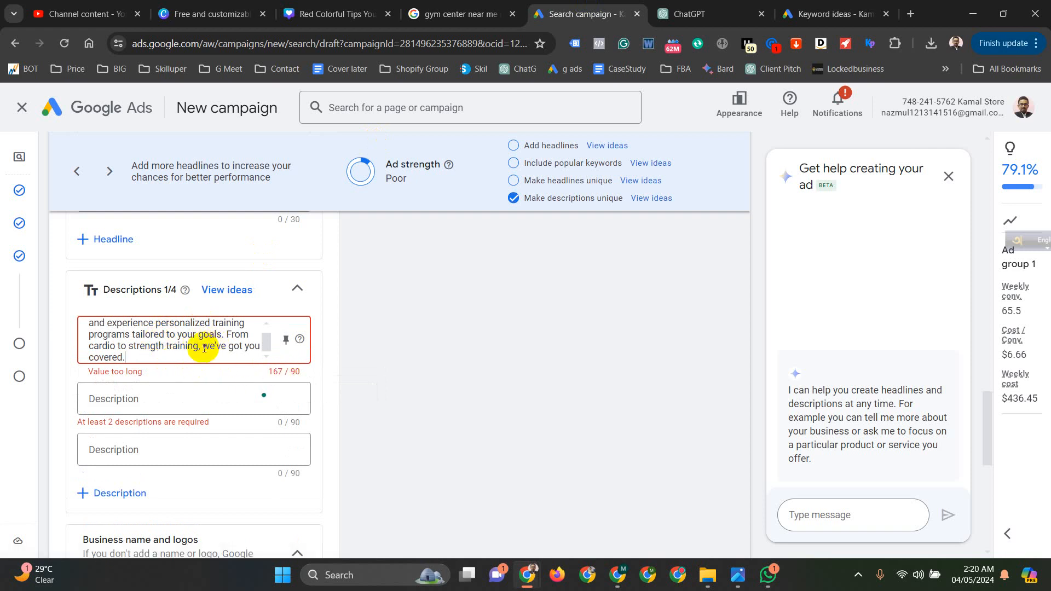
- Shorten the first description to "Join our state-of-the-art fitness center and experience personalized training programs."
{"action": "left_click_drag", "start_coordinate": [227, 333], "coordinate": [235, 380]}
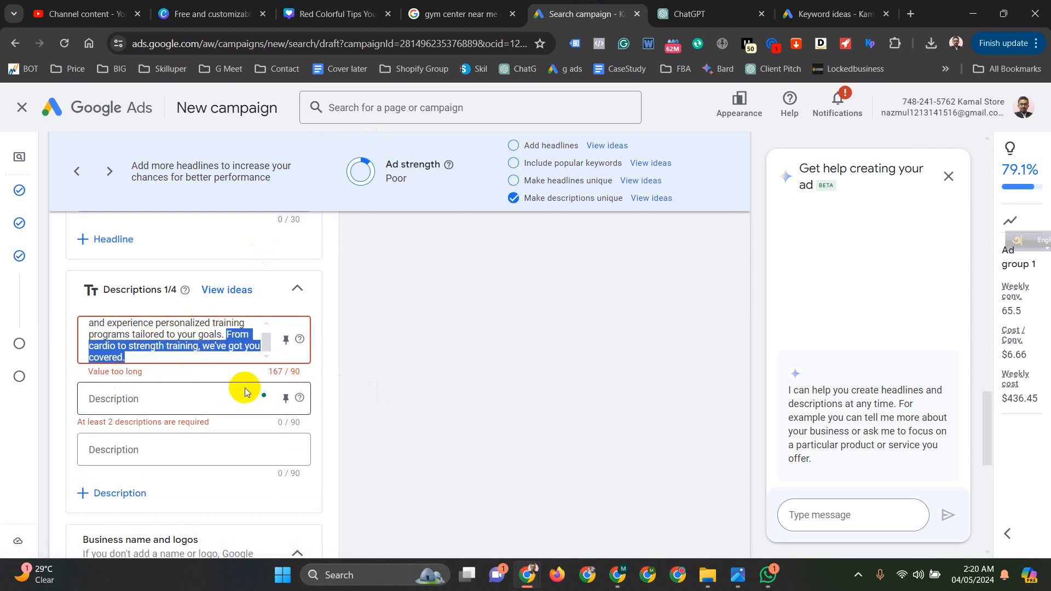
{"action": "key", "text": "BackSpace"}
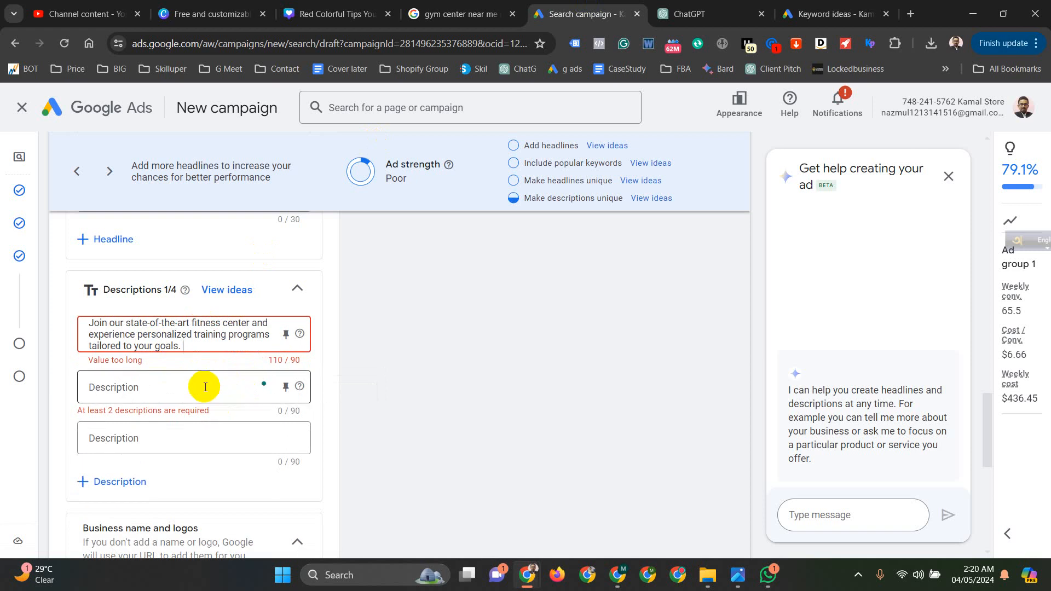
{"action": "left_click", "coordinate": [206, 383]}
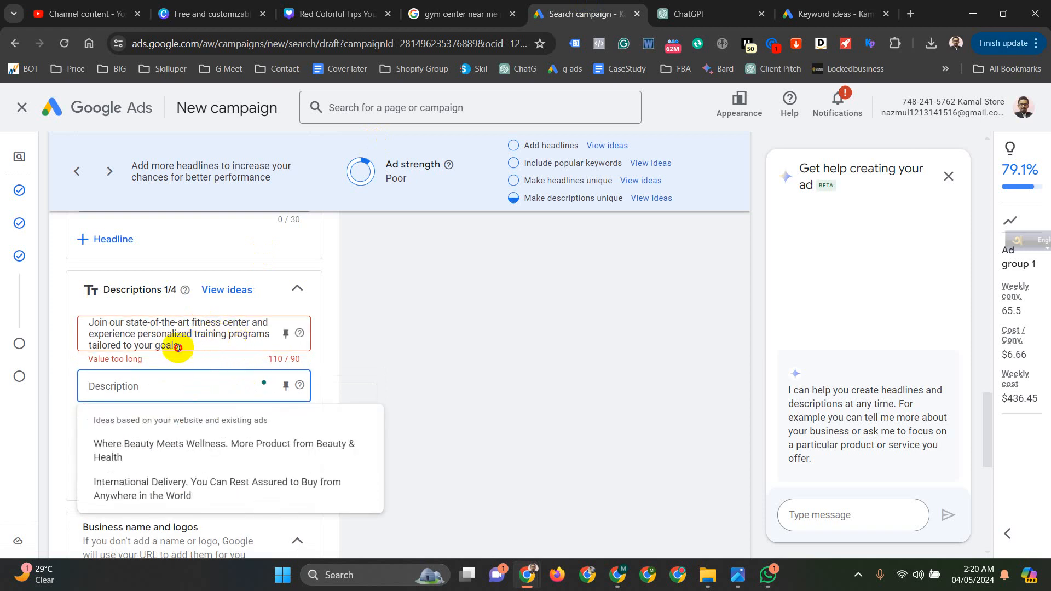
{"action": "left_click_drag", "start_coordinate": [183, 345], "coordinate": [72, 352]}
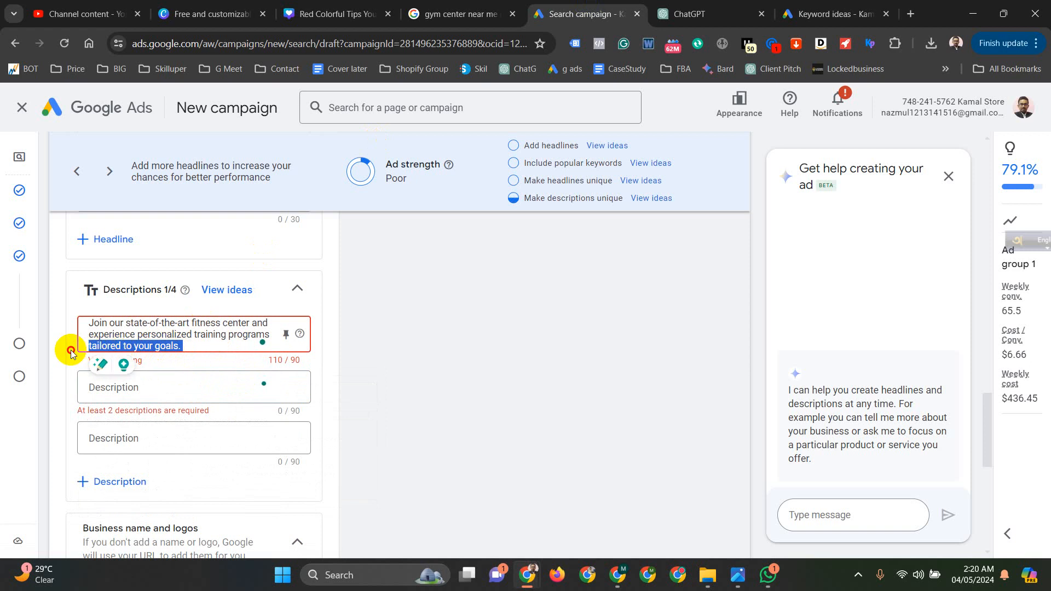
{"action": "key", "text": "BackSpace"}
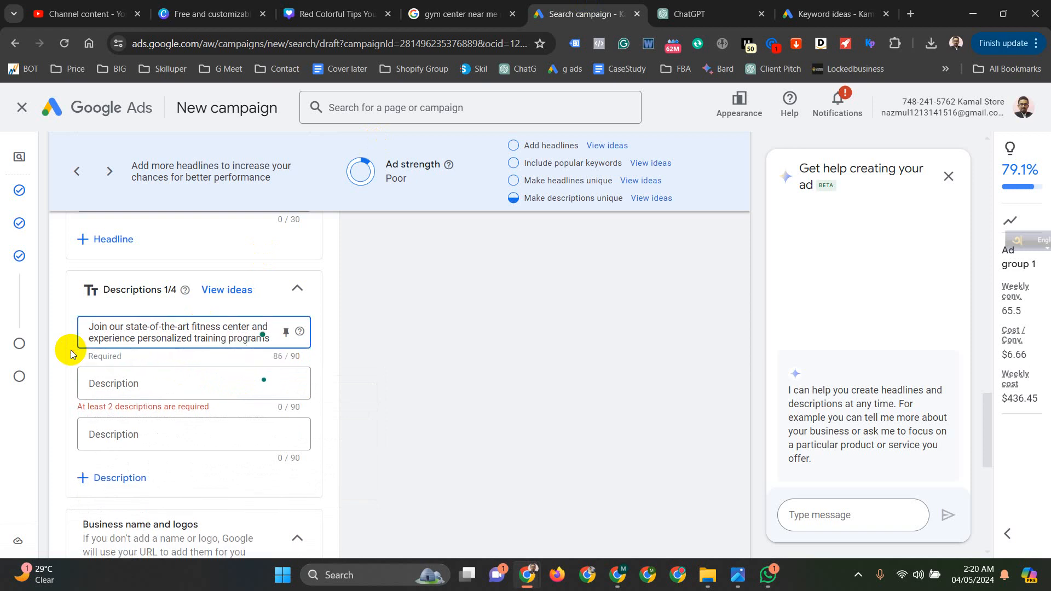
{"action": "type", "text": "."}
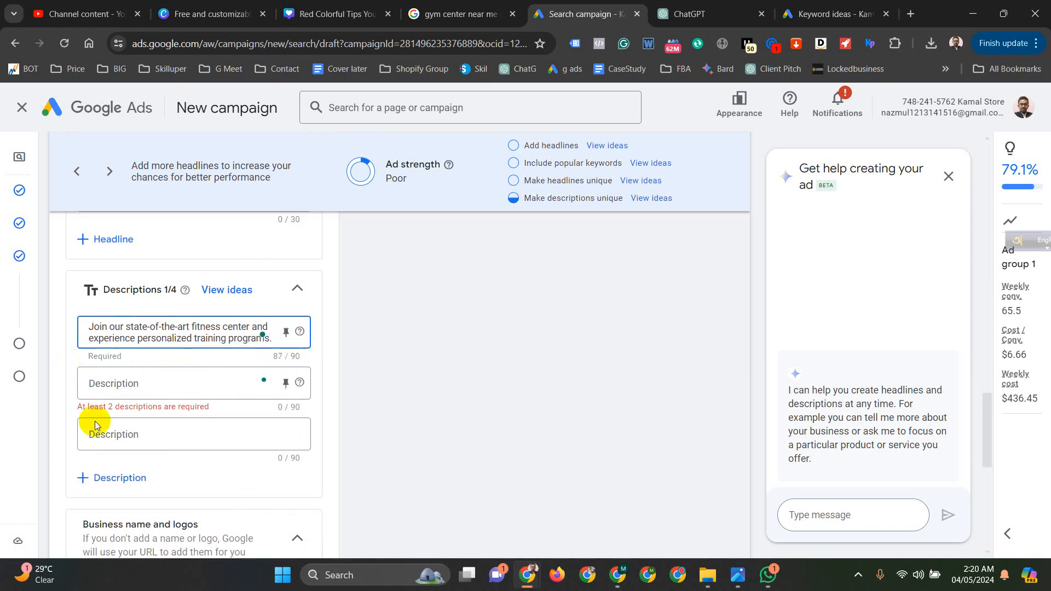
- Copy the opening sentence of ChatGPT's second description into the ad's second description and remove the word "certified"
{"action": "left_click", "coordinate": [707, 14]}
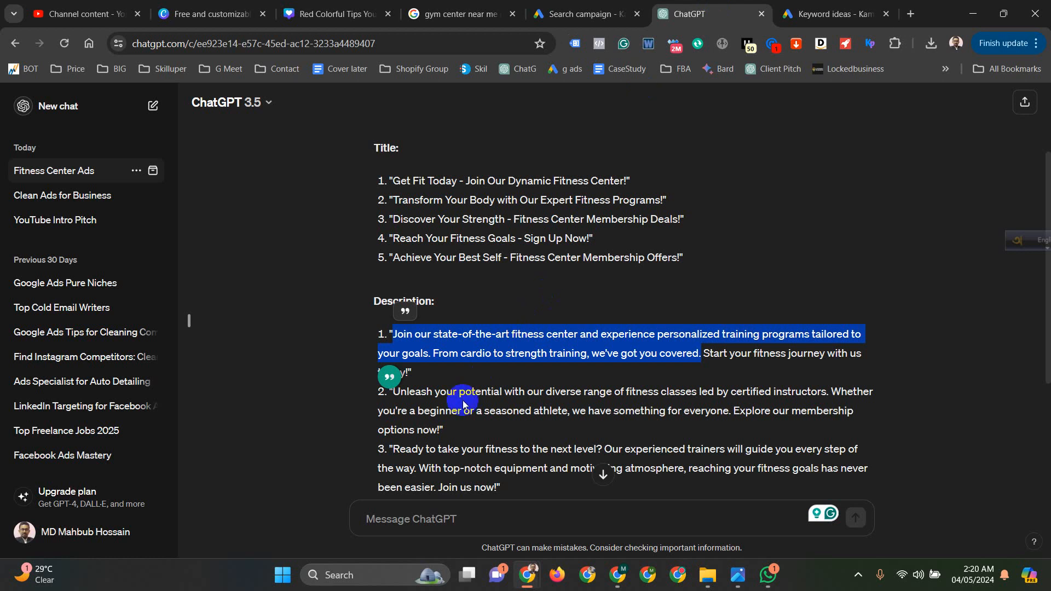
{"action": "left_click", "coordinate": [407, 393]}
{"action": "left_click_drag", "start_coordinate": [407, 393], "coordinate": [829, 399]}
{"action": "key", "text": "ctrl+c"}
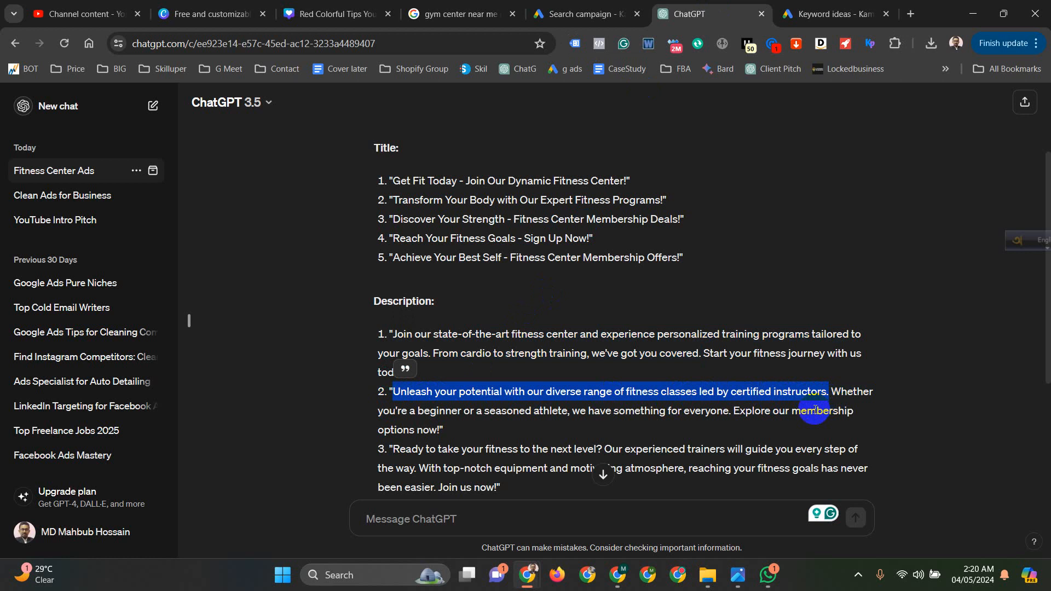
{"action": "left_click", "coordinate": [491, 8]}
{"action": "left_click", "coordinate": [600, 7]}
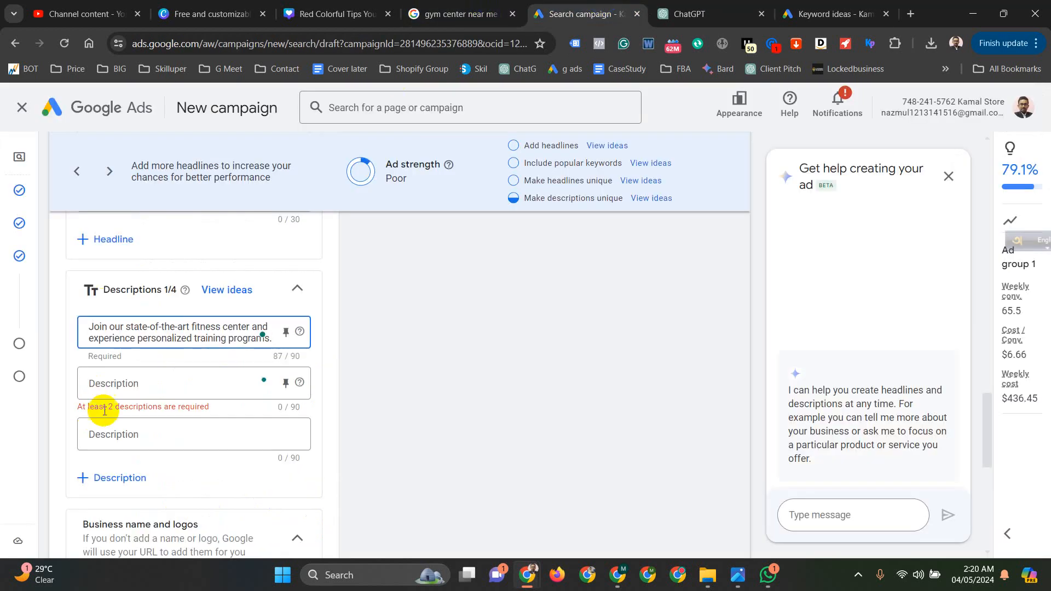
{"action": "left_click", "coordinate": [140, 396]}
{"action": "key", "text": "ctrl+v"}
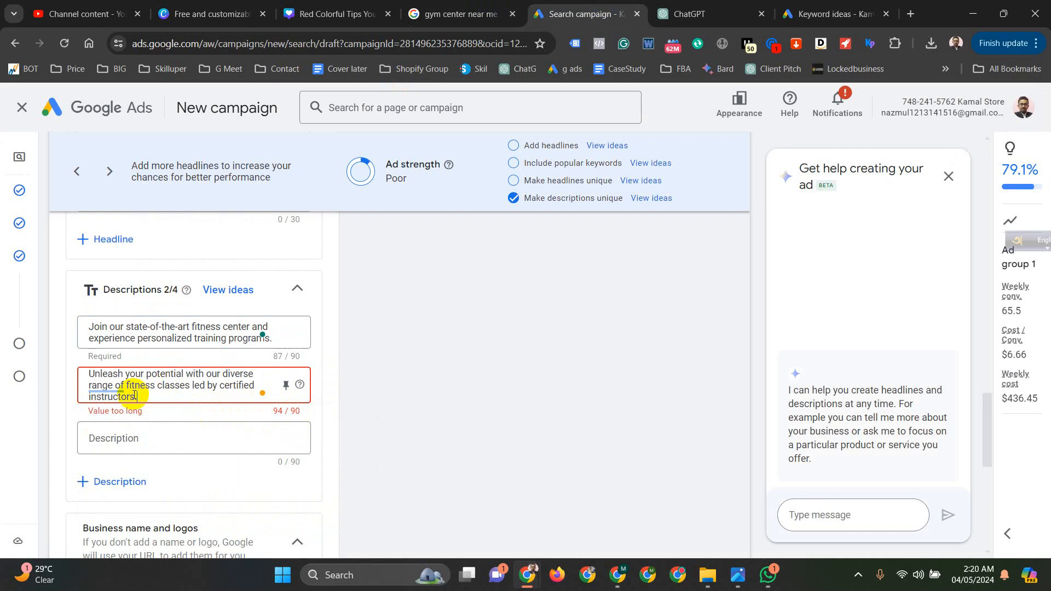
{"action": "double_click", "coordinate": [237, 386]}
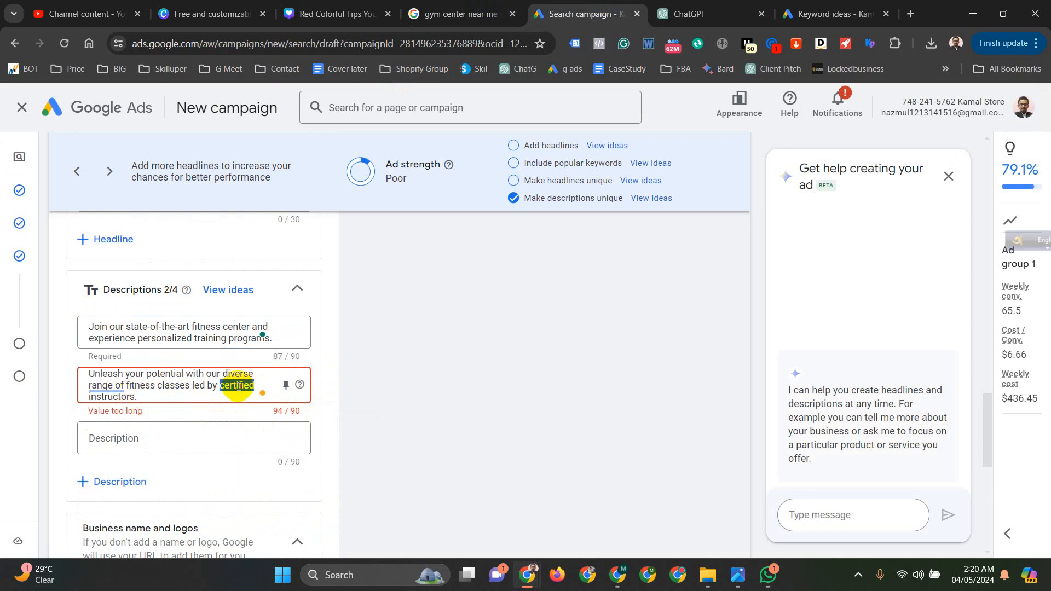
{"action": "key", "text": "BackSpace"}
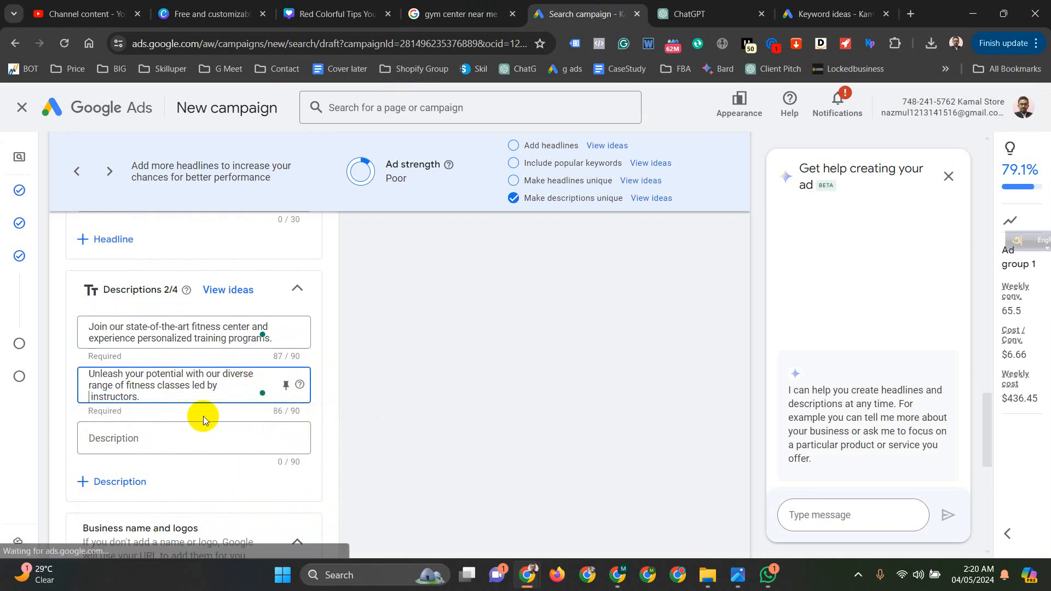
- Add a fourth, empty description field to the ad
{"action": "scroll", "coordinate": [199, 415], "scroll_direction": "down", "scroll_amount": 4}
{"action": "scroll", "coordinate": [201, 414], "scroll_direction": "up", "scroll_amount": 3}
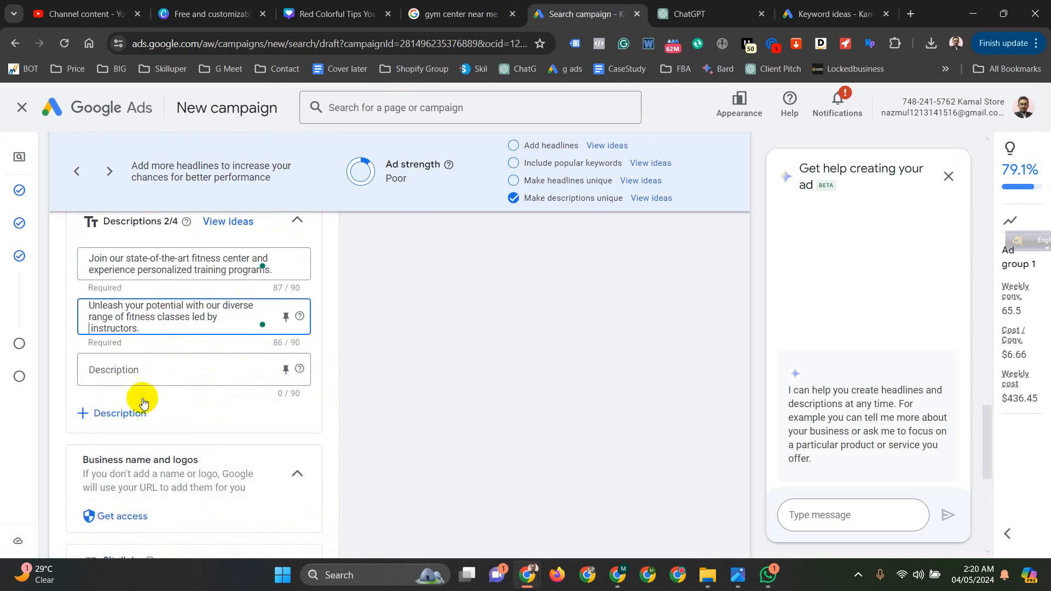
{"action": "left_click", "coordinate": [129, 411]}
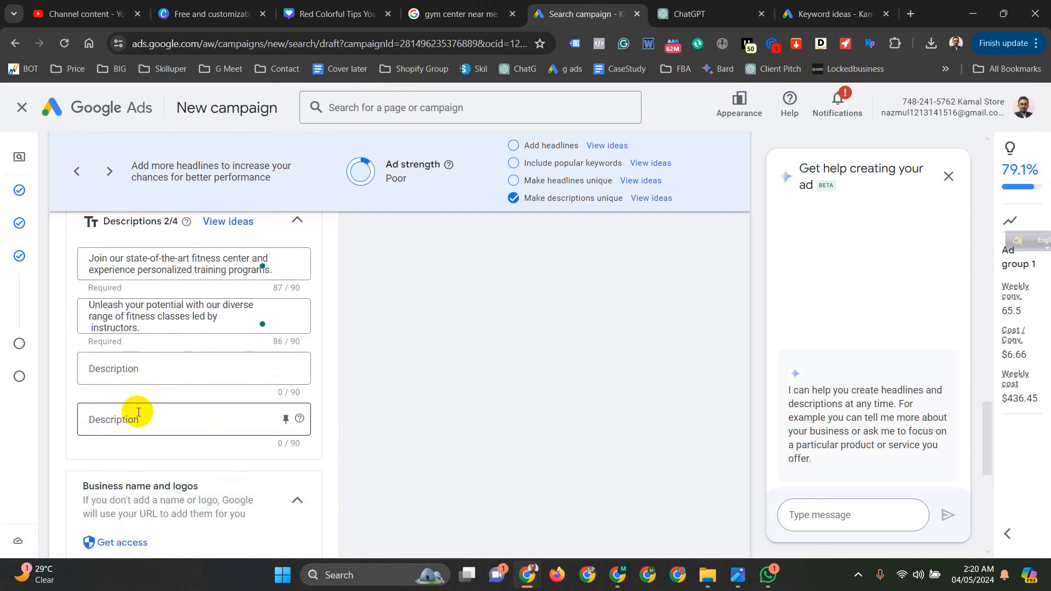
{"action": "scroll", "coordinate": [225, 428], "scroll_direction": "down", "scroll_amount": 3}
{"action": "scroll", "coordinate": [222, 400], "scroll_direction": "down", "scroll_amount": 3}
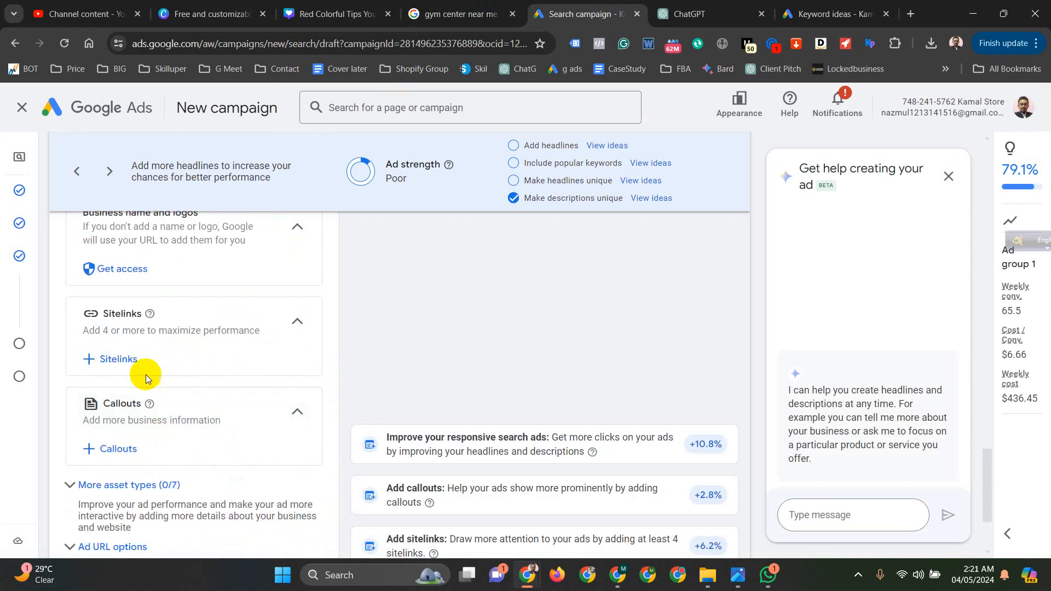
{"action": "left_click", "coordinate": [118, 359]}
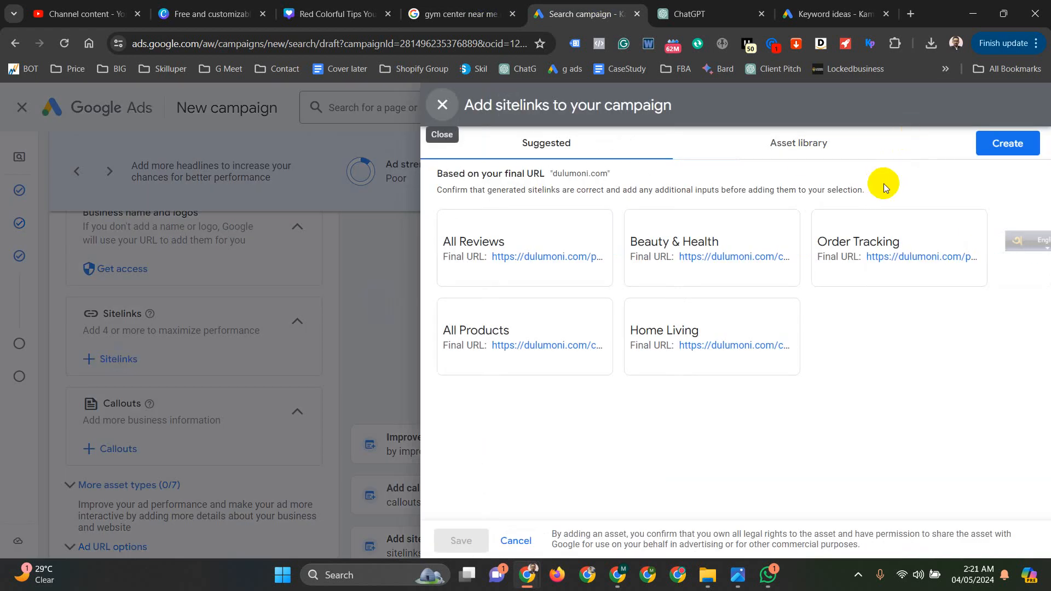
{"action": "left_click", "coordinate": [999, 143]}
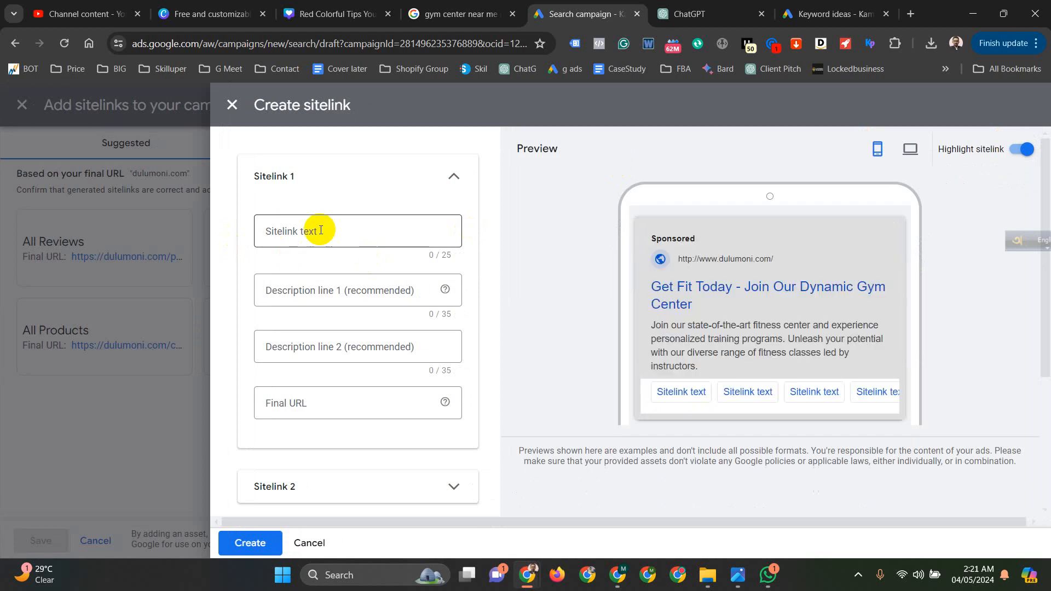
{"action": "left_click", "coordinate": [321, 230]}
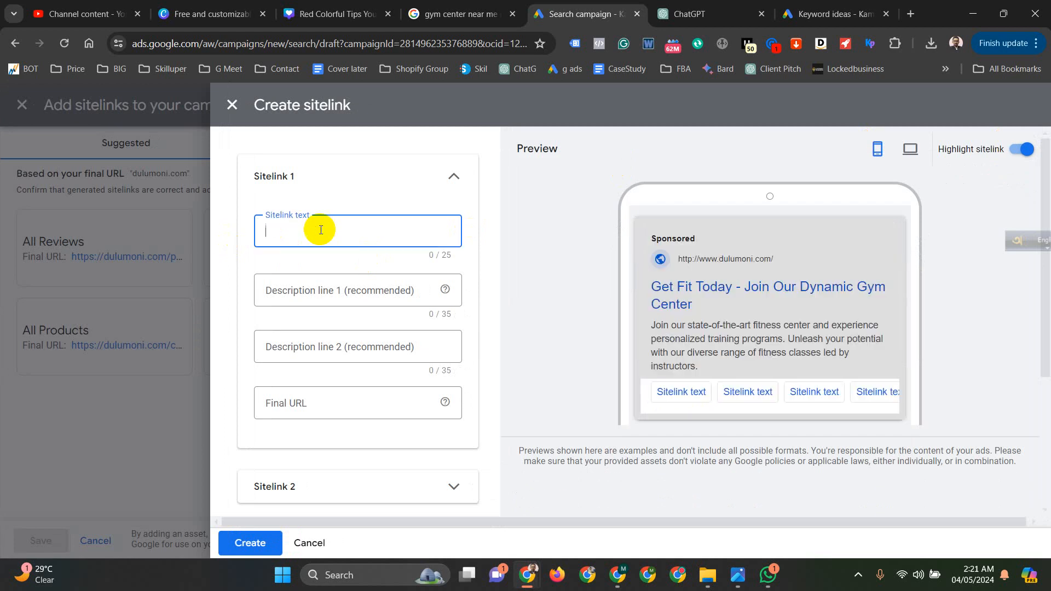
{"action": "type", "text": "conta"}
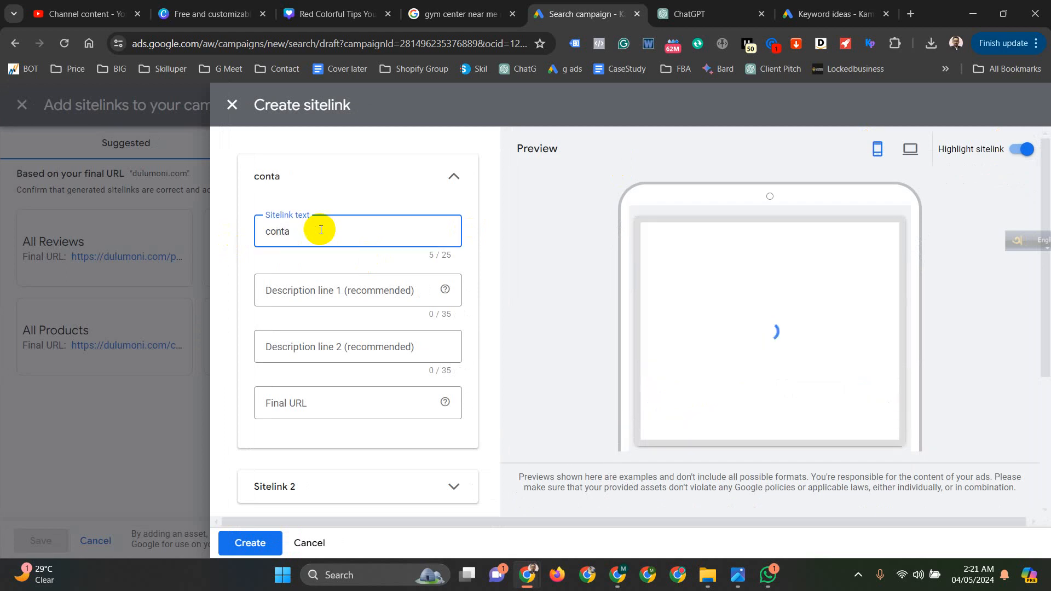
{"action": "type", "text": "ct now"}
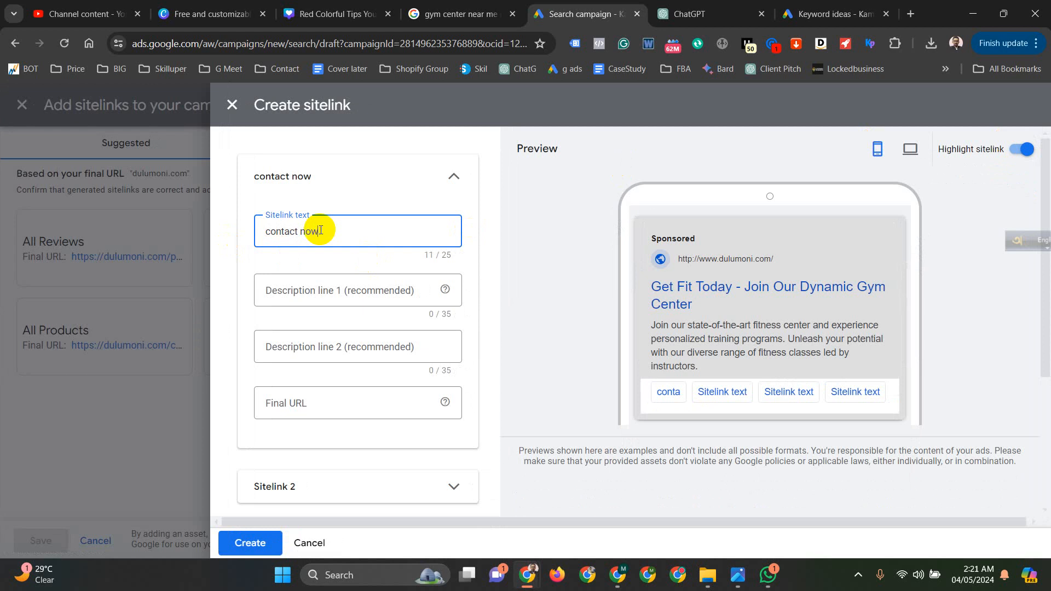
{"action": "left_click", "coordinate": [326, 282]}
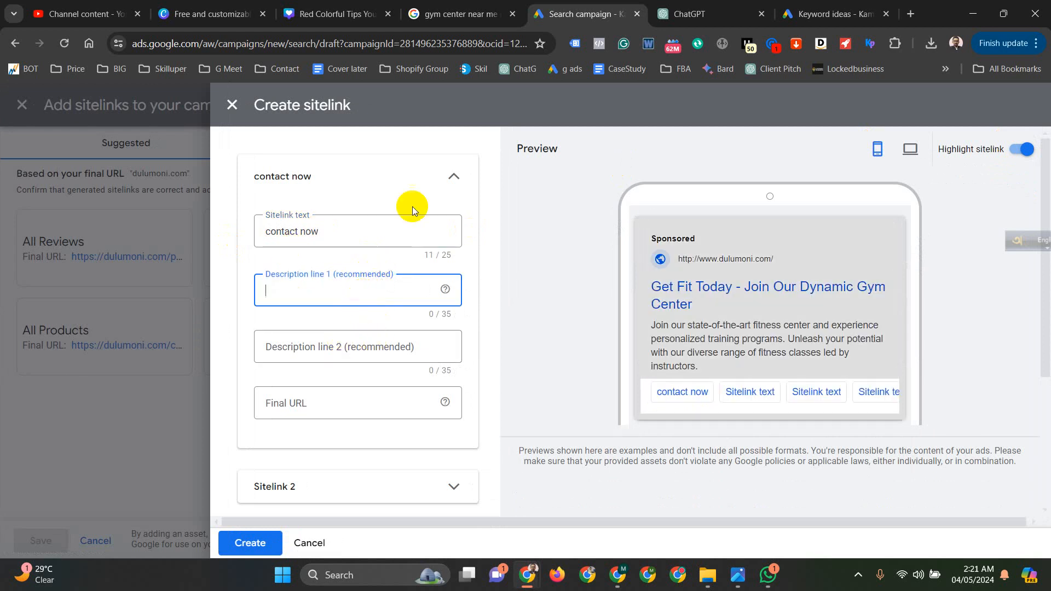
{"action": "left_click", "coordinate": [232, 105]}
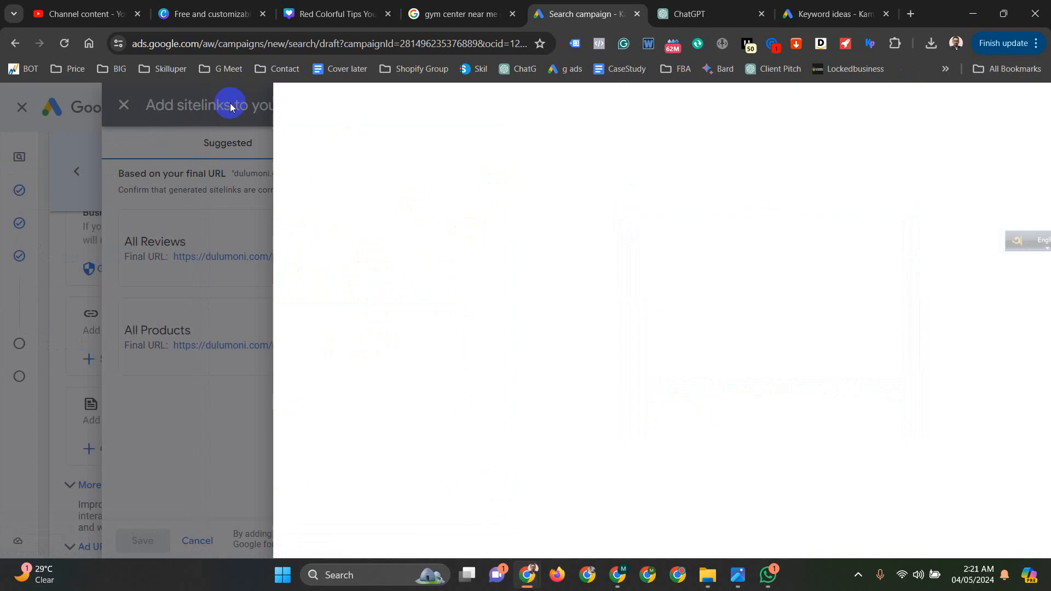
{"action": "left_click", "coordinate": [442, 105]}
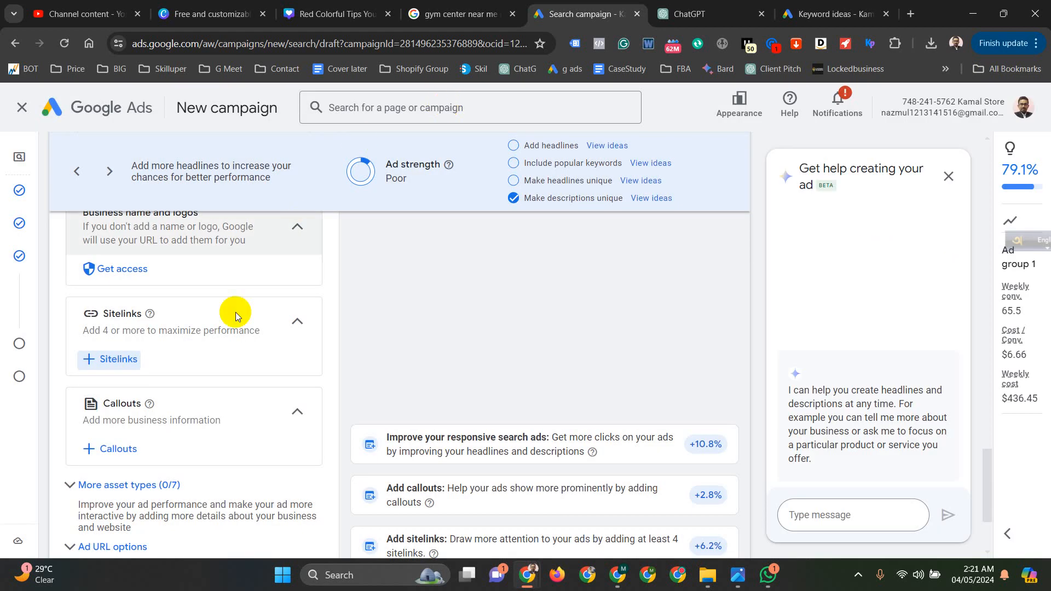
- Continue from the ad to the budget settings and set a custom average daily budget of $10
{"action": "scroll", "coordinate": [235, 312], "scroll_direction": "down", "scroll_amount": 3}
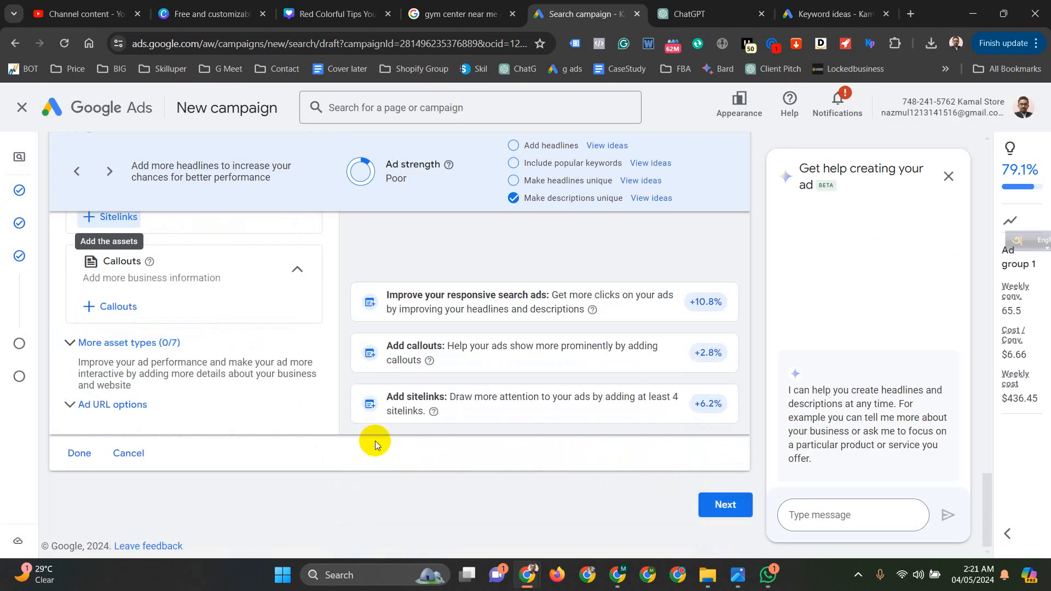
{"action": "left_click", "coordinate": [714, 506]}
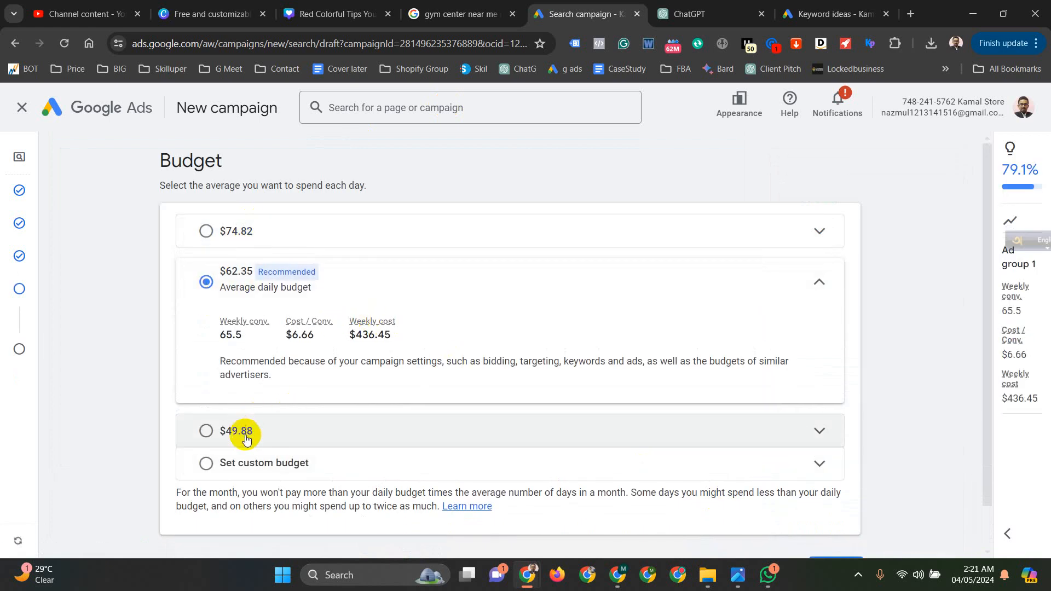
{"action": "left_click", "coordinate": [232, 472]}
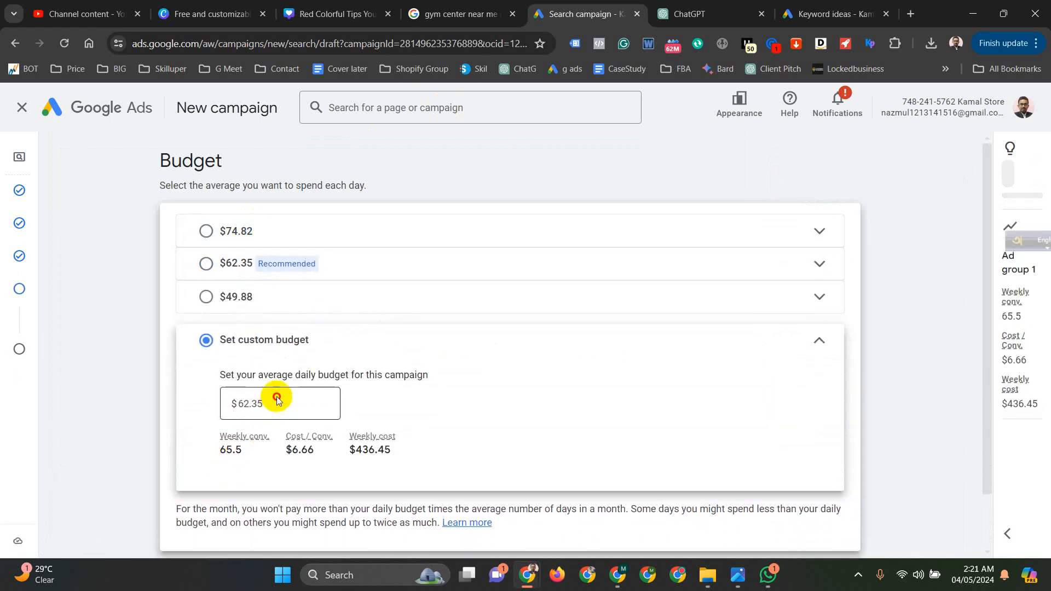
{"action": "left_click_drag", "start_coordinate": [282, 404], "coordinate": [228, 403]}
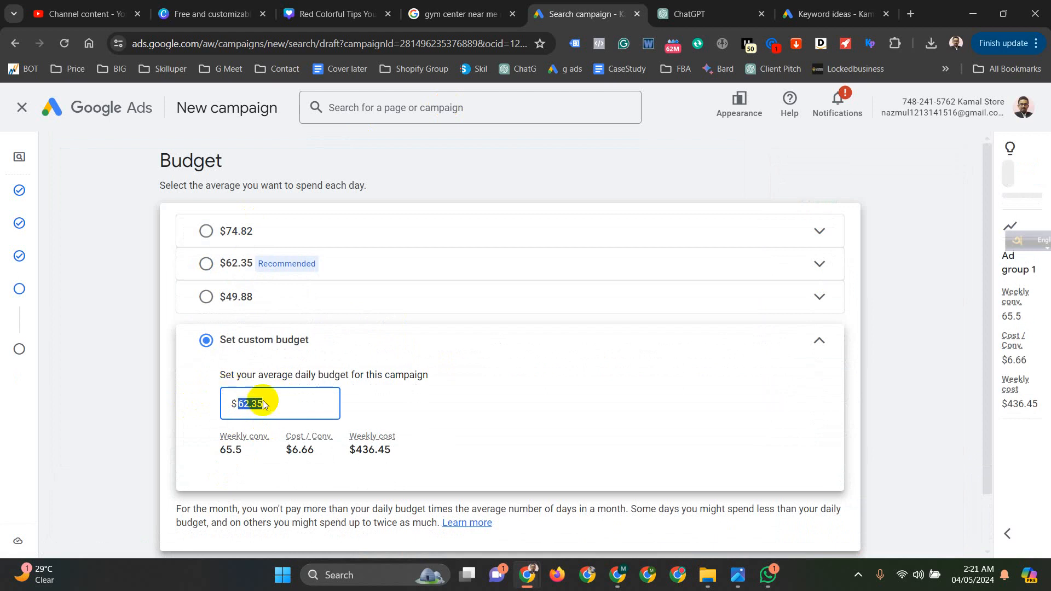
{"action": "type", "text": "10"}
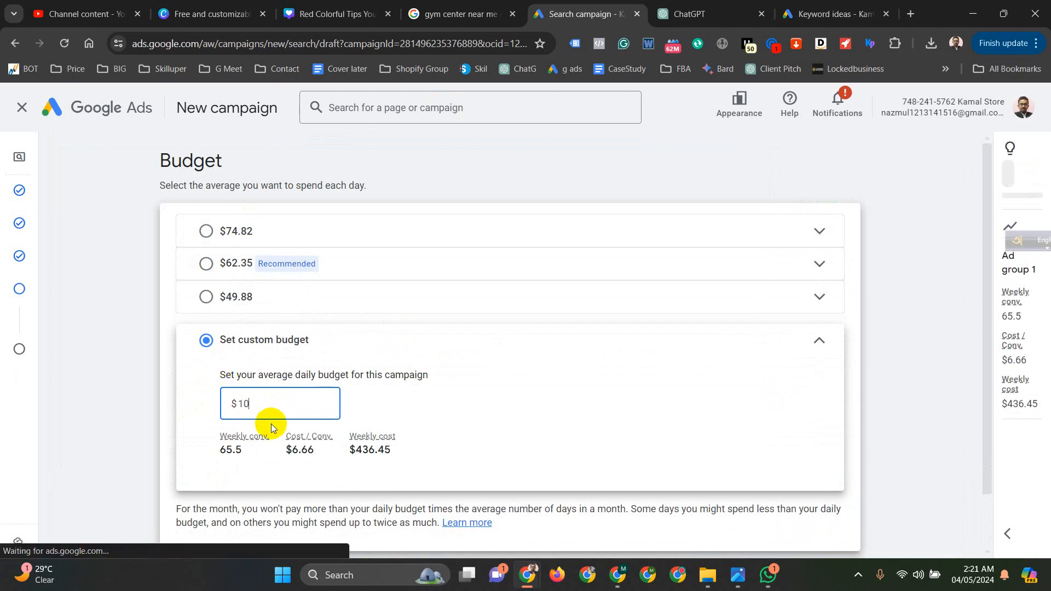
{"action": "left_click", "coordinate": [484, 403]}
{"action": "scroll", "coordinate": [484, 400], "scroll_direction": "down", "scroll_amount": 2}
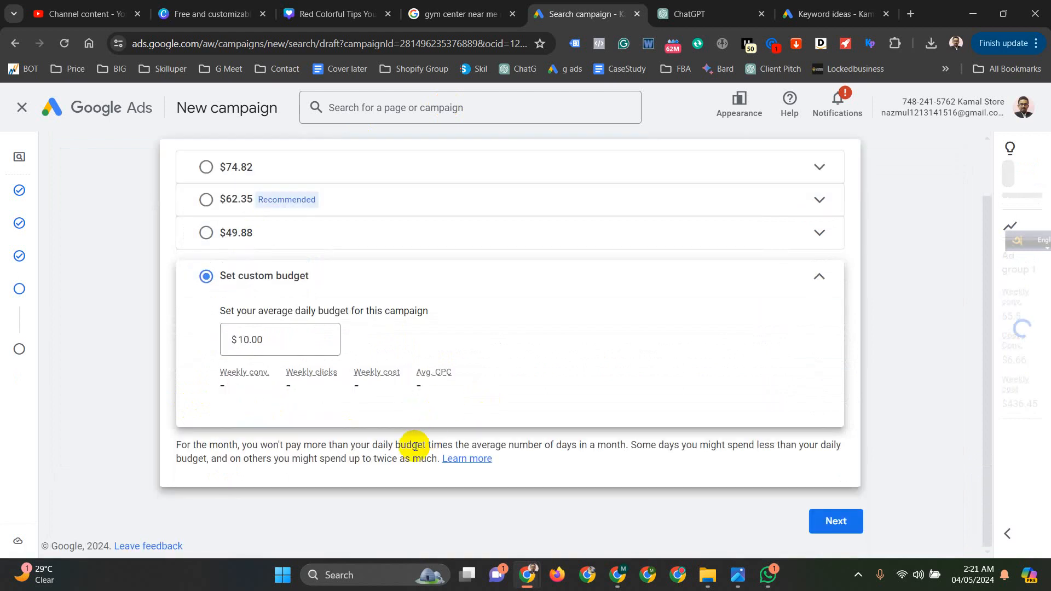
{"action": "scroll", "coordinate": [695, 433], "scroll_direction": "down", "scroll_amount": 1}
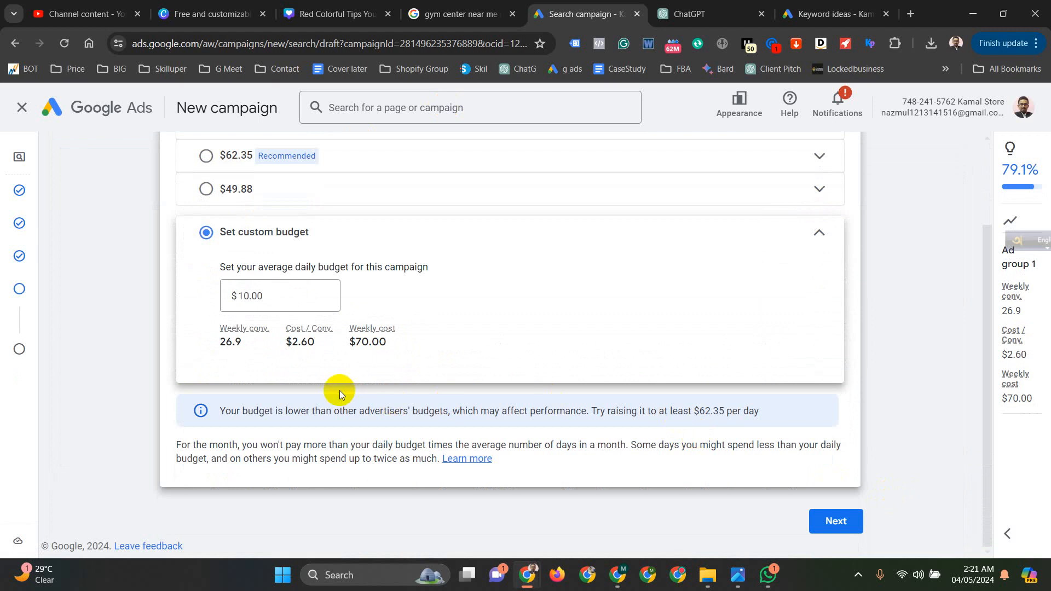
- Proceed from the budget to the campaign review and go through its summary of bidding and campaign settings
{"action": "left_click", "coordinate": [837, 521]}
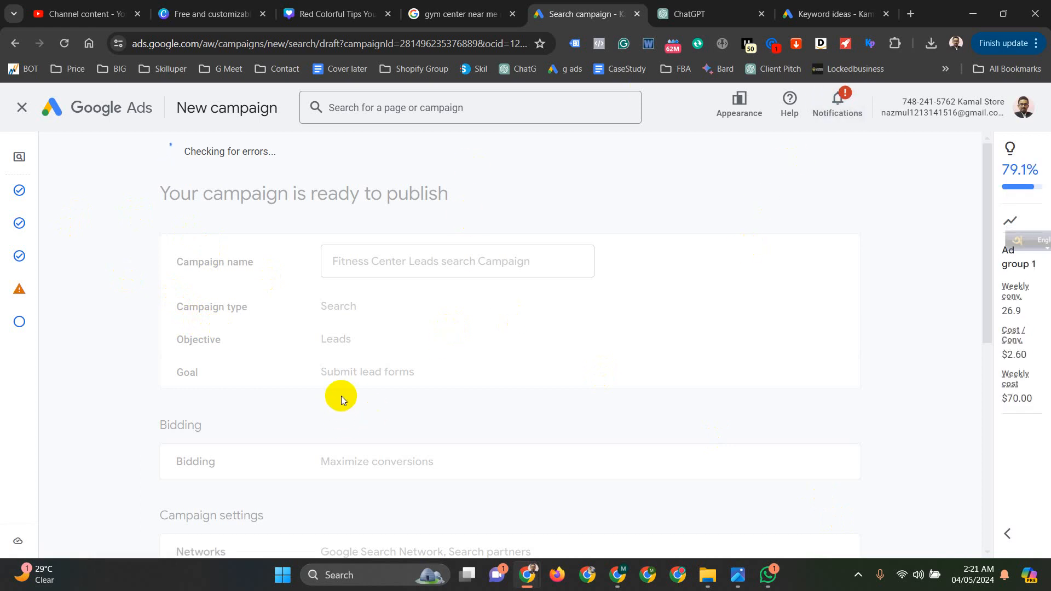
{"action": "scroll", "coordinate": [350, 422], "scroll_direction": "down", "scroll_amount": 2}
{"action": "scroll", "coordinate": [356, 445], "scroll_direction": "down", "scroll_amount": 6}
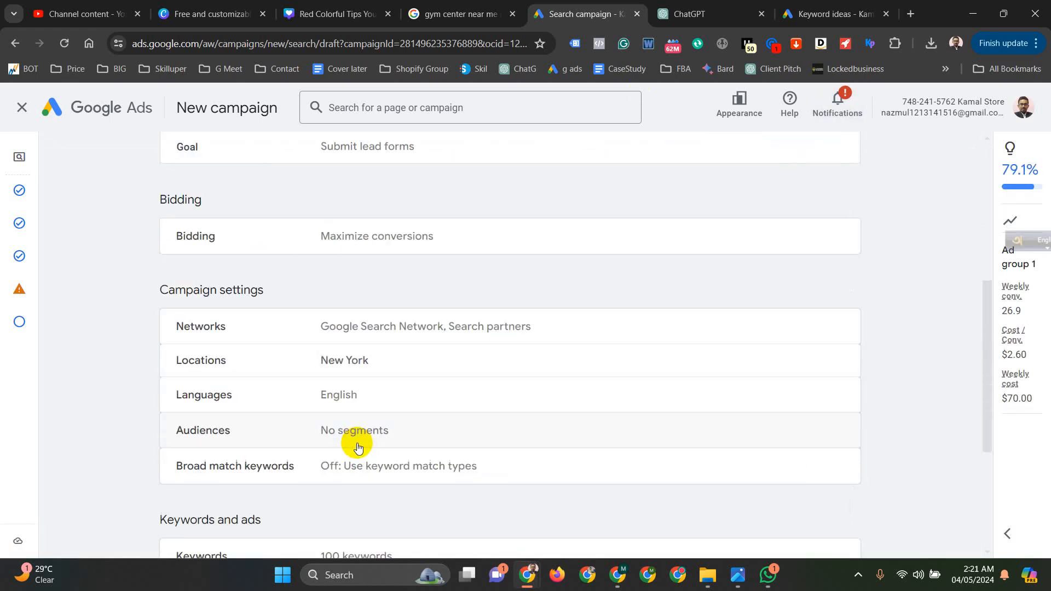